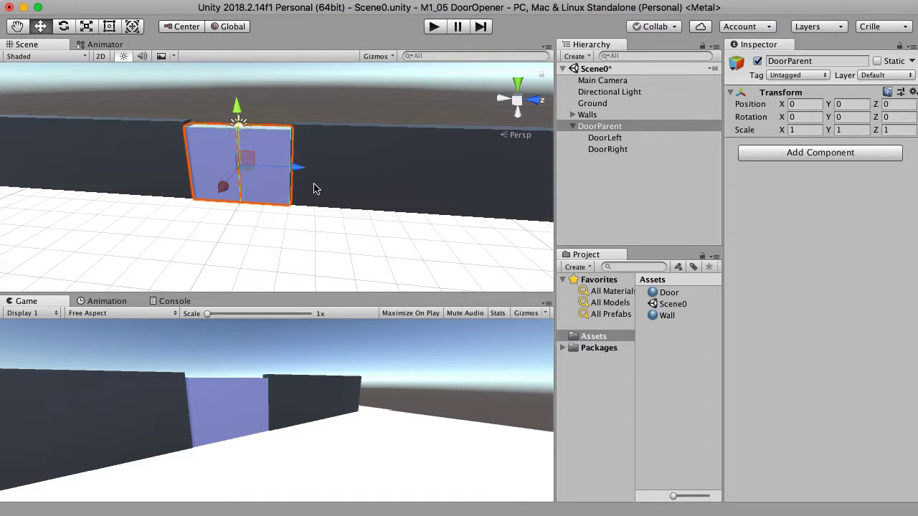
Examine the DoorLeft and DoorRight objects and their shared DoorParent.
click(615, 139)
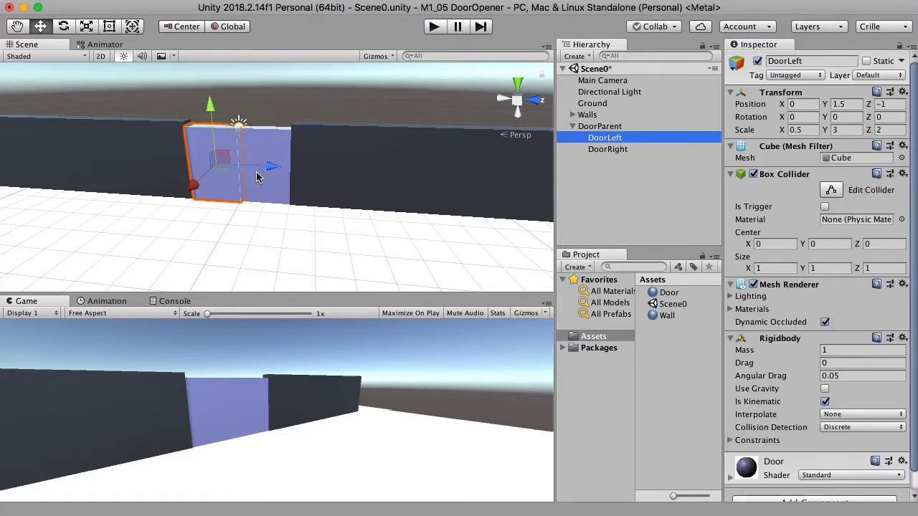
click(626, 151)
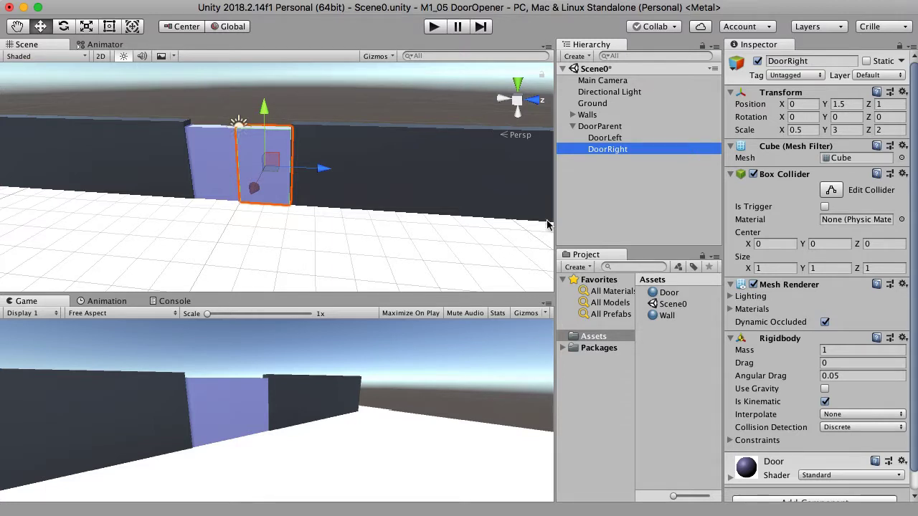
click(615, 127)
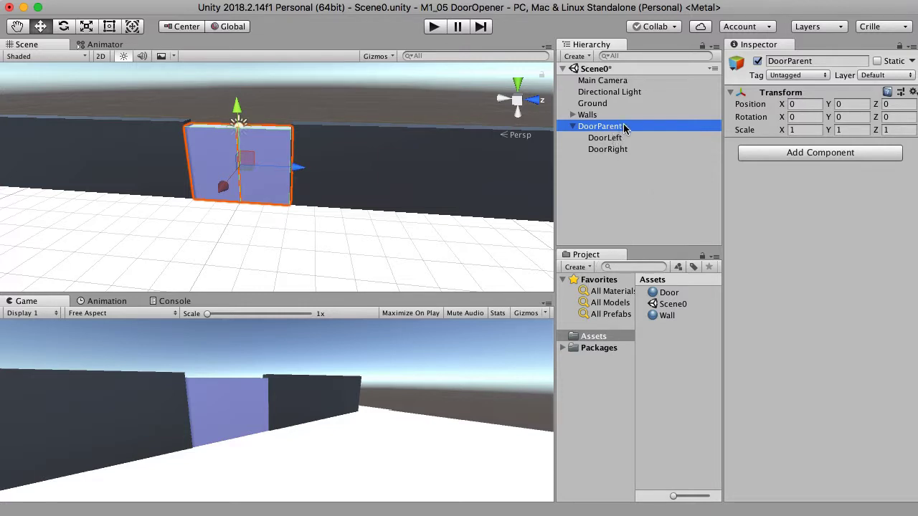
click(600, 129)
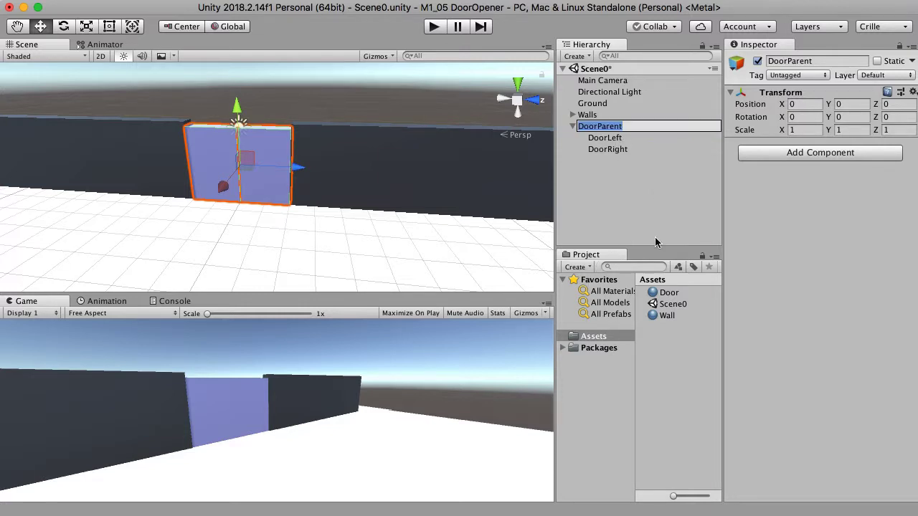
Create an Animator Controller asset named Doors in the Assets folder.
click(578, 267)
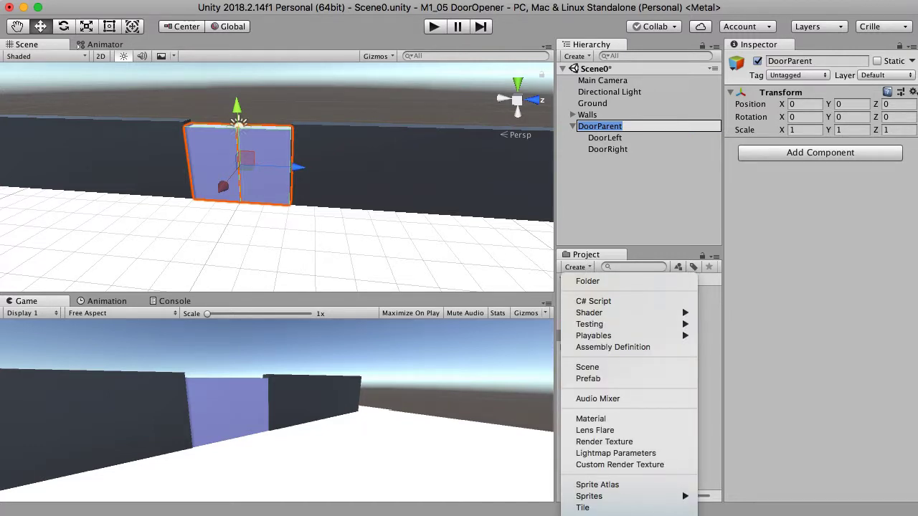
click(595, 513)
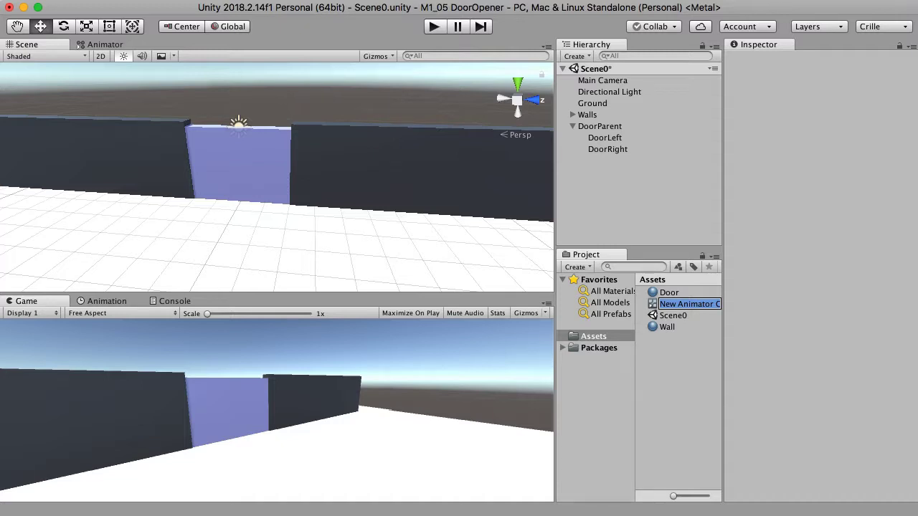
text(Doors)
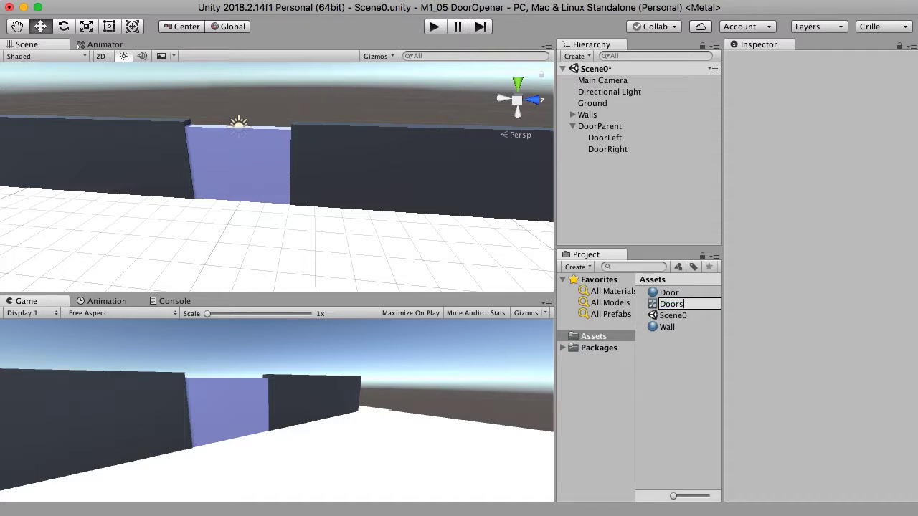
key(Return)
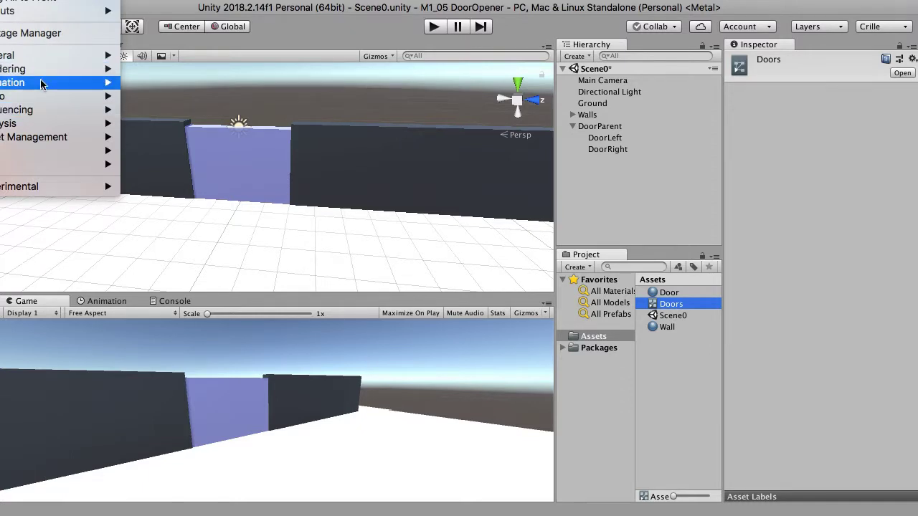
Show the Animation view and attach the Doors controller to DoorParent.
mouse_move(39, 83)
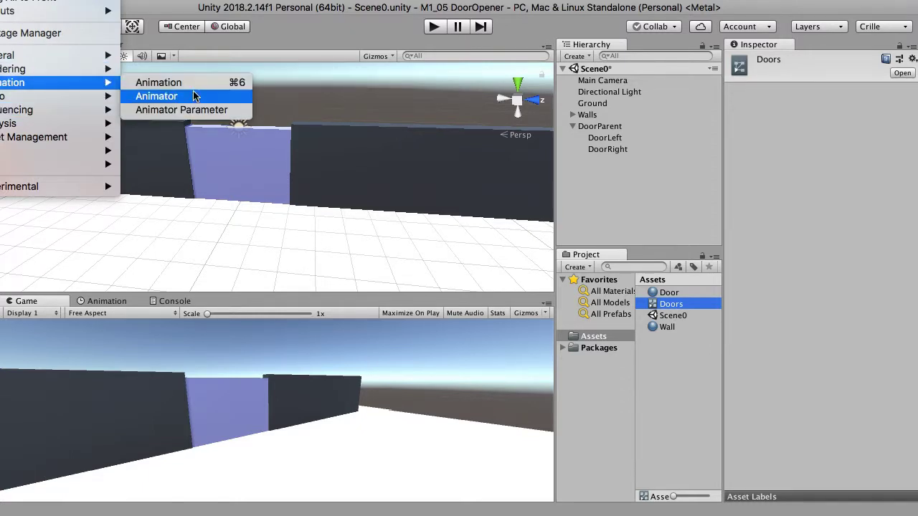
click(335, 27)
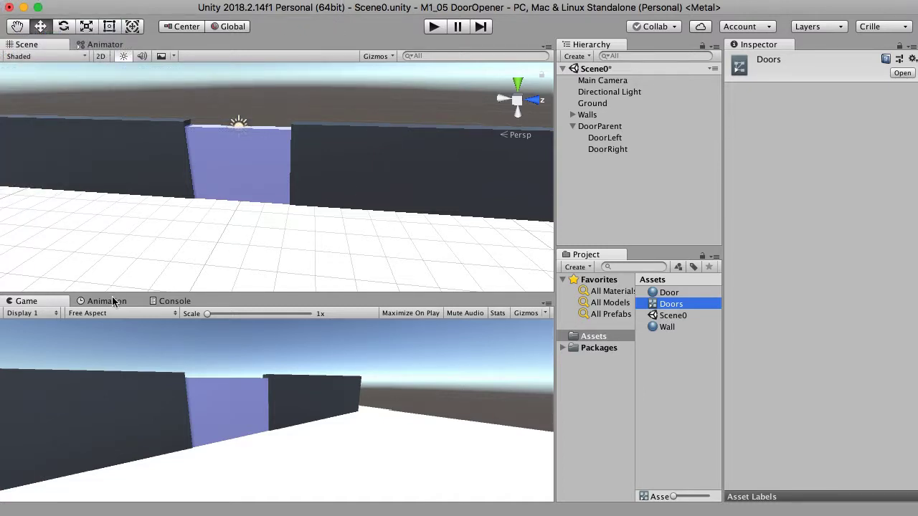
click(108, 45)
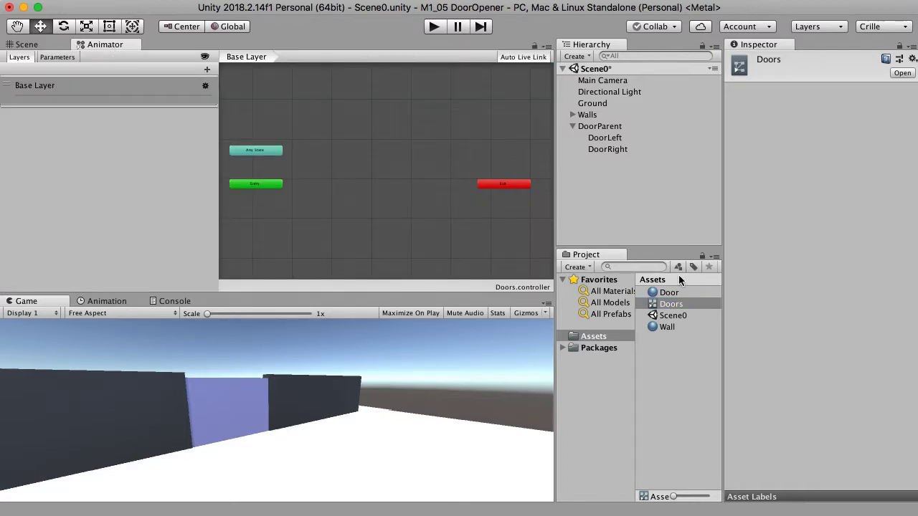
click(27, 45)
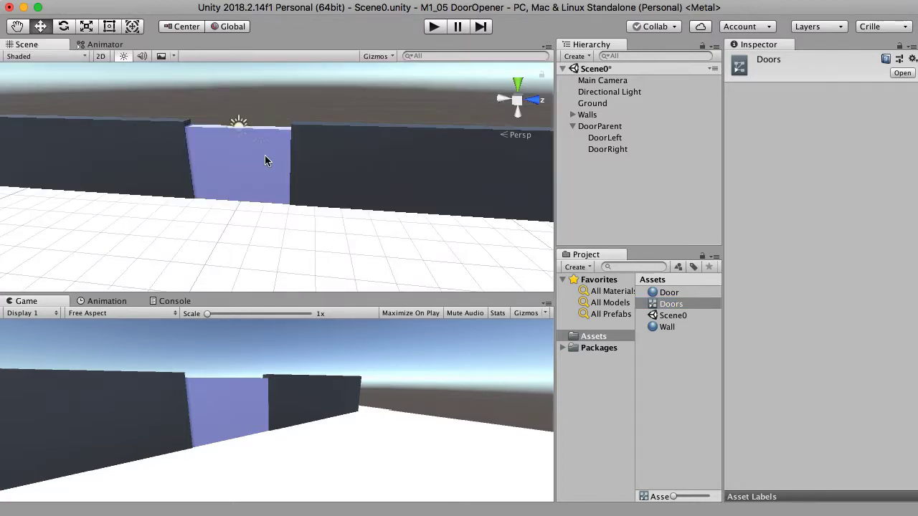
click(108, 302)
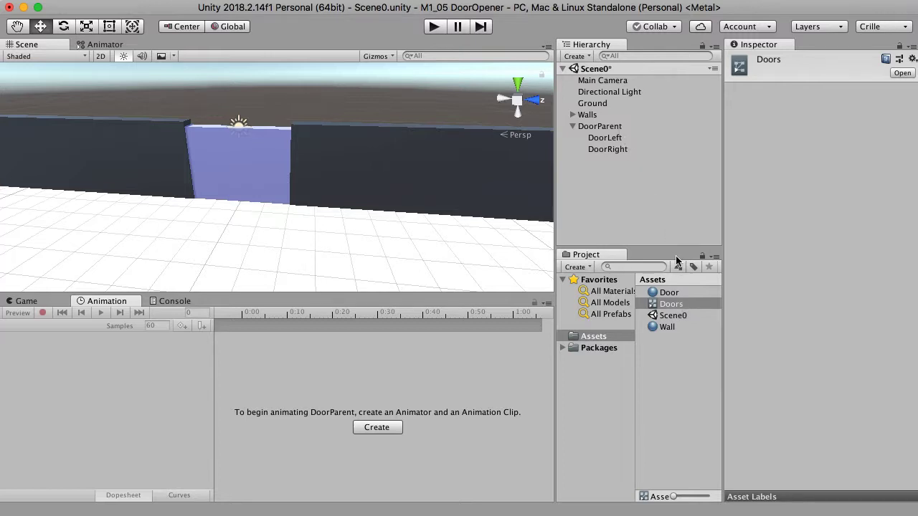
drag(667, 304, 600, 130)
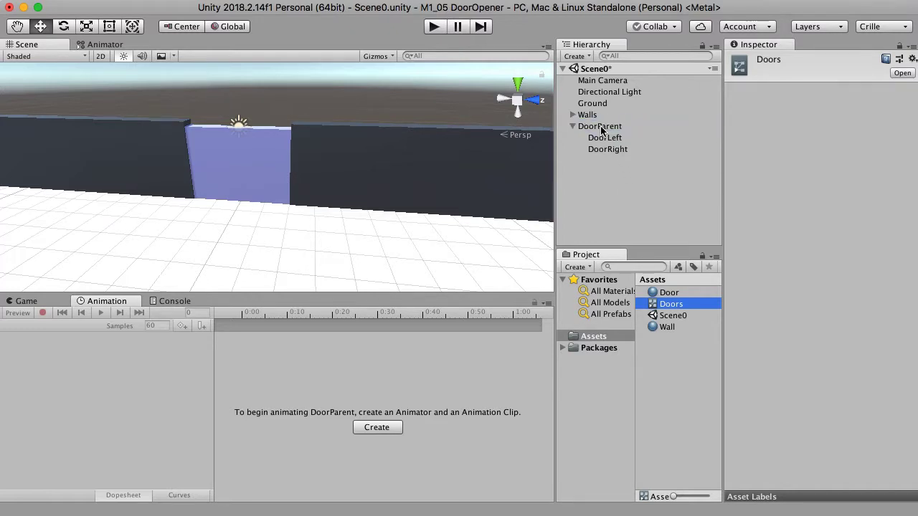
click(600, 128)
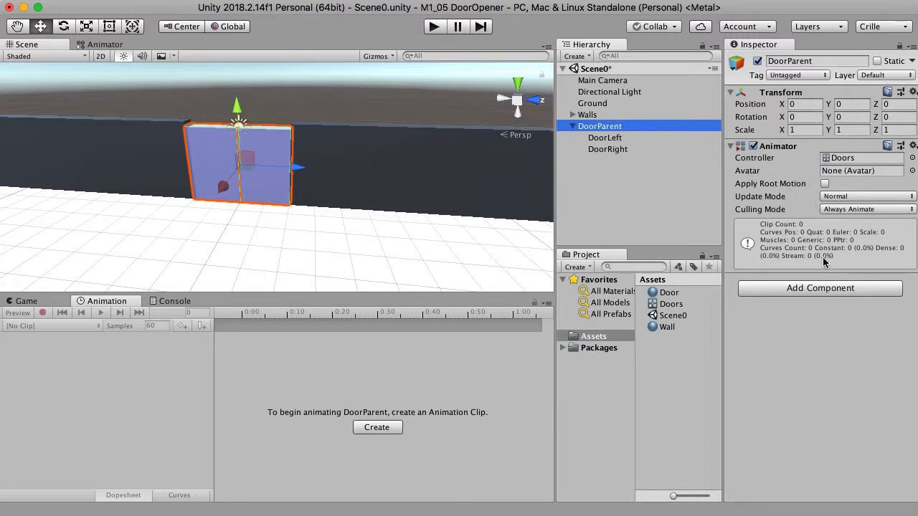
Start a new animation clip for DoorParent and create an Animations folder inside Assets to hold it.
click(677, 306)
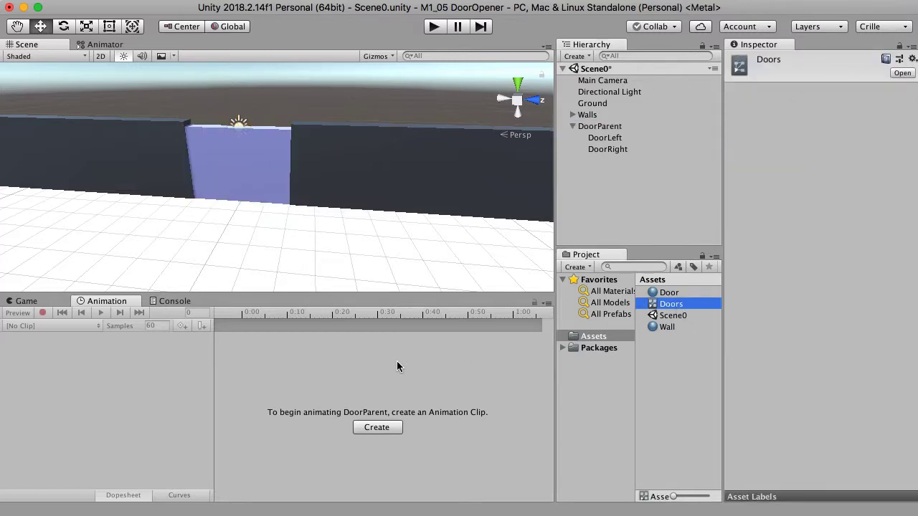
click(376, 427)
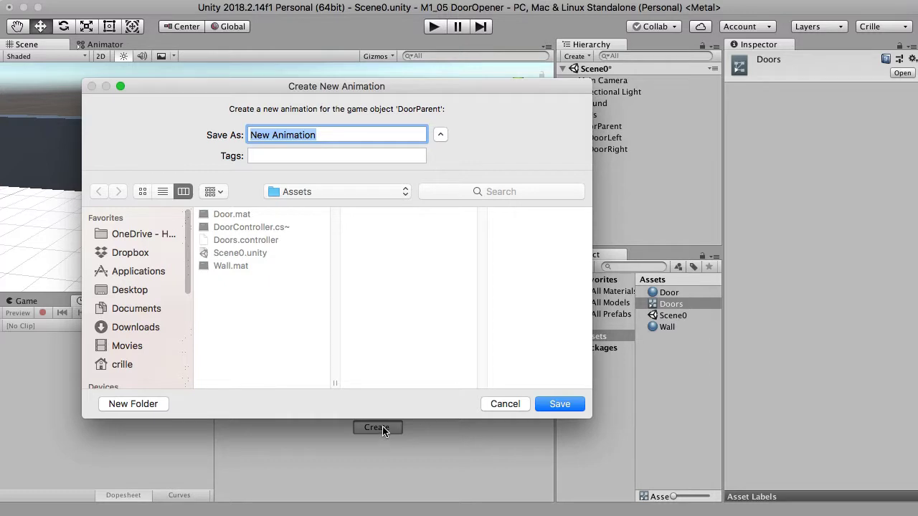
click(138, 404)
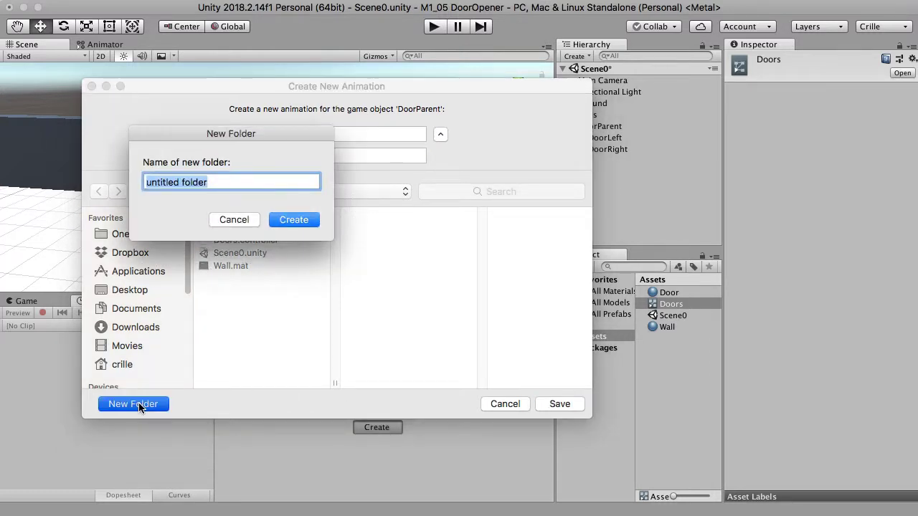
text(Animations)
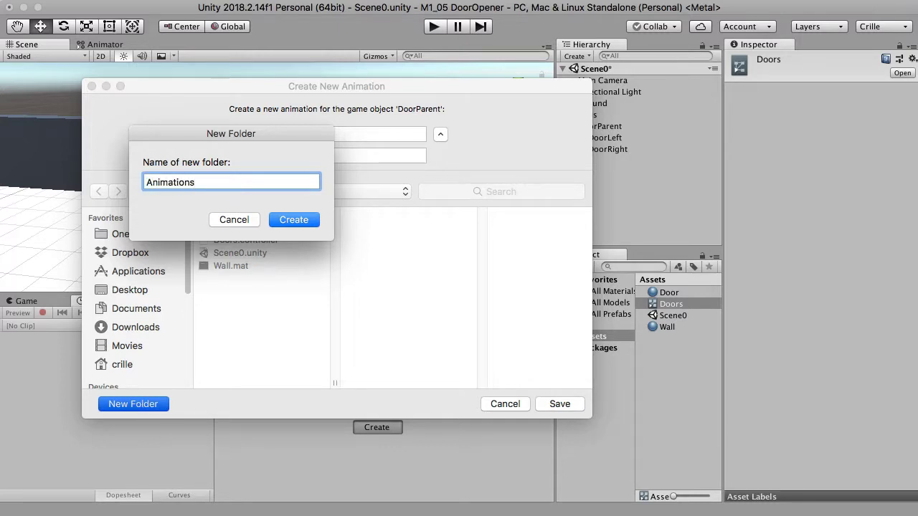
key(Return)
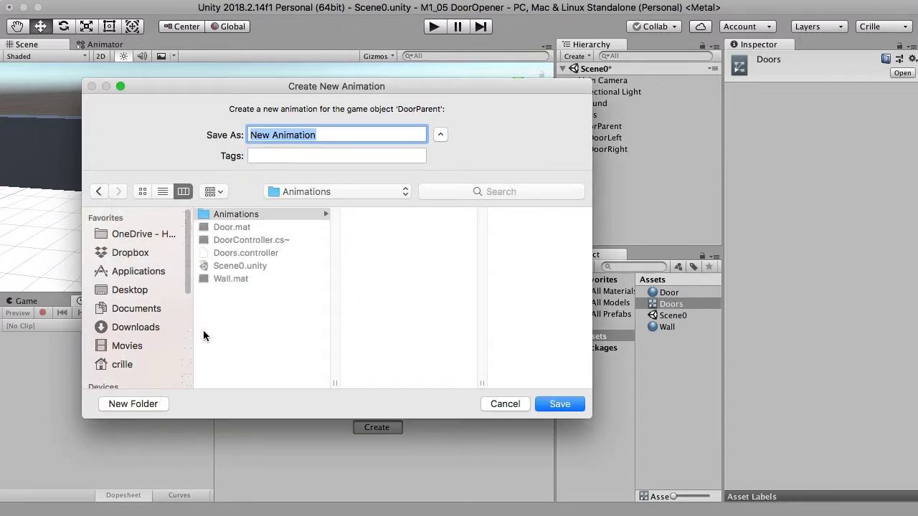
Name the new clip DoorIdle and save it in the Animations folder.
drag(336, 136, 190, 137)
text(Door)
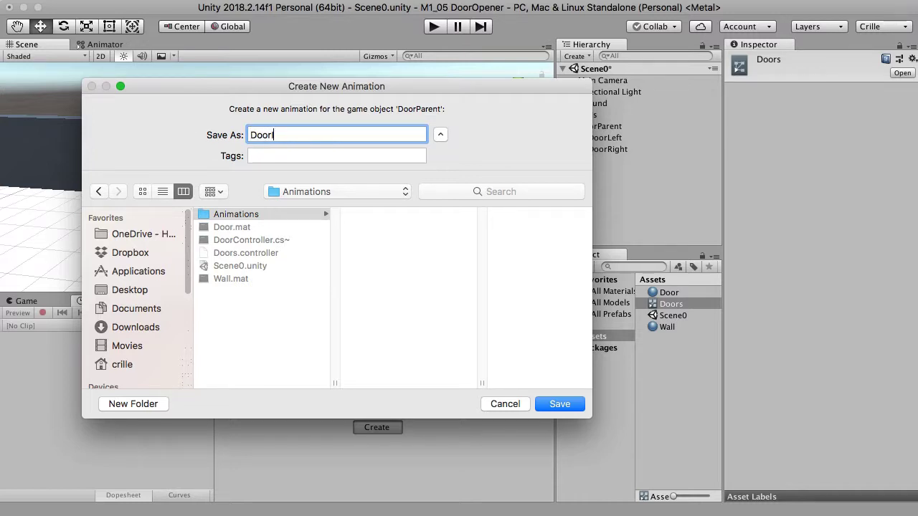
text(Idle)
key(Return)
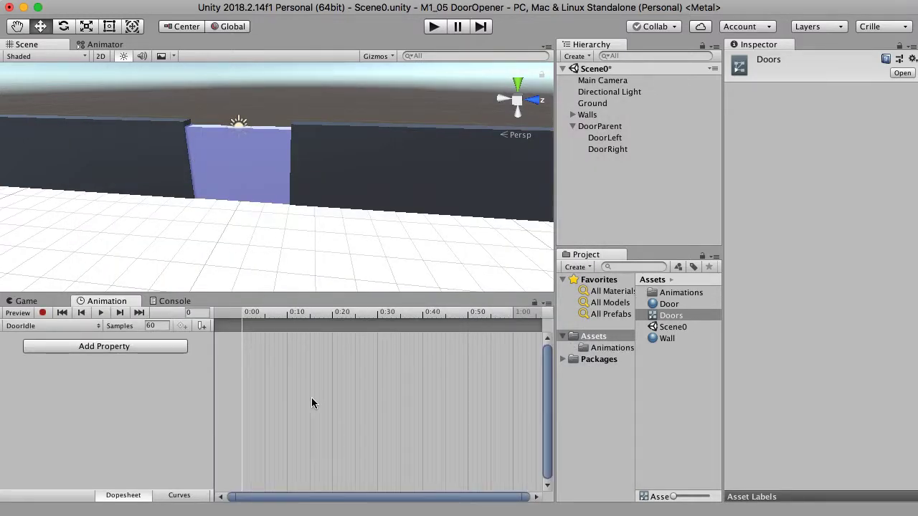
Create a second animation clip for DoorParent named DoorOpen in the Animations folder.
scroll(256, 215, up, 6)
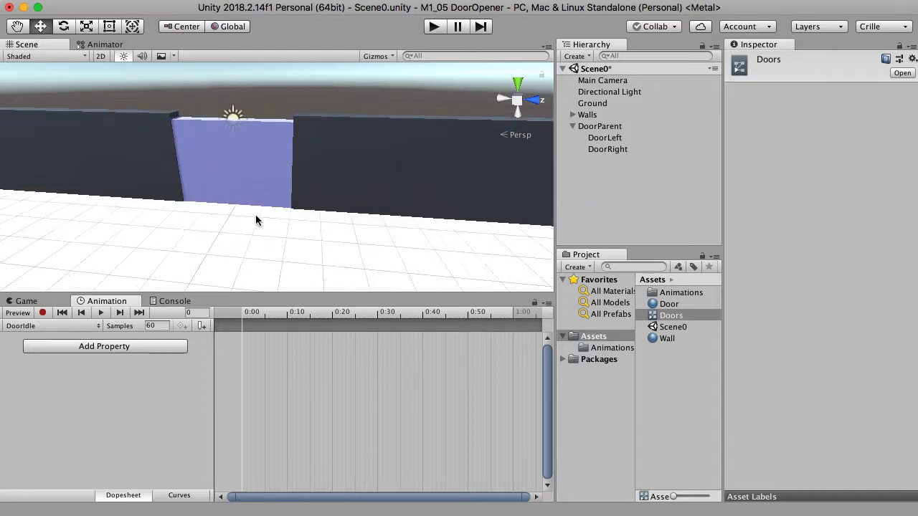
middle_drag(238, 241, 255, 225)
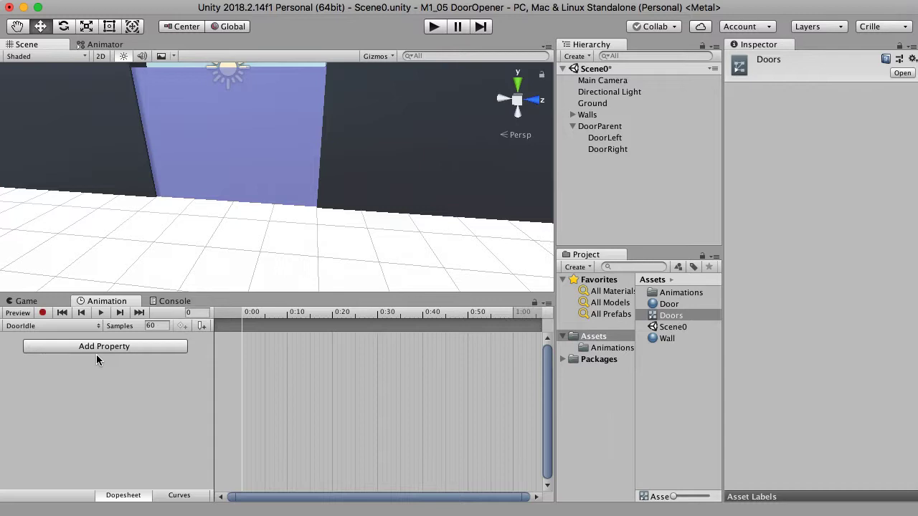
click(96, 327)
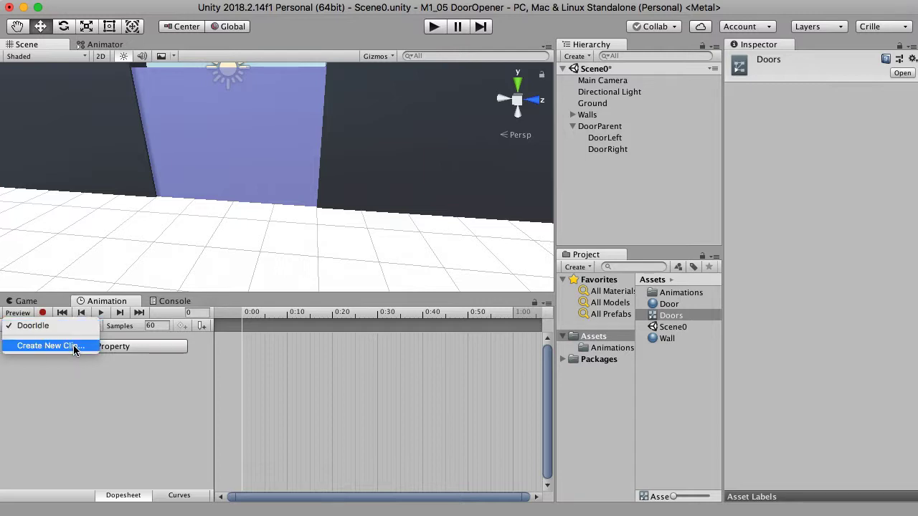
click(73, 345)
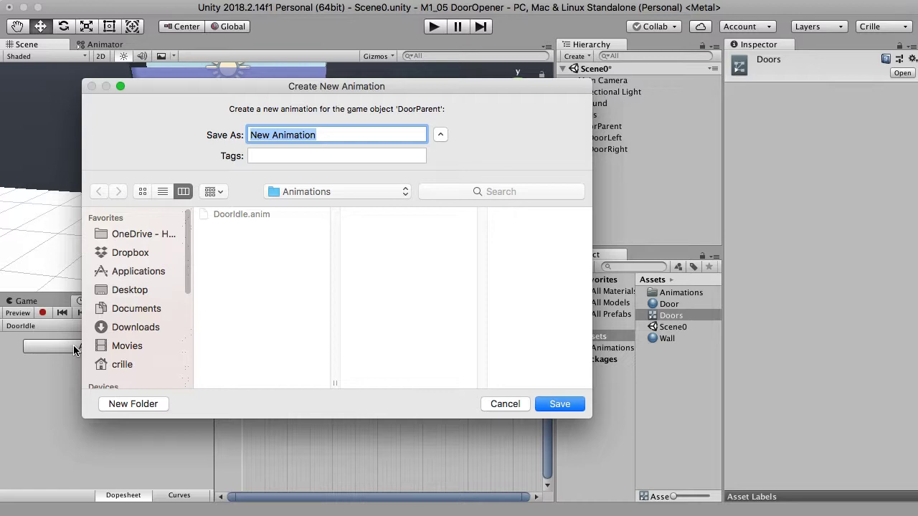
text(DoorOpen)
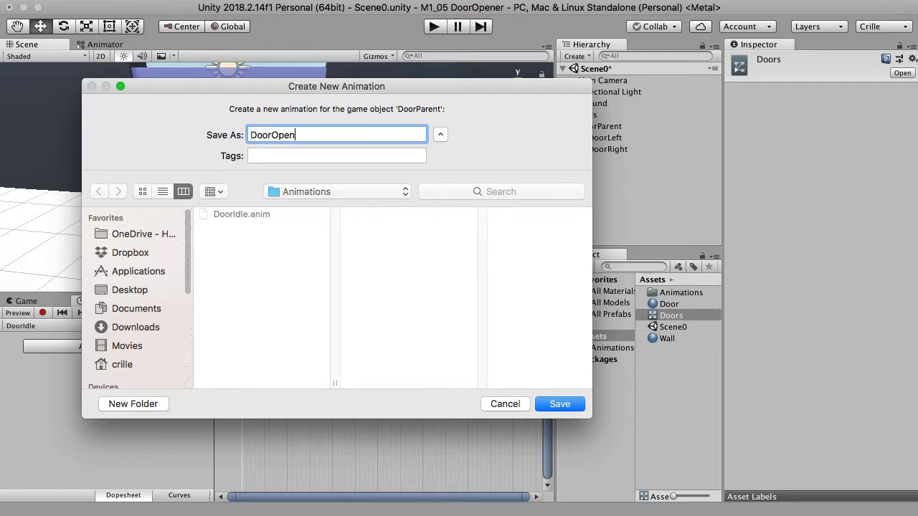
click(559, 404)
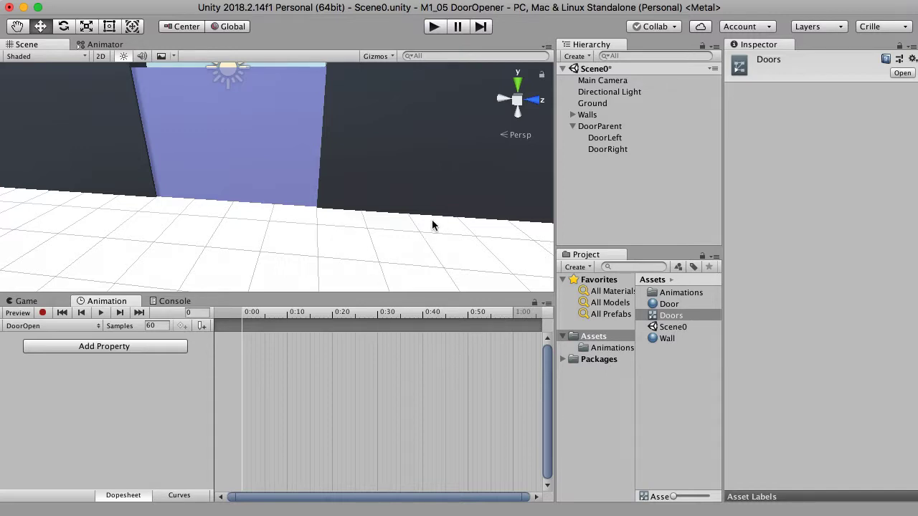
Record position keyframes at 0:00 in DoorOpen, sliding DoorRight to Z 2.95 and DoorLeft to Z -2.95.
click(294, 124)
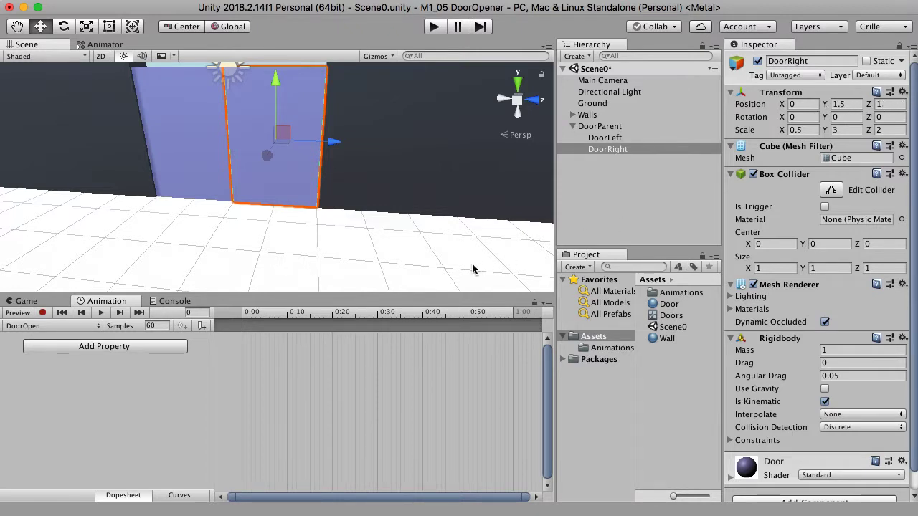
click(43, 315)
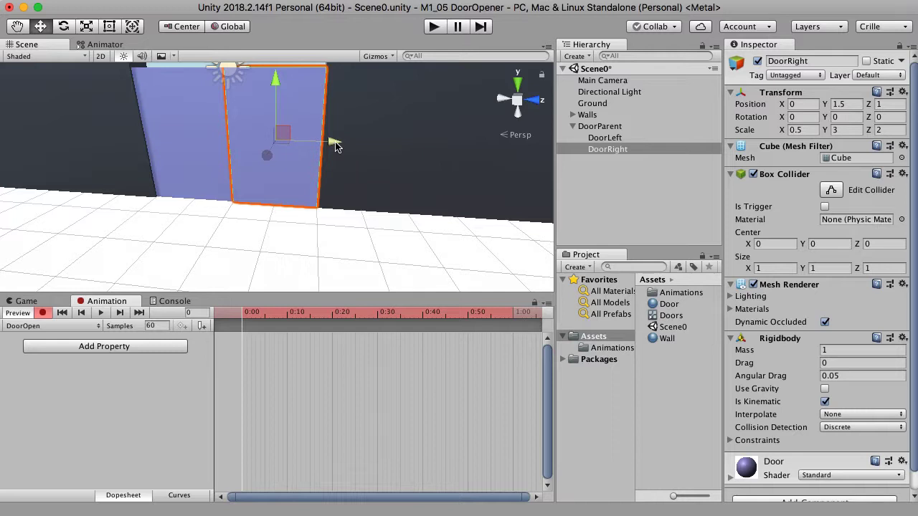
drag(336, 145, 421, 153)
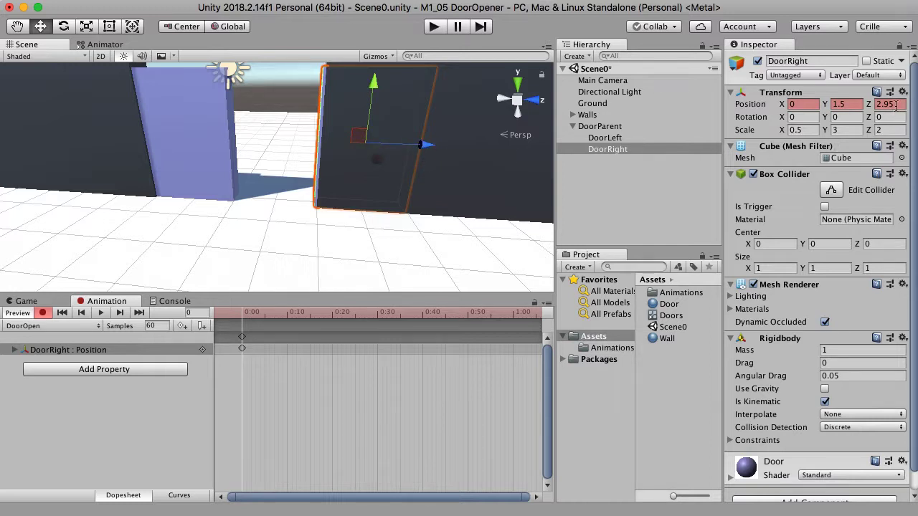
key(Return)
click(194, 135)
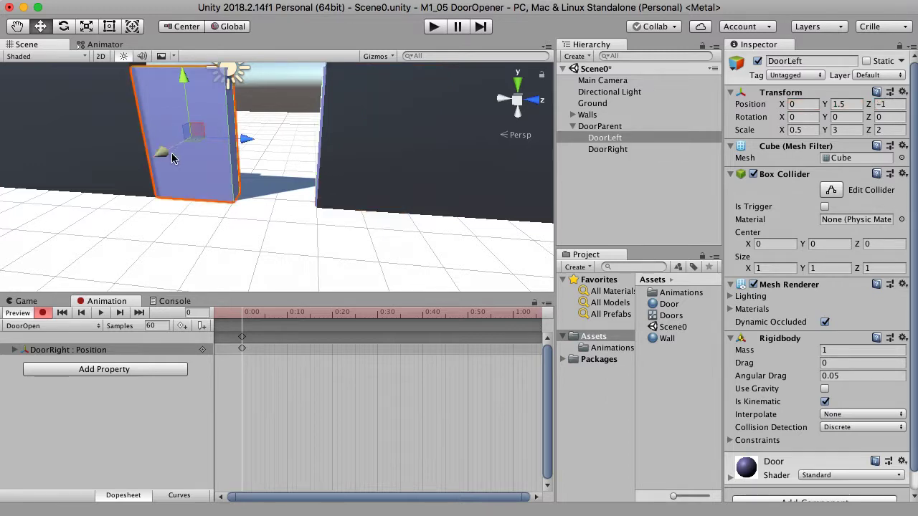
drag(247, 148, 171, 146)
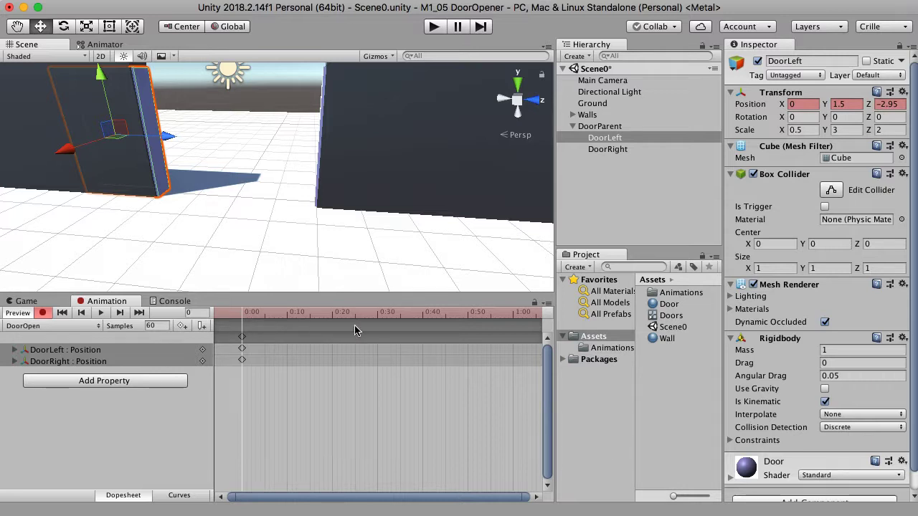
Move the position keyframes of both doors to 1:00 on the DoorOpen timeline.
click(513, 313)
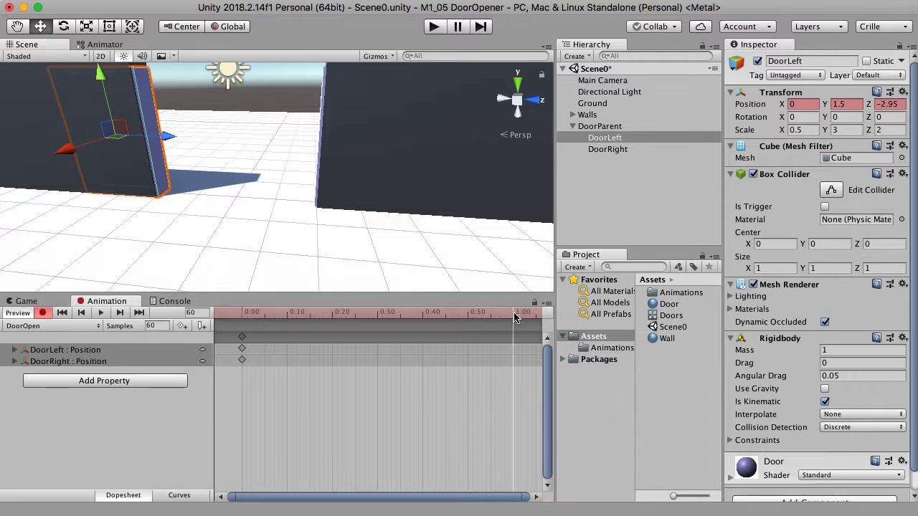
click(242, 337)
drag(242, 339, 516, 349)
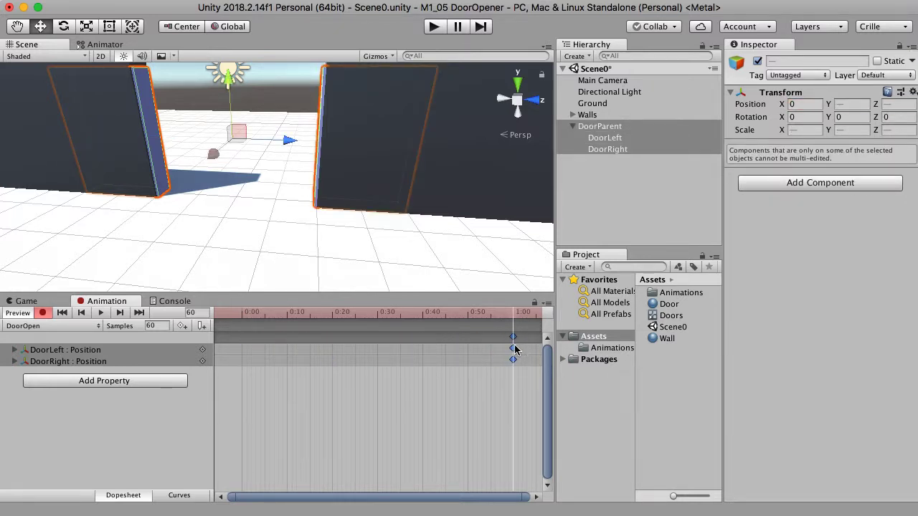
Record a position keyframe for DoorLeft at 0:00 in the DoorOpen clip with Z set to -1.
click(251, 316)
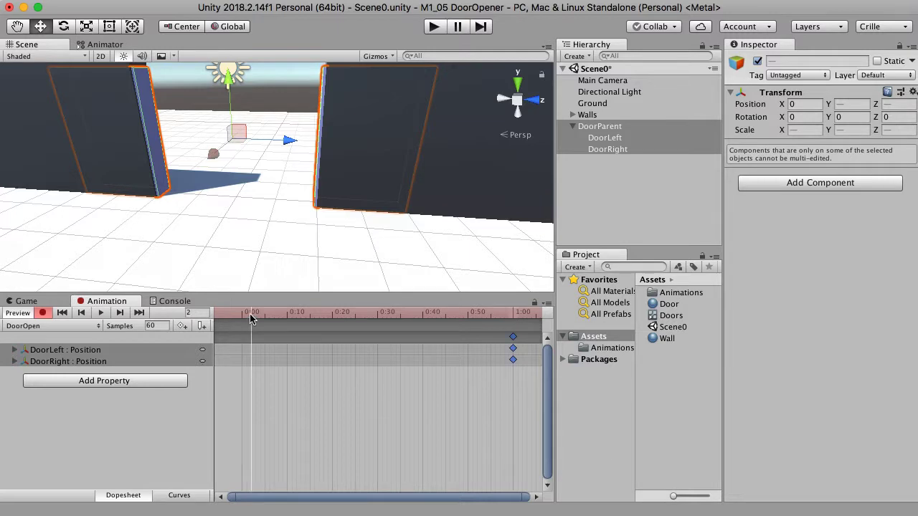
drag(251, 319, 243, 318)
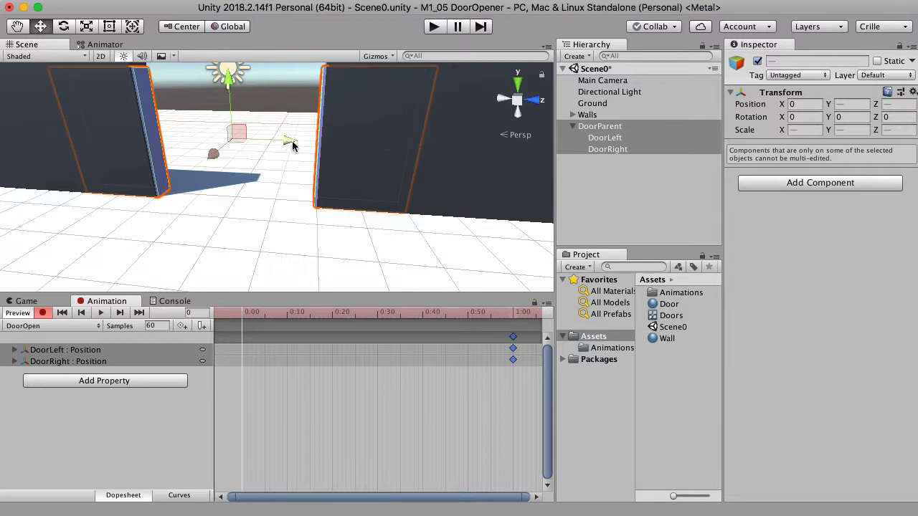
click(629, 139)
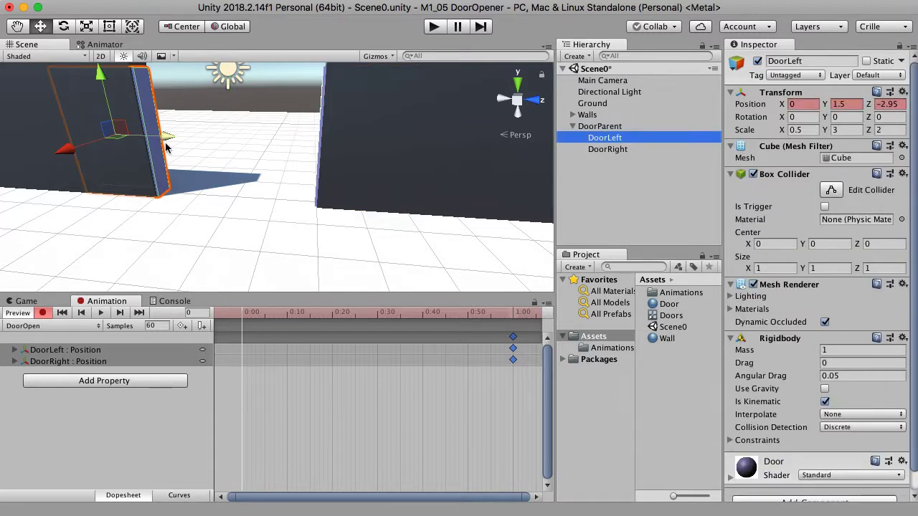
drag(170, 139, 241, 143)
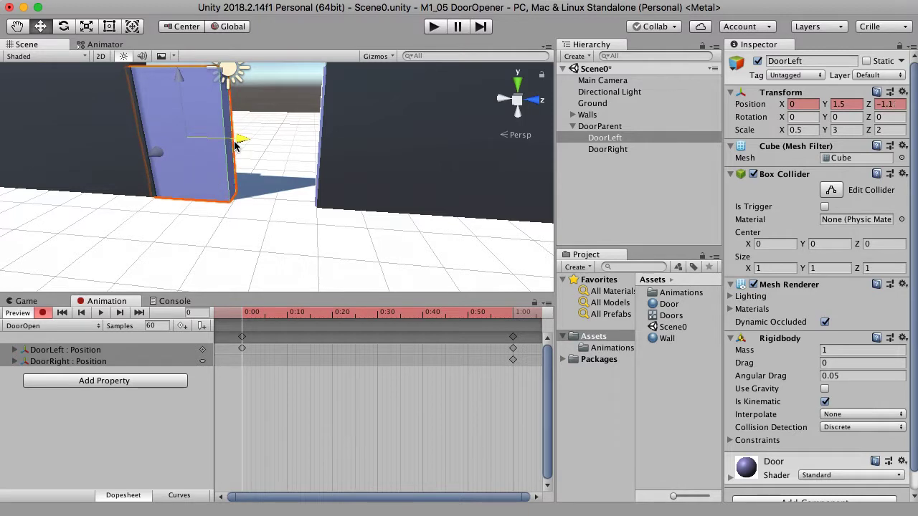
click(891, 104)
text(-1)
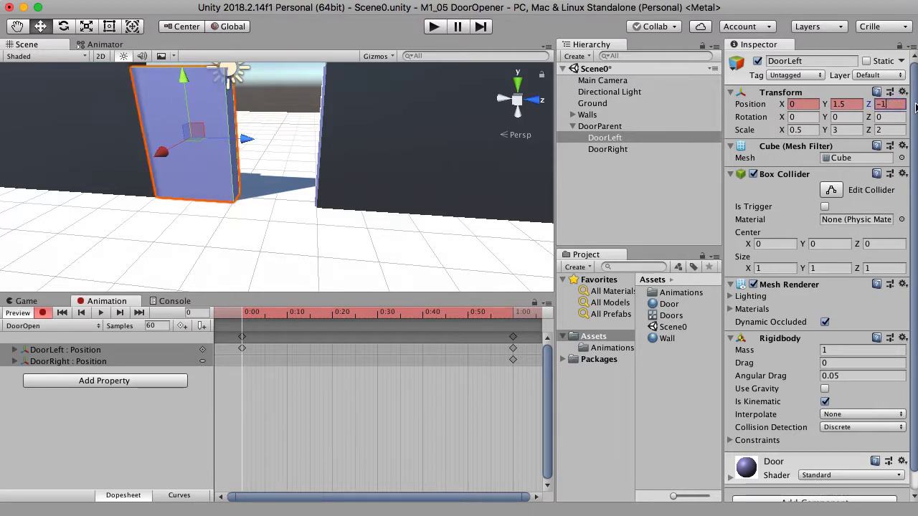
key(Tab)
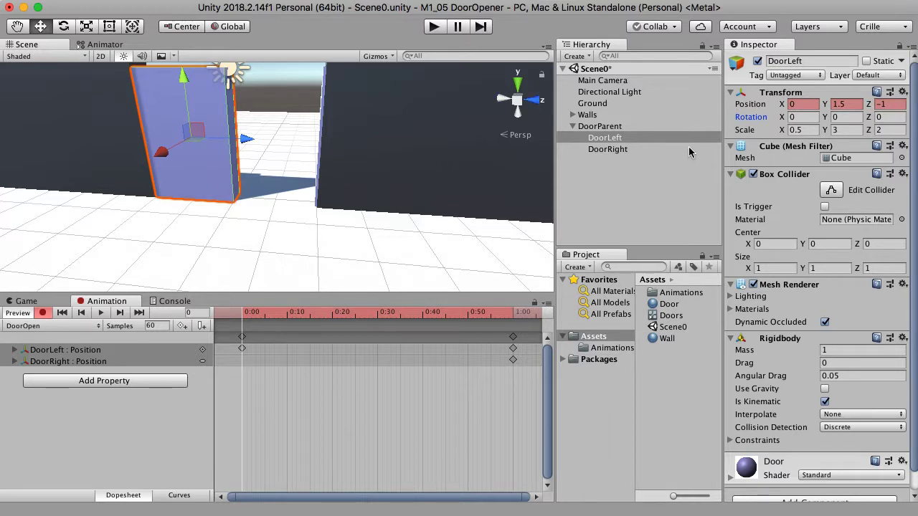
Record a position keyframe for DoorRight at 0:00 in DoorOpen with Z set to 1, and stop recording.
click(606, 149)
drag(424, 146, 343, 146)
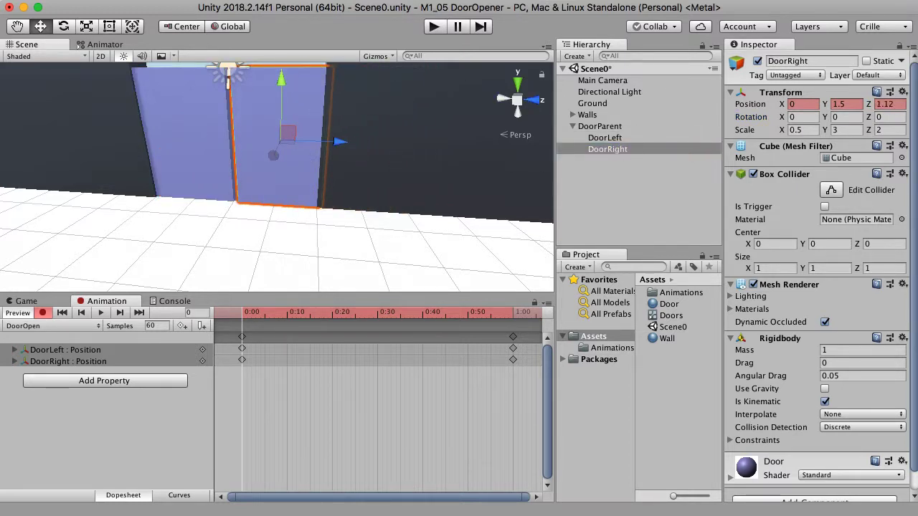
click(889, 104)
text(1)
key(Tab)
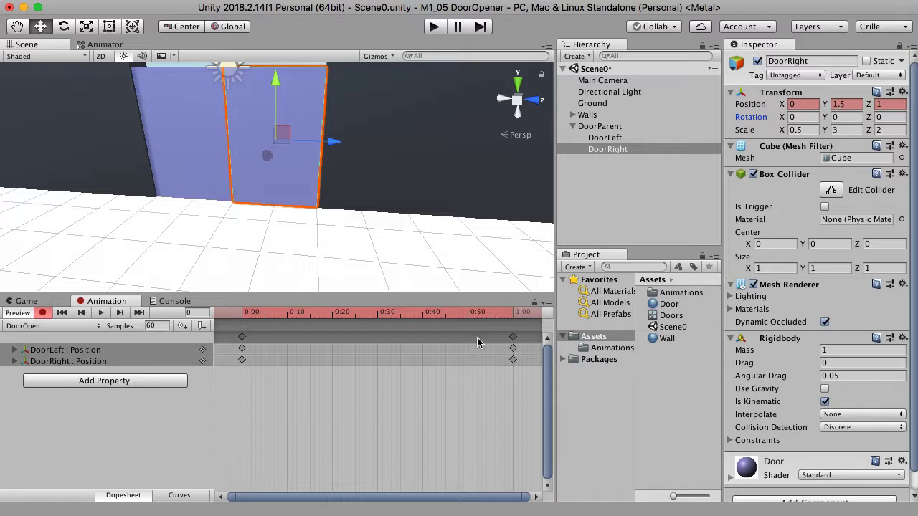
click(43, 314)
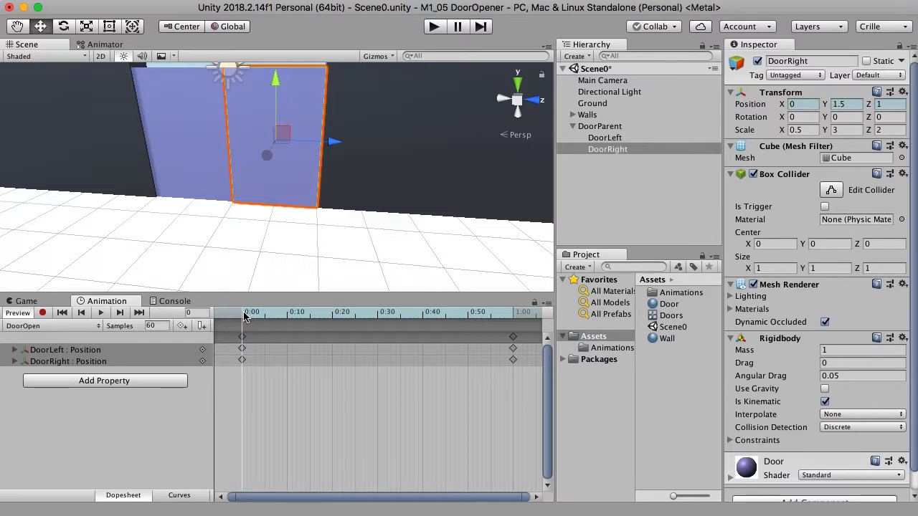
drag(244, 317, 220, 337)
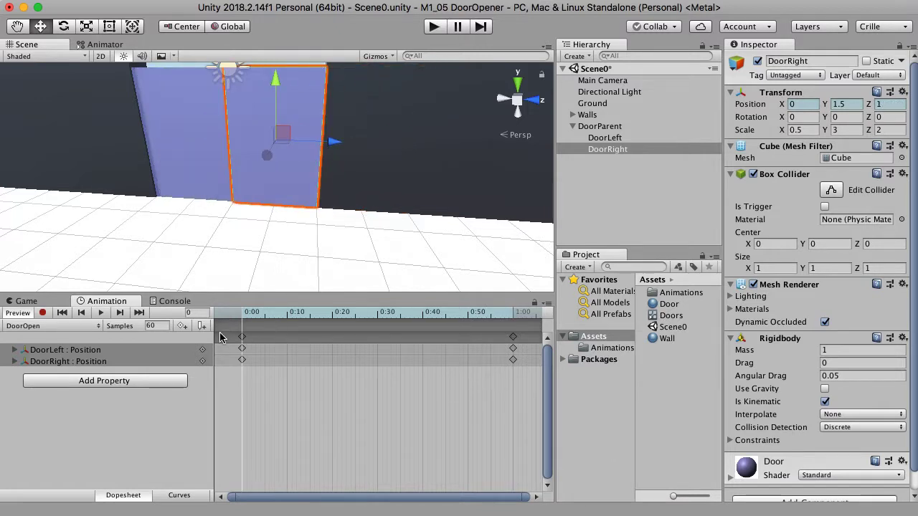
Create a new animation clip for DoorParent named DoorClosing in the Animations folder.
click(65, 326)
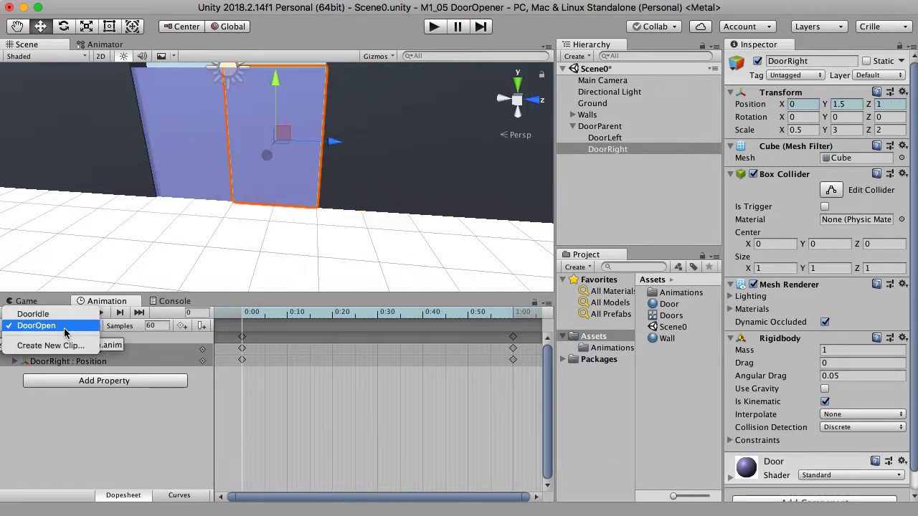
click(69, 346)
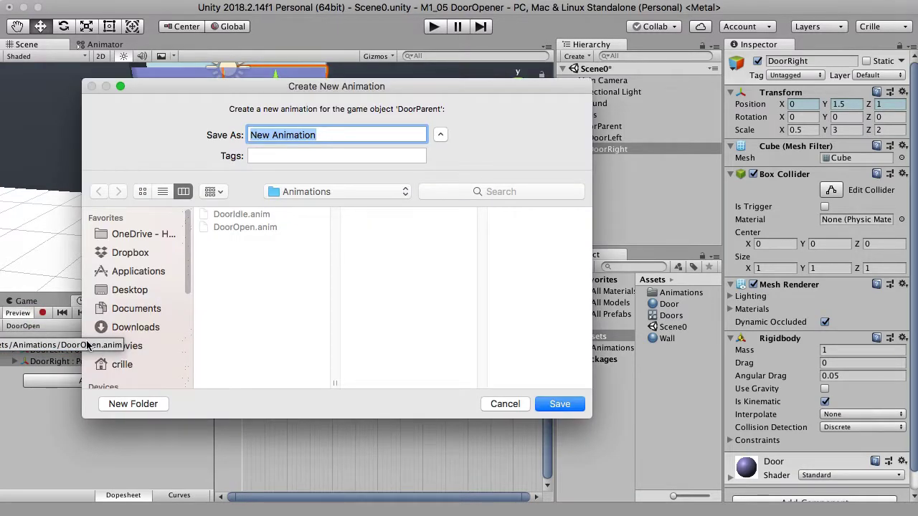
text(DoorClos)
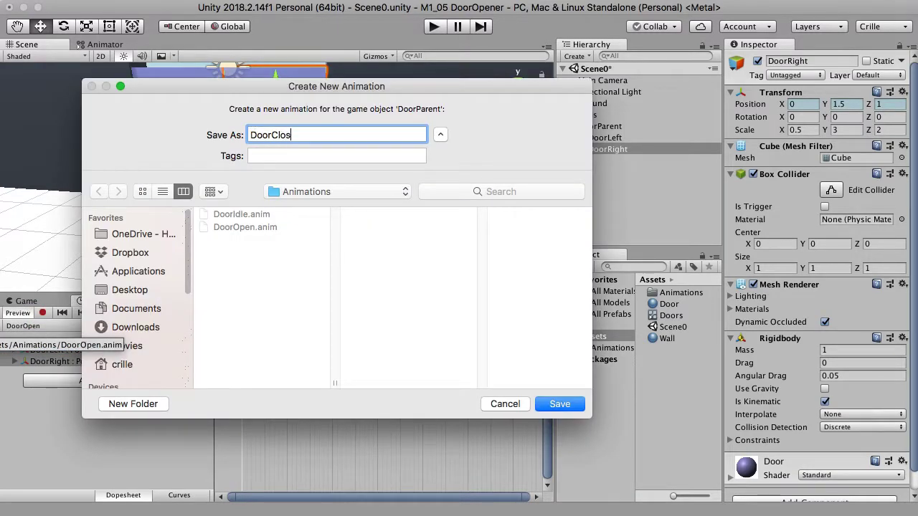
text(ing)
key(Return)
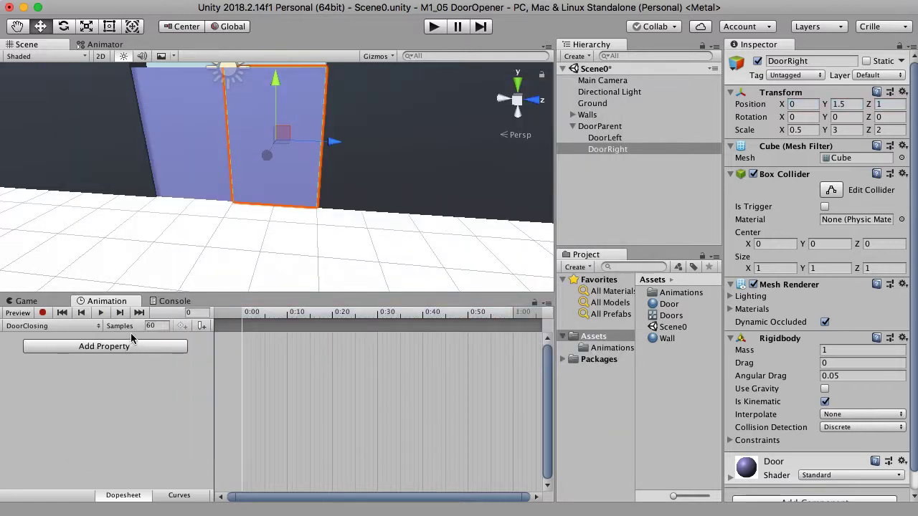
Start recording in DoorClosing and key DoorRight's position at 0:00 with Z set to 2.95.
click(43, 314)
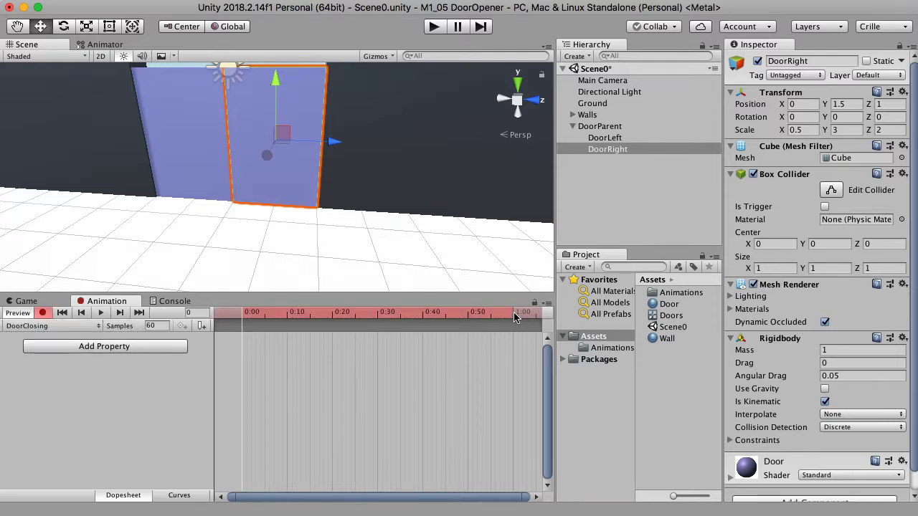
click(513, 314)
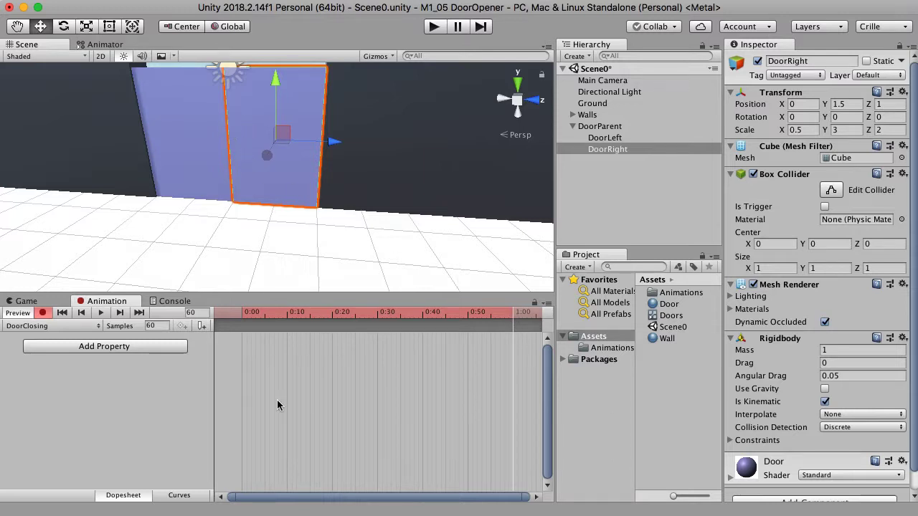
click(244, 317)
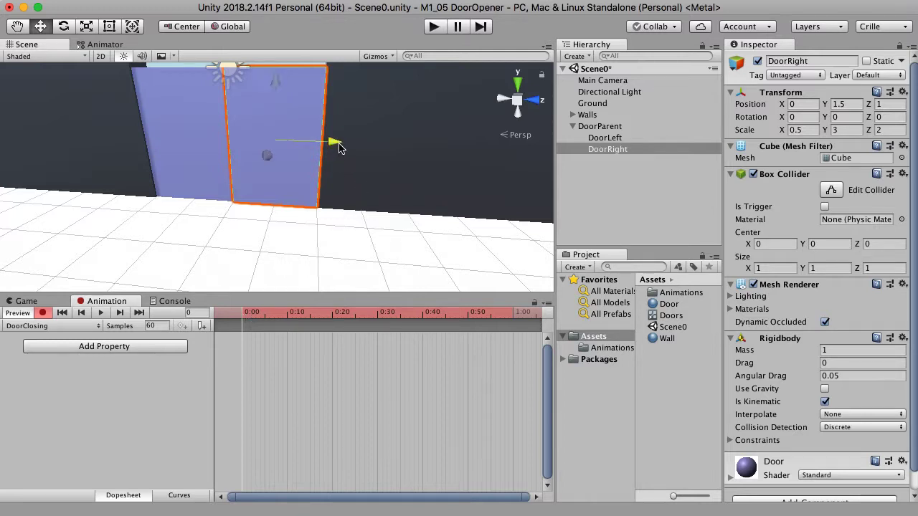
drag(334, 143, 424, 146)
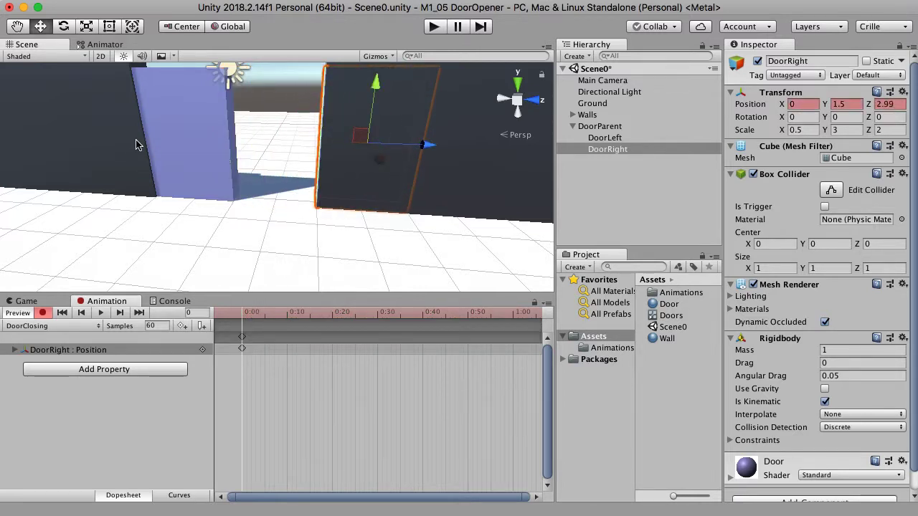
click(895, 104)
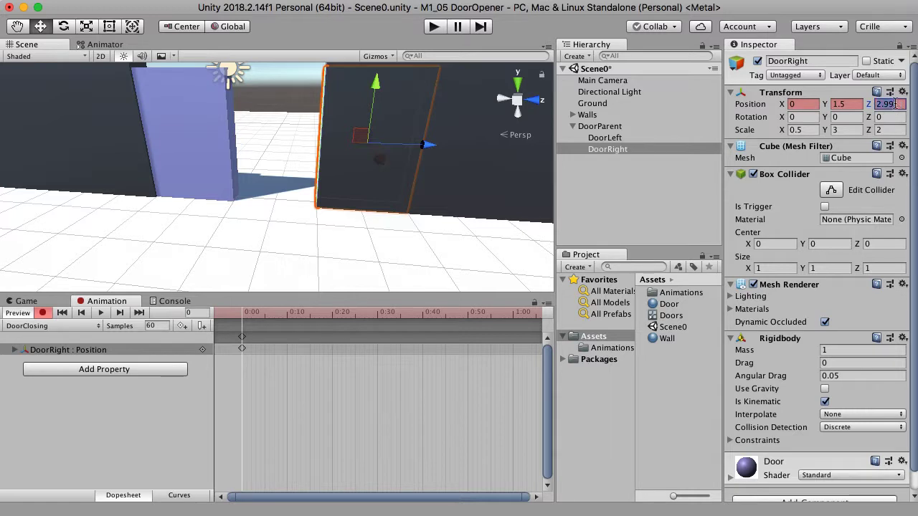
text(2.9)
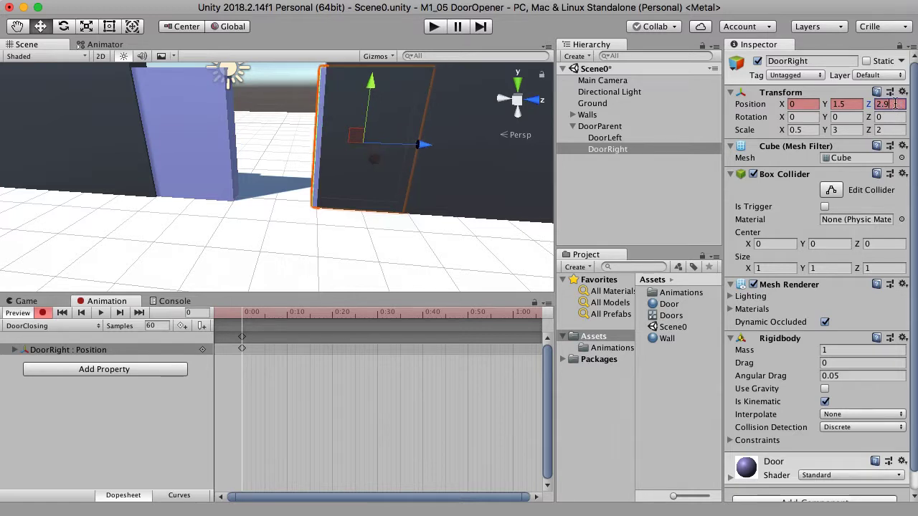
key(Return)
Key DoorLeft's position at 0:00 in DoorClosing with Z set to -2.95.
click(170, 131)
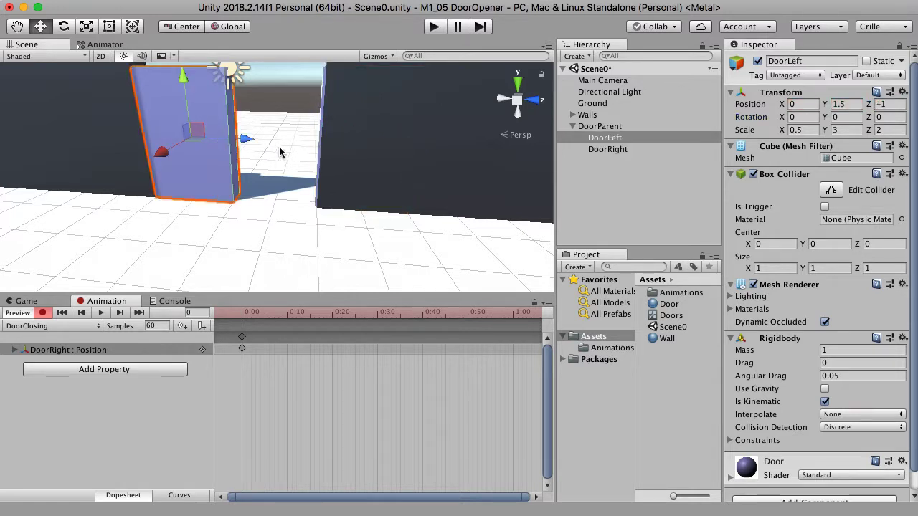
drag(247, 139, 165, 140)
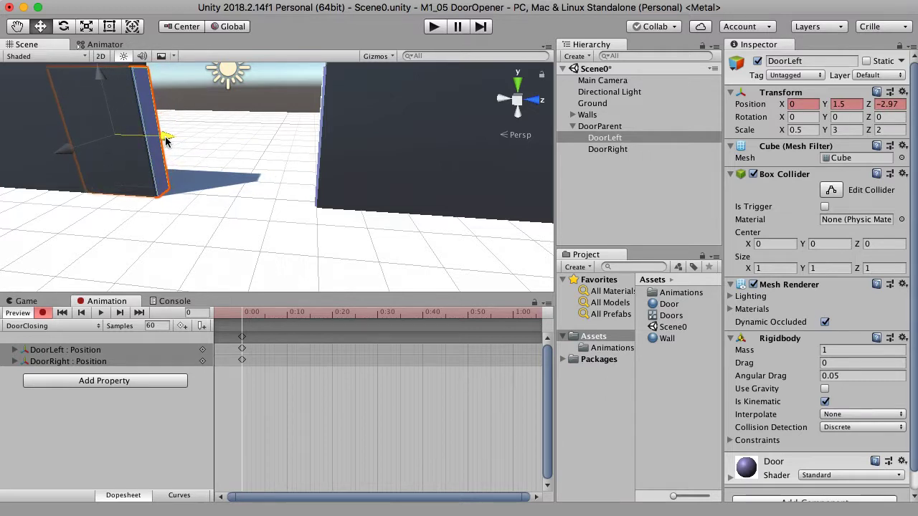
click(892, 104)
text(-2.95)
key(Return)
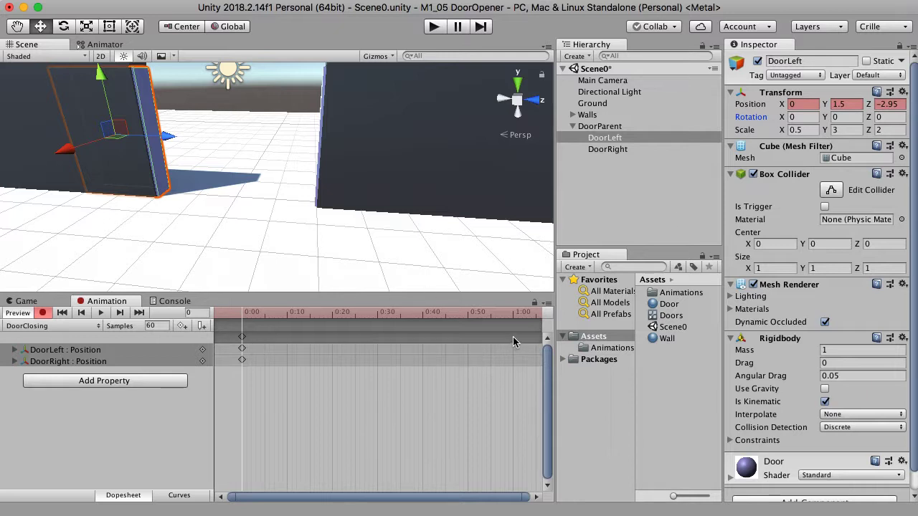
Key DoorLeft's position at 1:00 in DoorClosing with Z set to -1.
click(248, 315)
drag(261, 317, 514, 317)
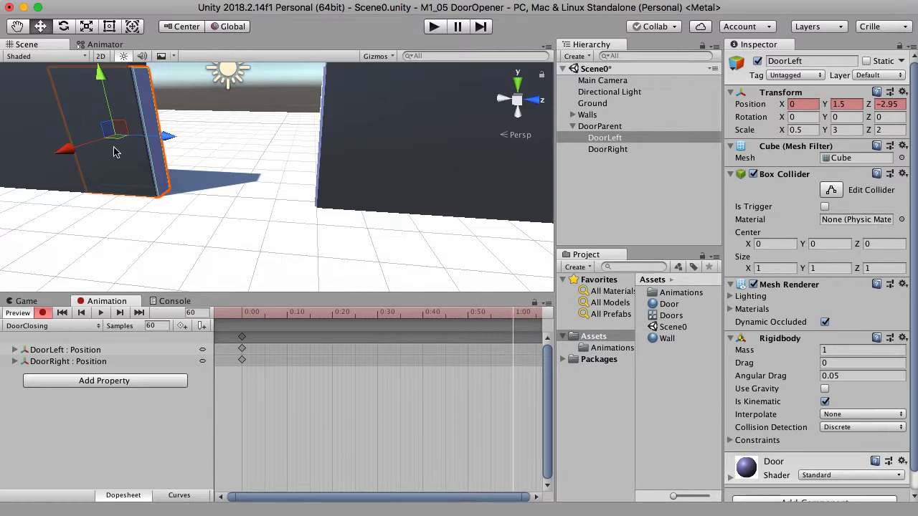
drag(166, 136, 239, 138)
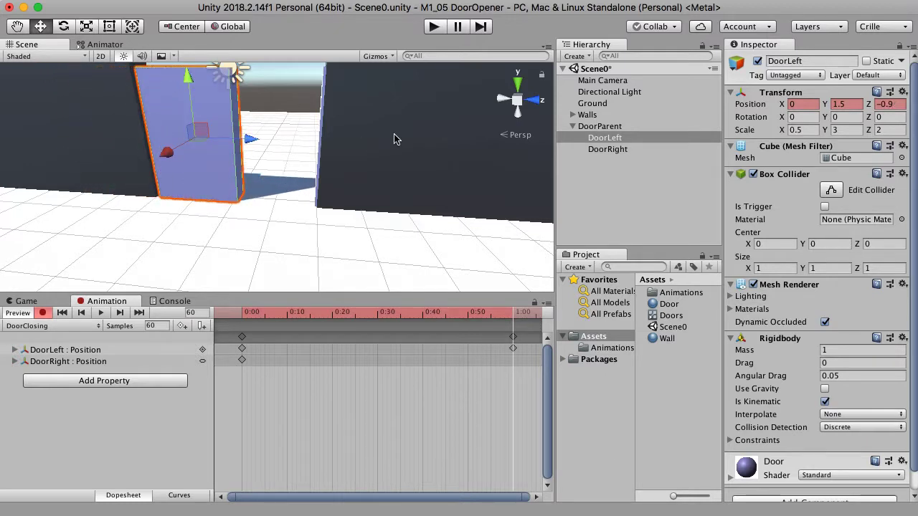
click(889, 106)
key(BackSpace)
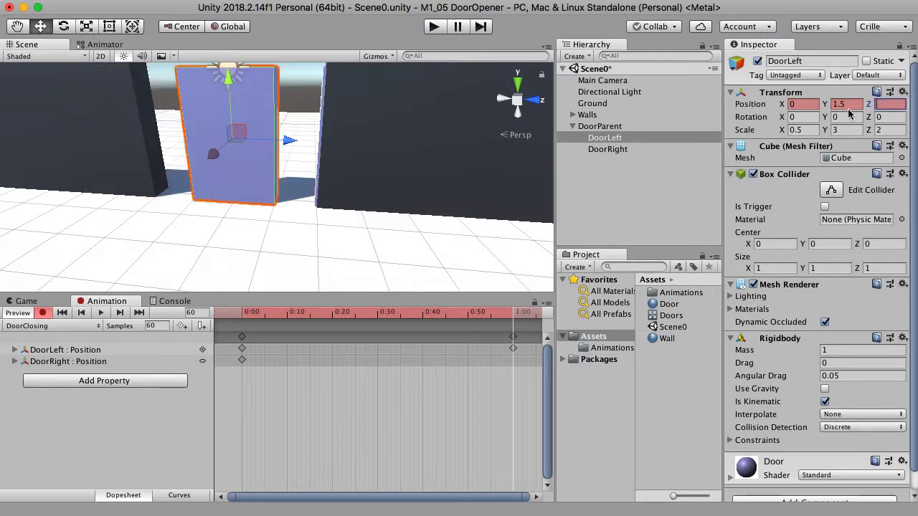
text(-1)
key(Tab)
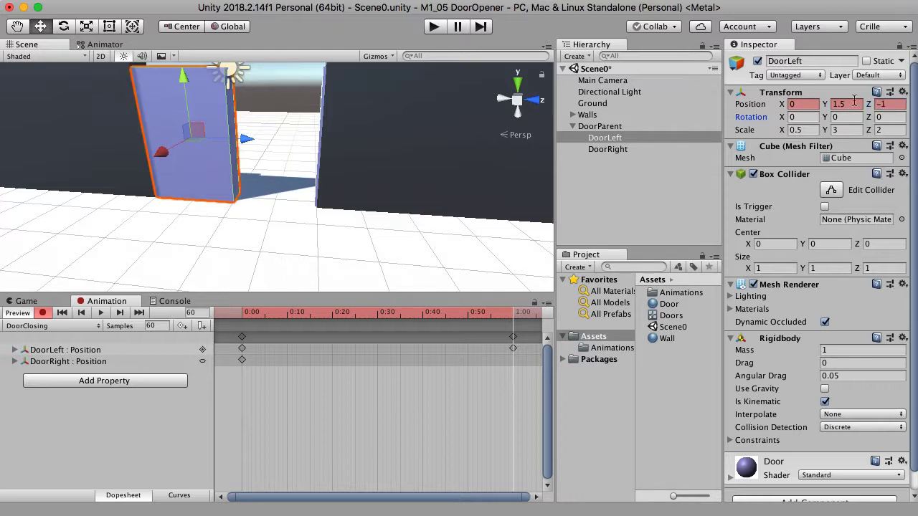
Key DoorRight's position at 1:00 in DoorClosing with Z set to 1, and stop recording.
click(607, 149)
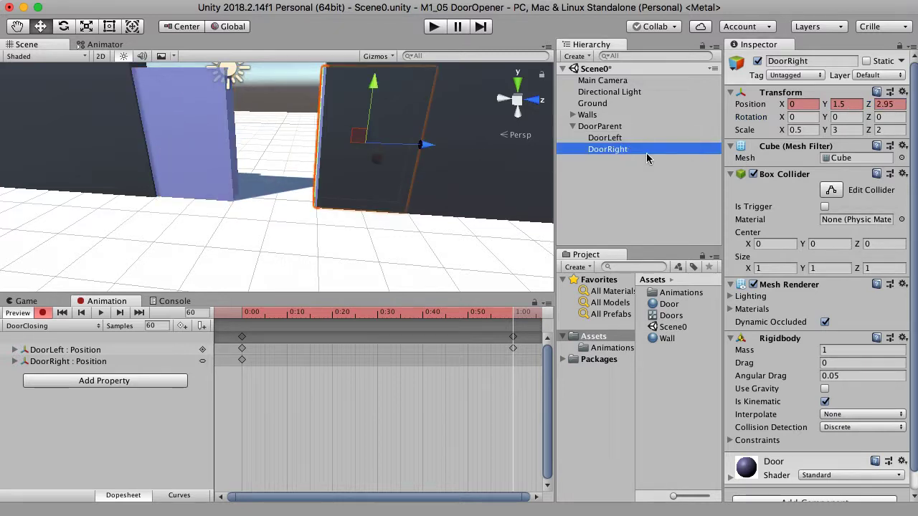
drag(435, 148, 346, 143)
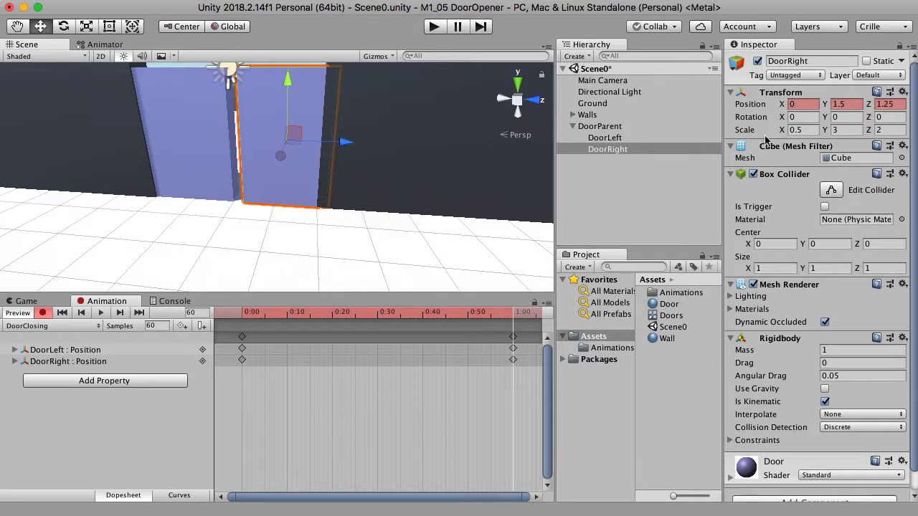
click(883, 105)
text(1)
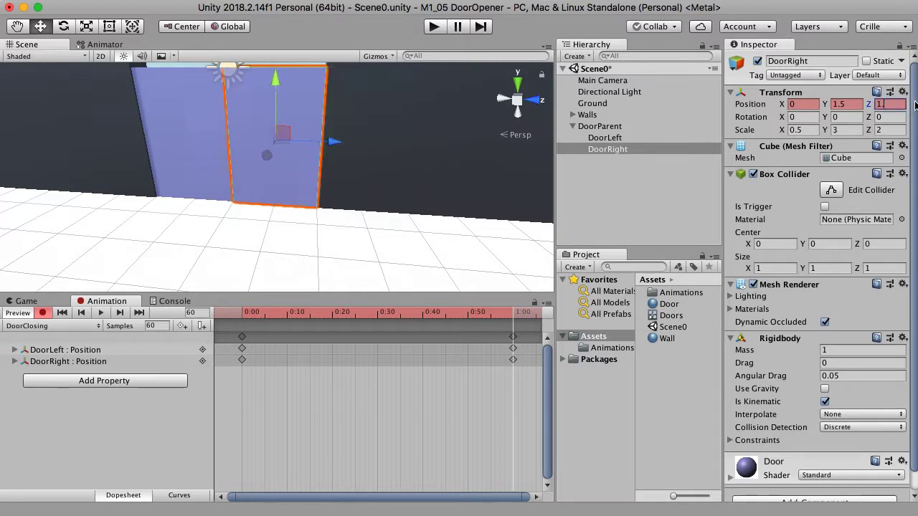
key(Tab)
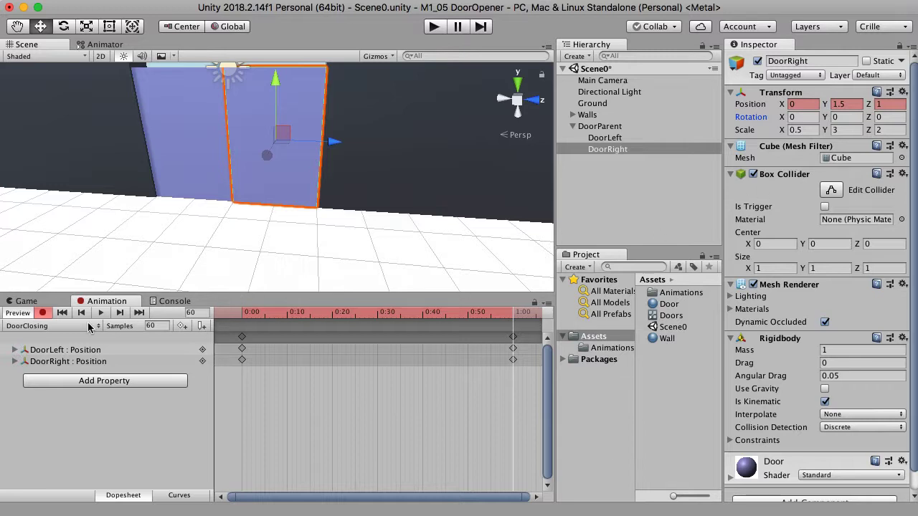
click(43, 313)
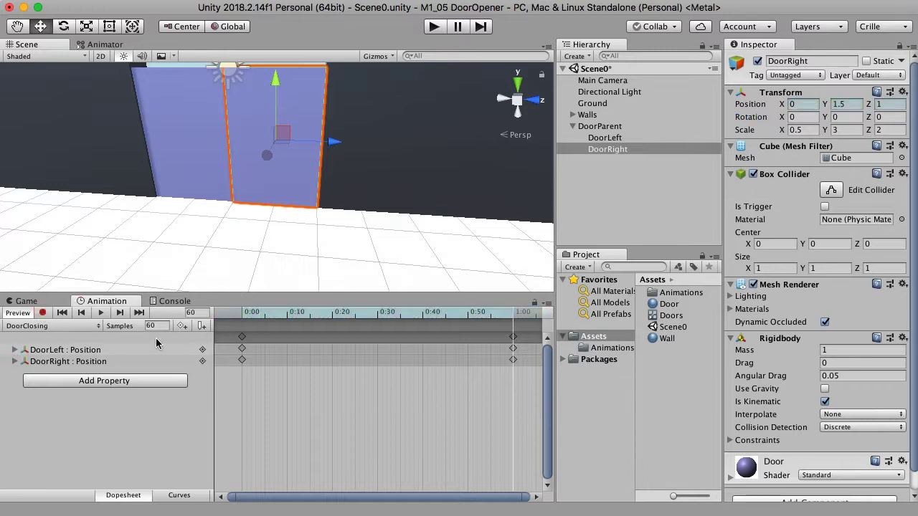
Preview the DoorClosing motion from 0:00 to 1:00 and open the Animations folder in the project assets.
click(244, 316)
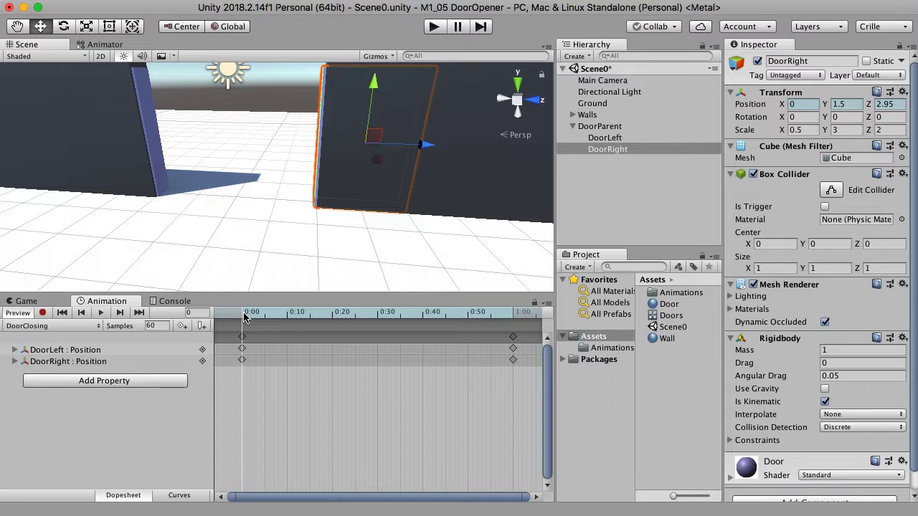
drag(243, 317, 512, 311)
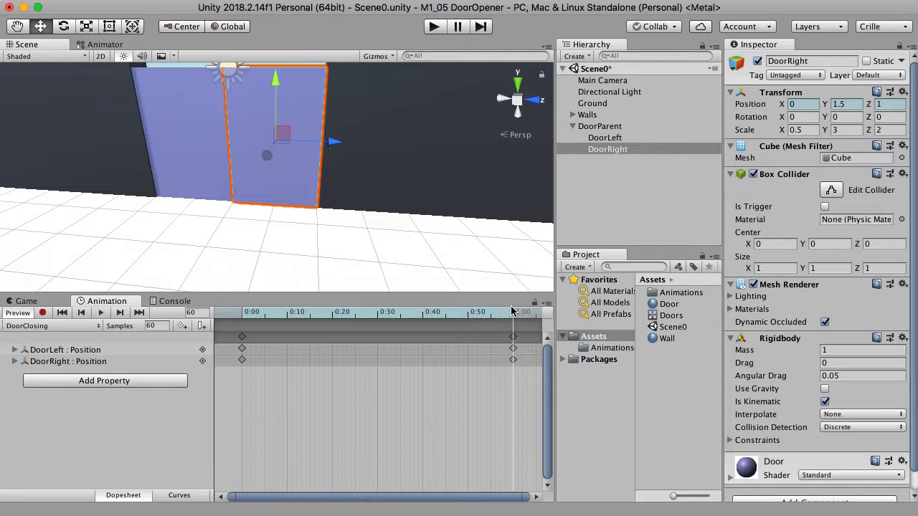
click(607, 349)
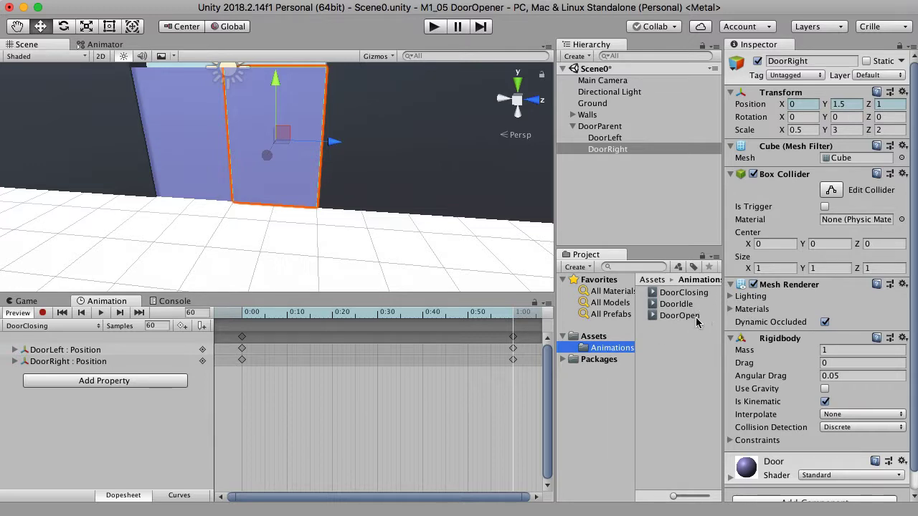
Open DoorParent's animator state graph and arrange the states with DoorIdle above DoorClosing and DoorOpen, which sit side by side.
click(606, 129)
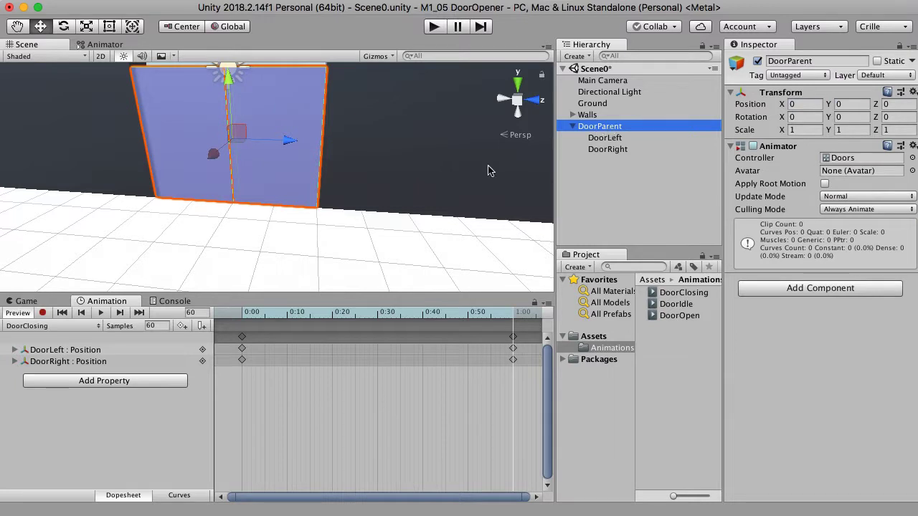
click(119, 45)
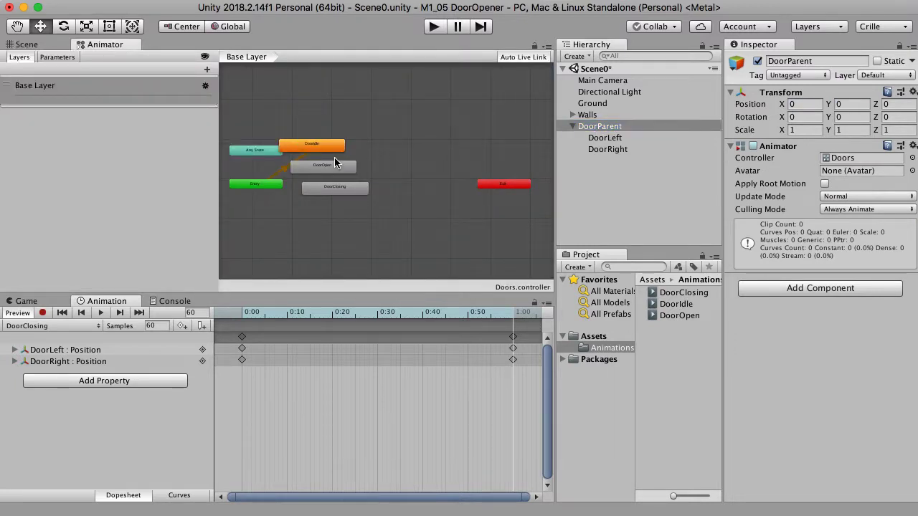
scroll(362, 172, up, 5)
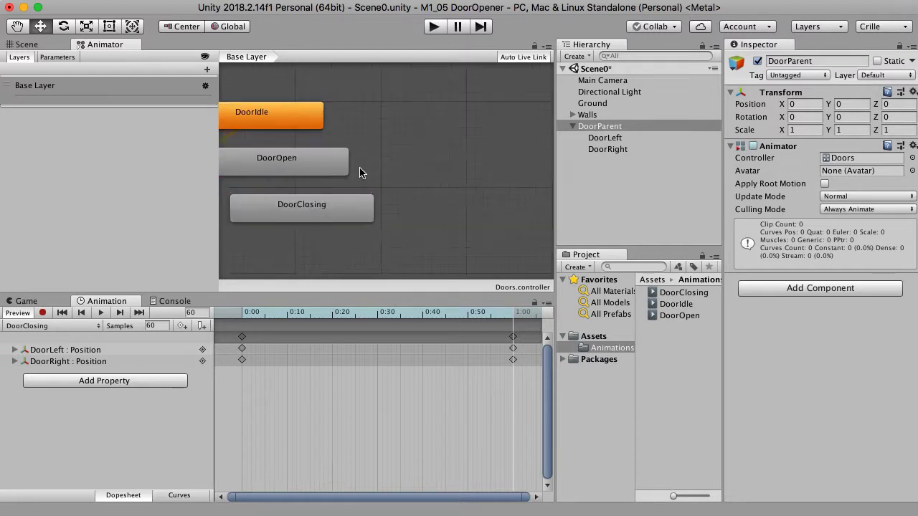
scroll(365, 167, down, 3)
scroll(417, 165, down, 1)
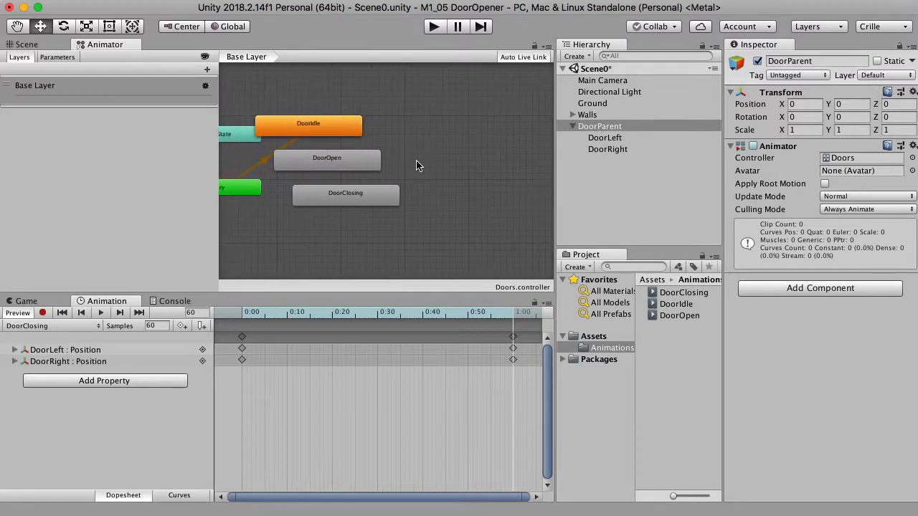
middle_drag(417, 162, 436, 161)
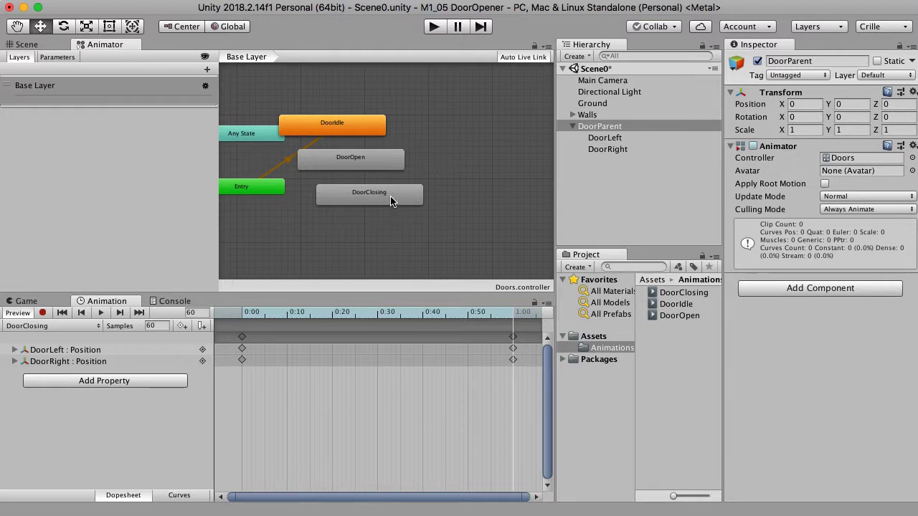
drag(375, 191, 334, 243)
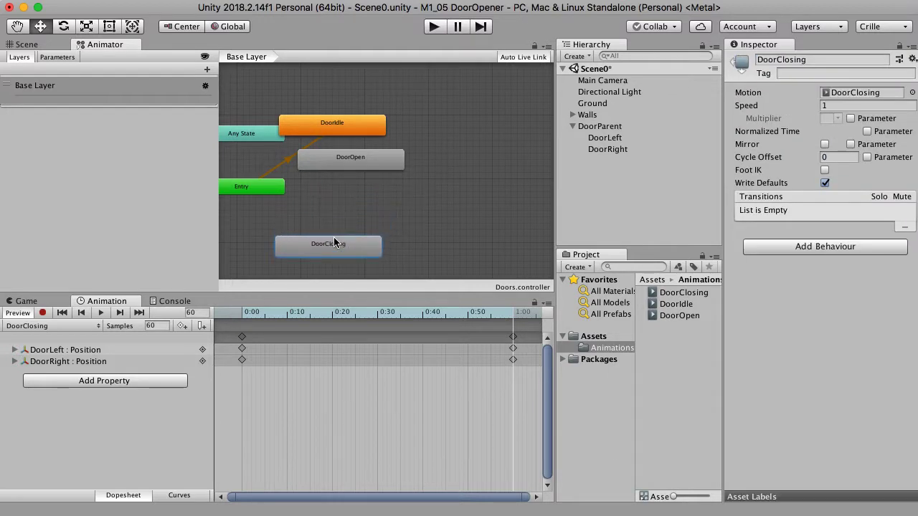
drag(351, 163, 475, 249)
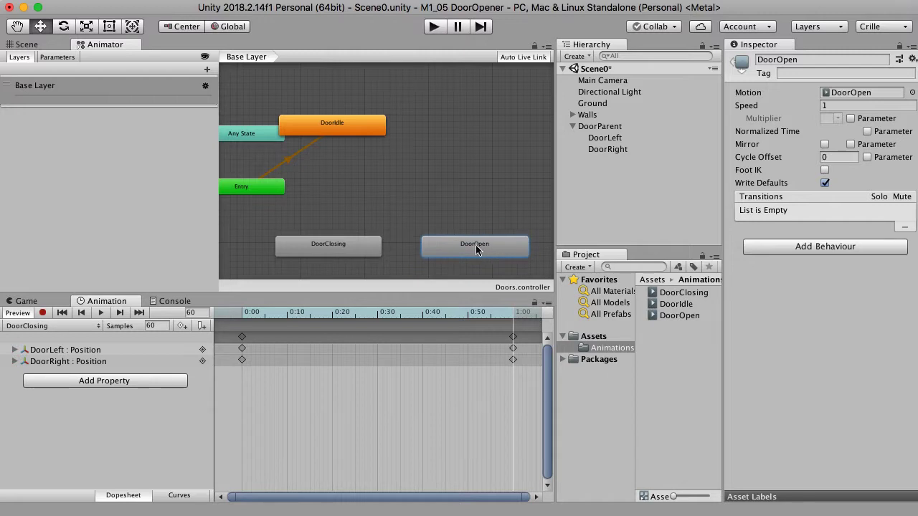
drag(362, 133, 421, 172)
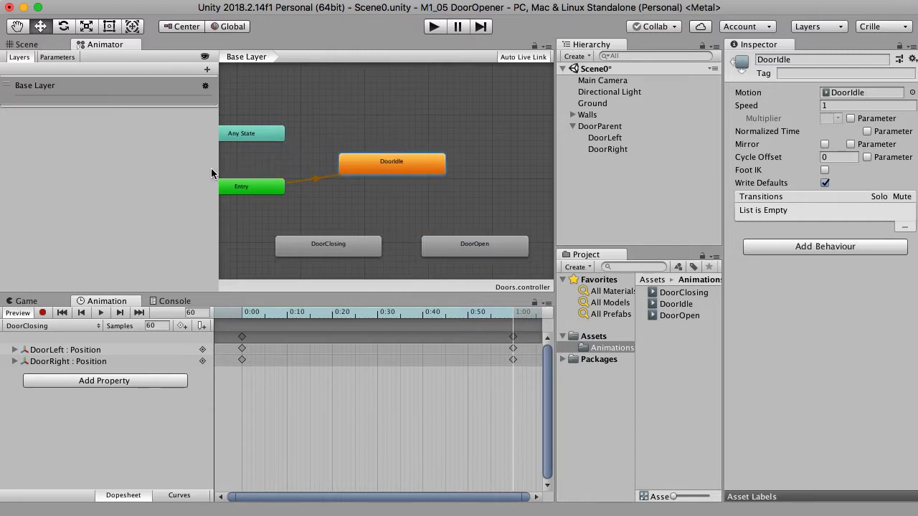
Widen the state graph area and swap the two lower states so DoorOpen sits to the left of DoorClosing beneath DoorIdle.
drag(211, 169, 31, 170)
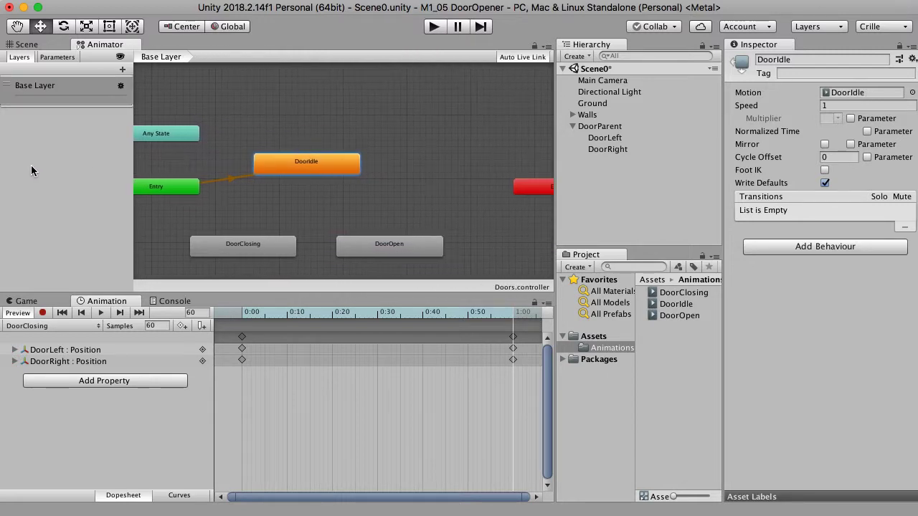
scroll(330, 182, up, 5)
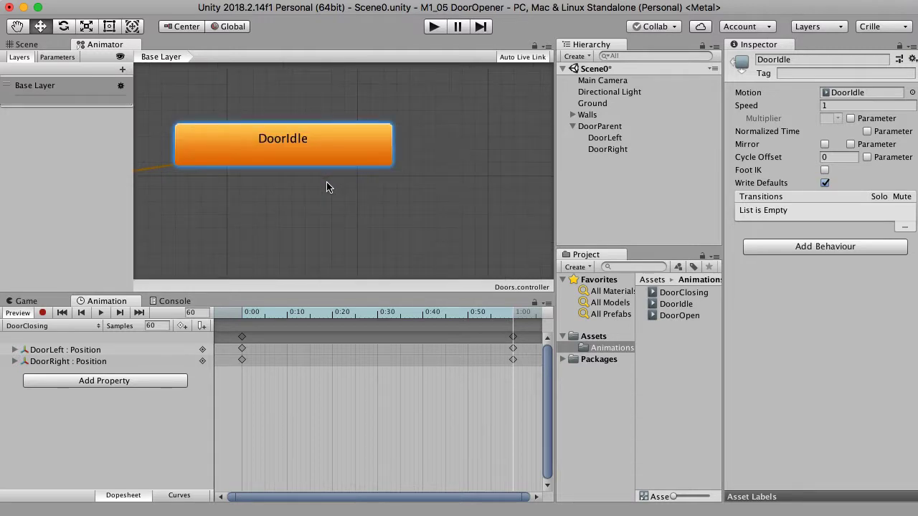
scroll(328, 186, down, 2)
middle_drag(305, 213, 350, 164)
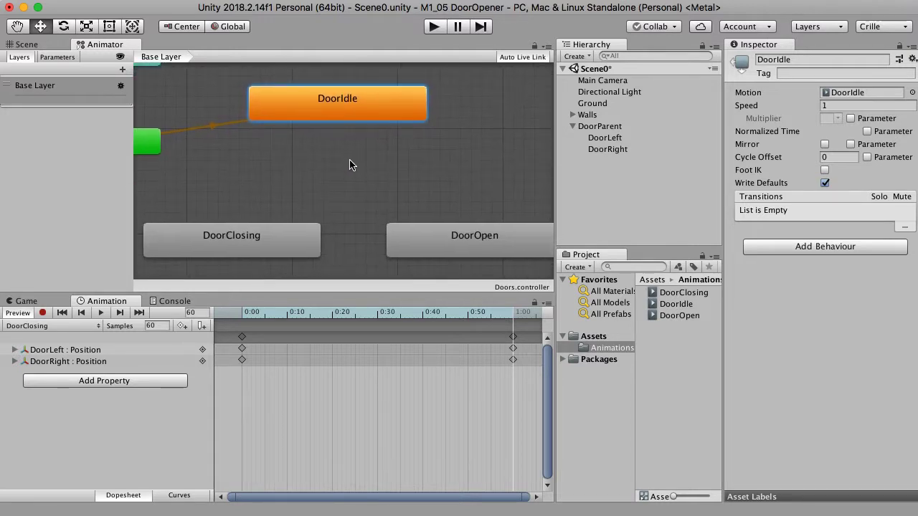
scroll(347, 167, down, 1)
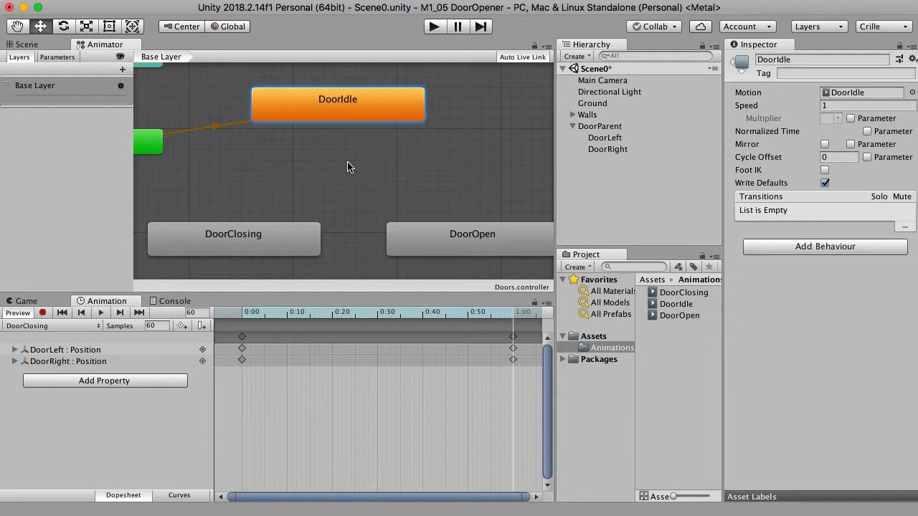
click(279, 234)
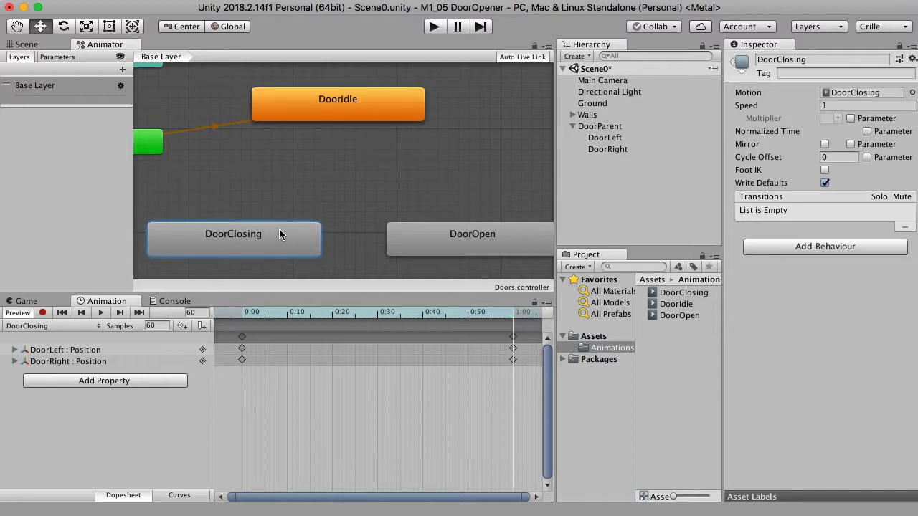
drag(279, 233, 484, 162)
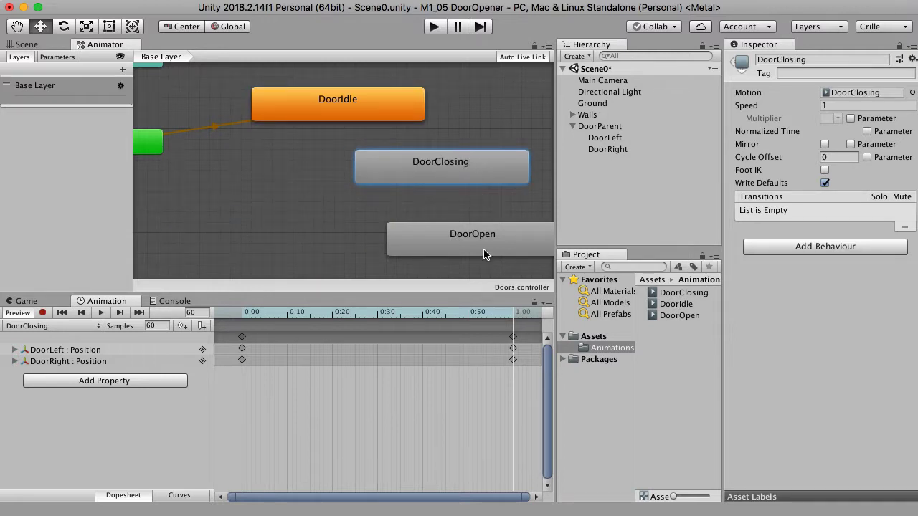
drag(484, 254, 257, 254)
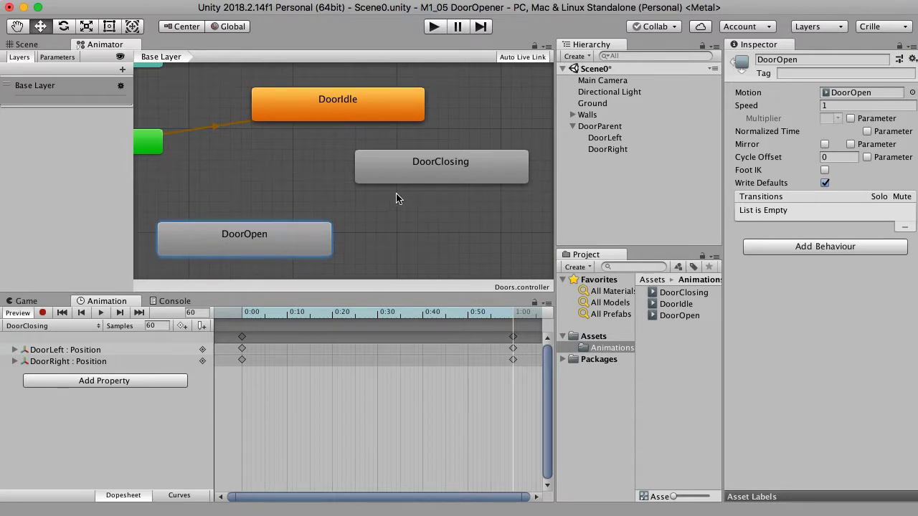
drag(396, 179, 412, 250)
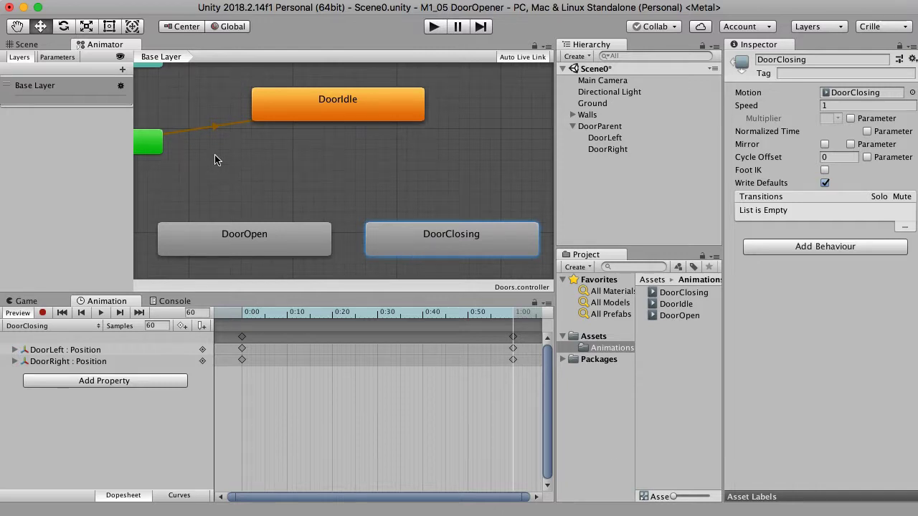
Add a trigger parameter named Open to the Doors animator controller.
click(56, 57)
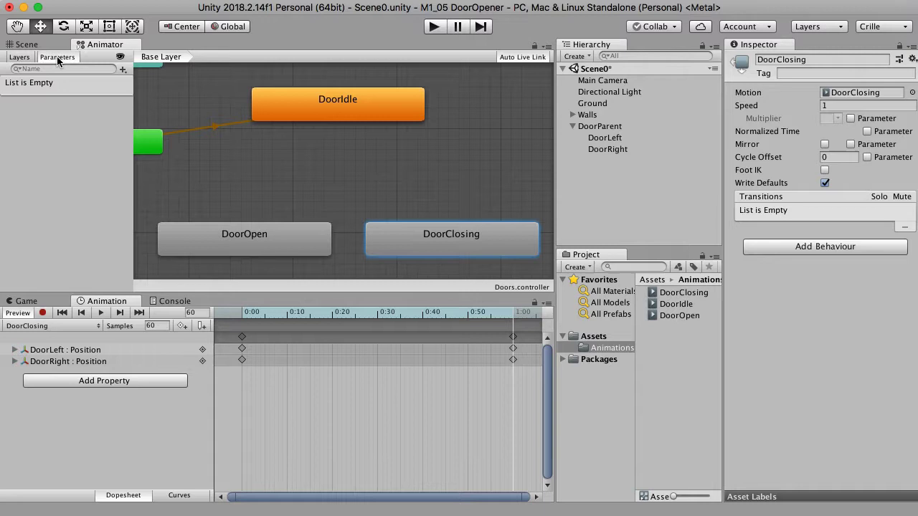
click(123, 69)
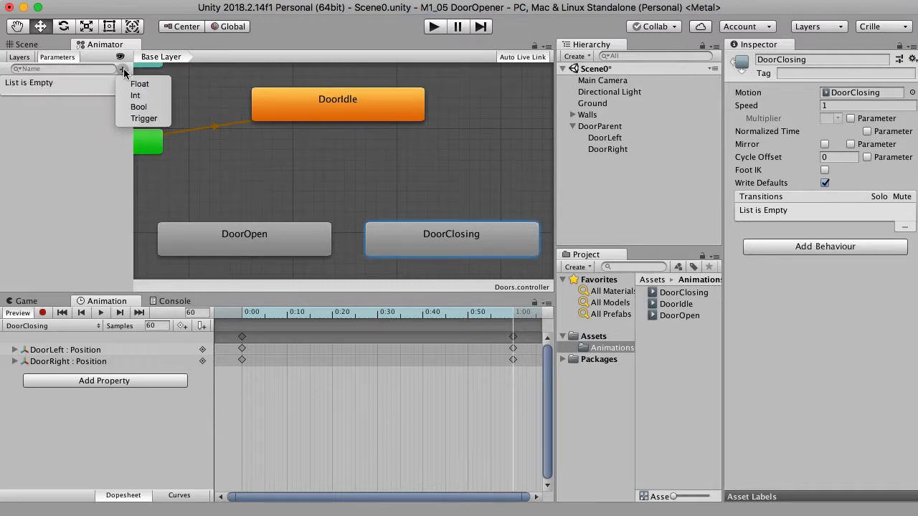
click(152, 120)
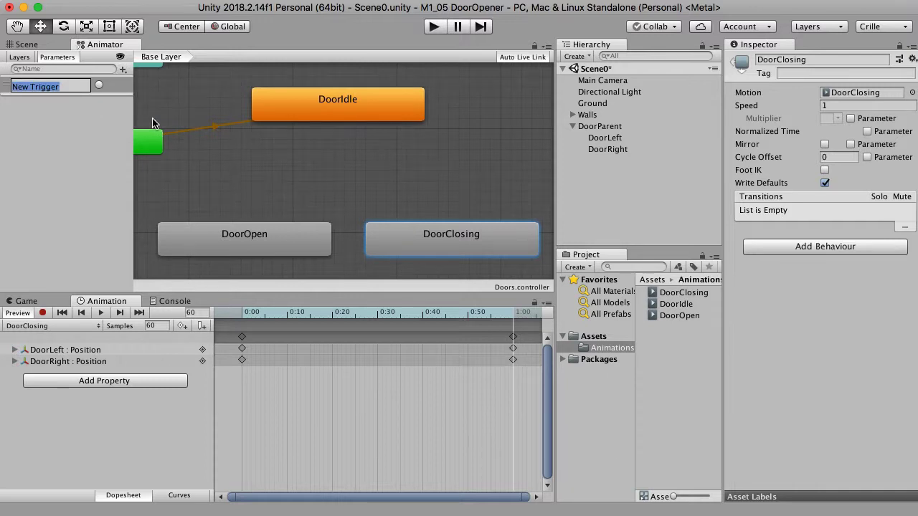
text(Open)
key(Return)
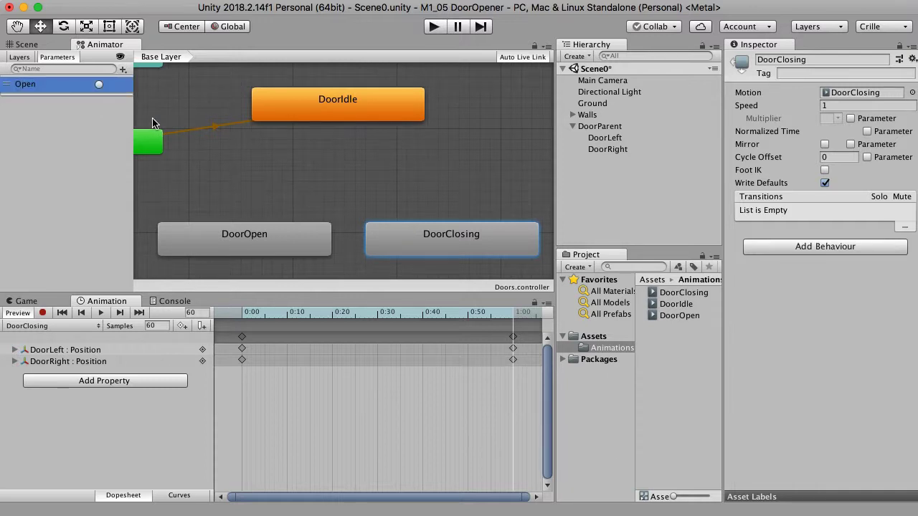
Add a second trigger parameter named Close to the Doors animator controller.
click(123, 70)
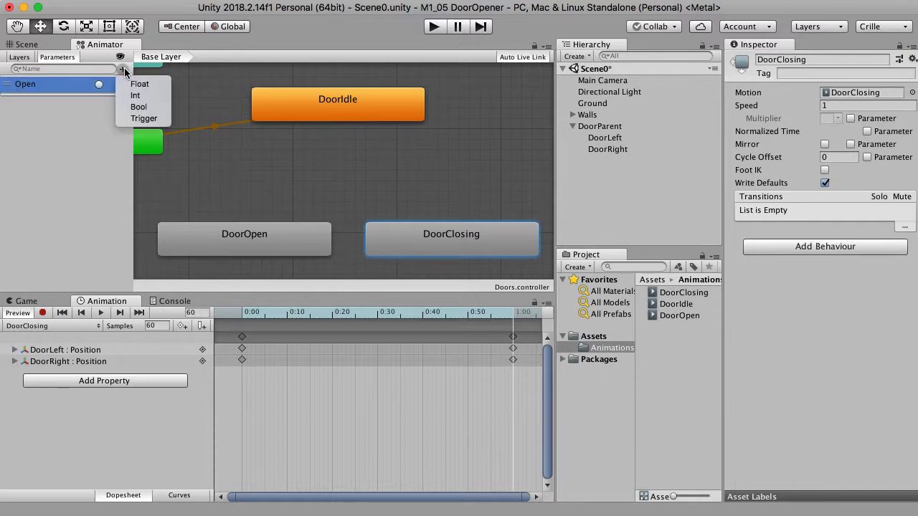
click(150, 117)
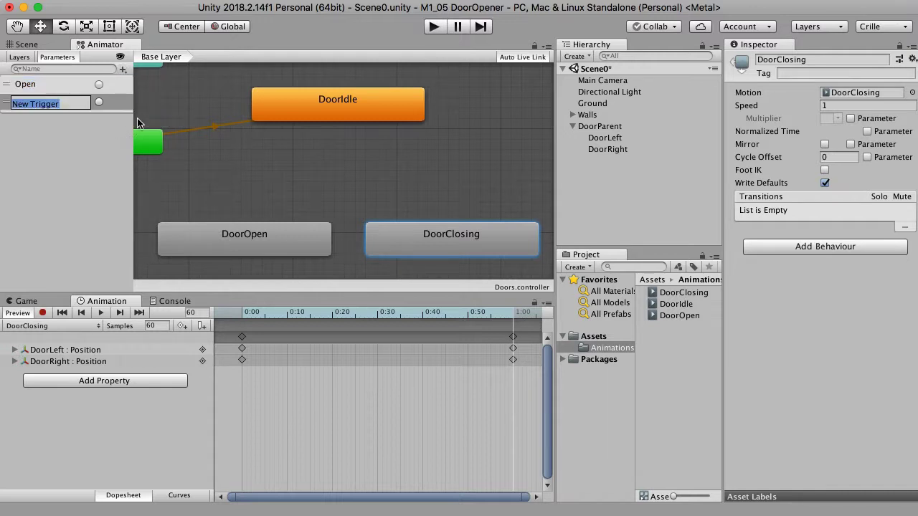
text(Close)
key(Return)
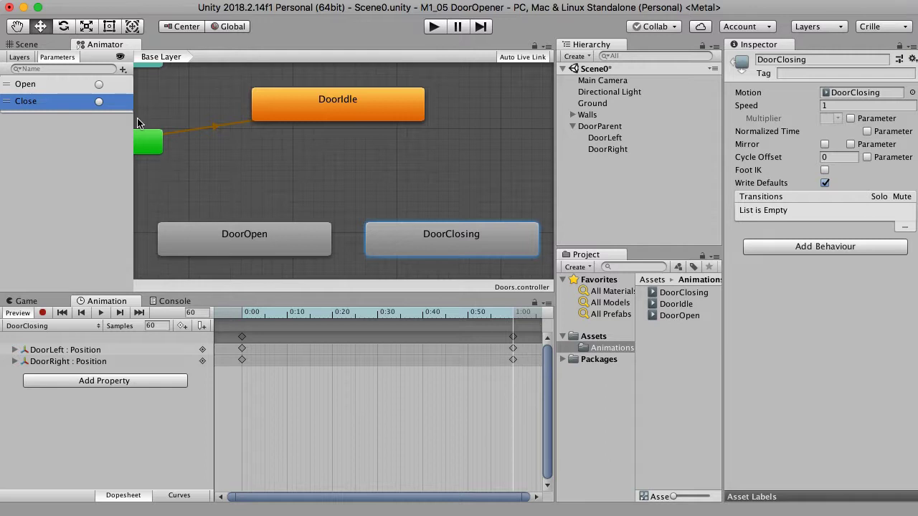
Create a transition from DoorIdle to DoorOpen and give it the Open trigger as its condition.
click(360, 109)
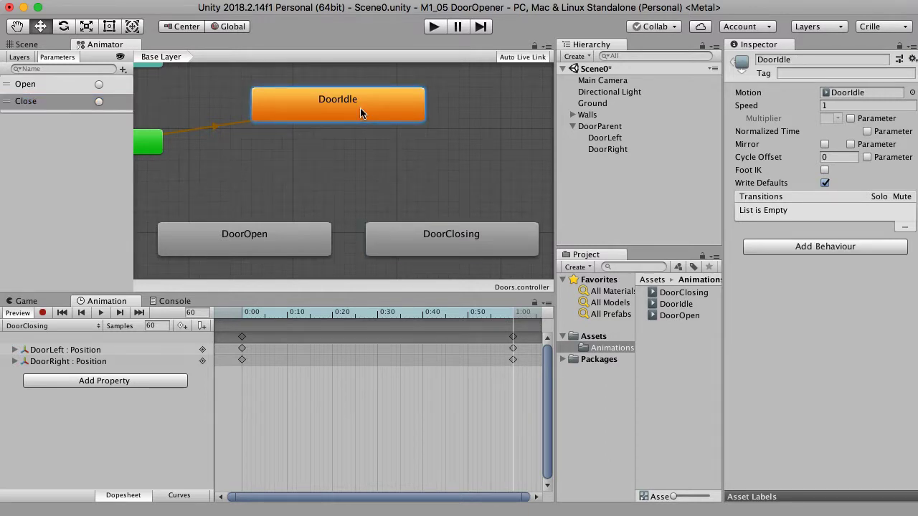
right_click(360, 108)
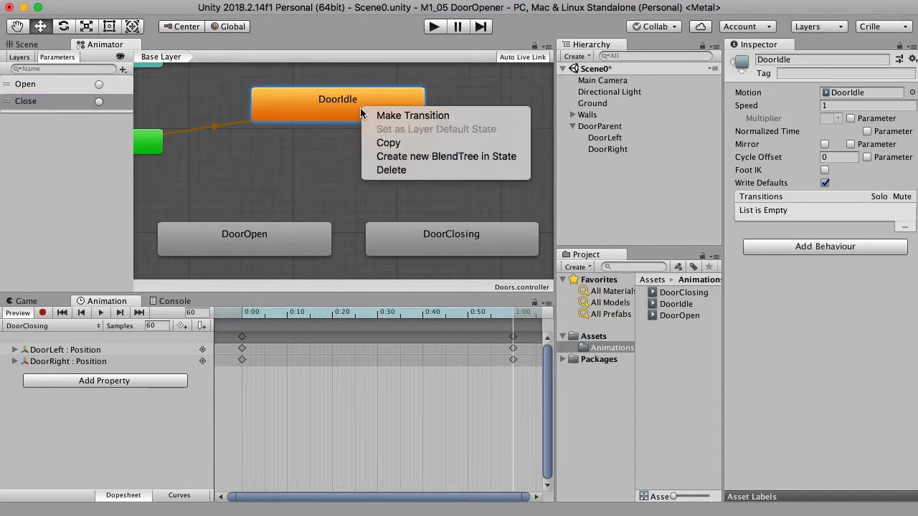
click(414, 116)
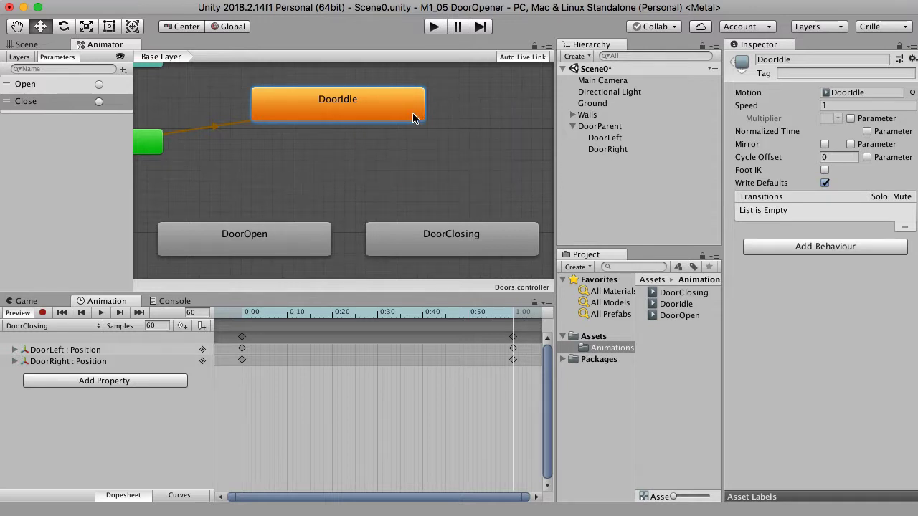
click(250, 238)
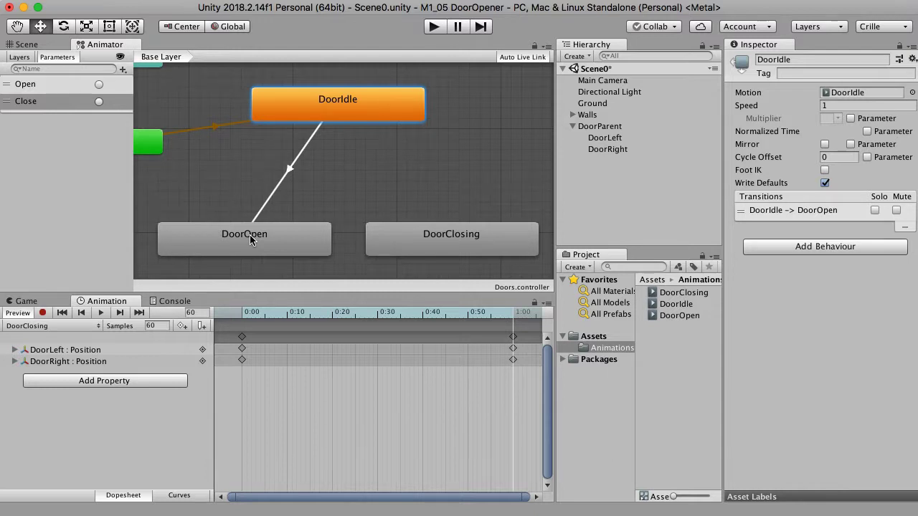
click(290, 171)
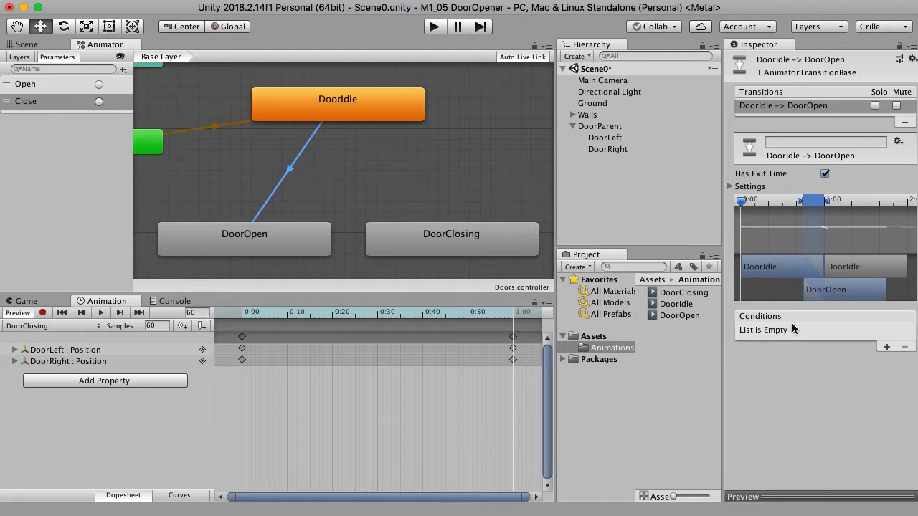
click(887, 347)
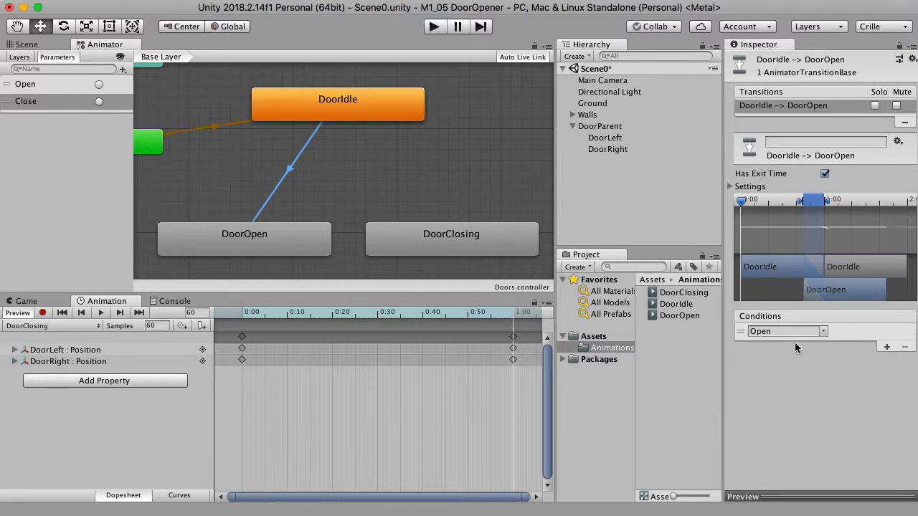
Create a transition from DoorOpen to DoorClosing and give it the Close trigger as its condition.
click(292, 252)
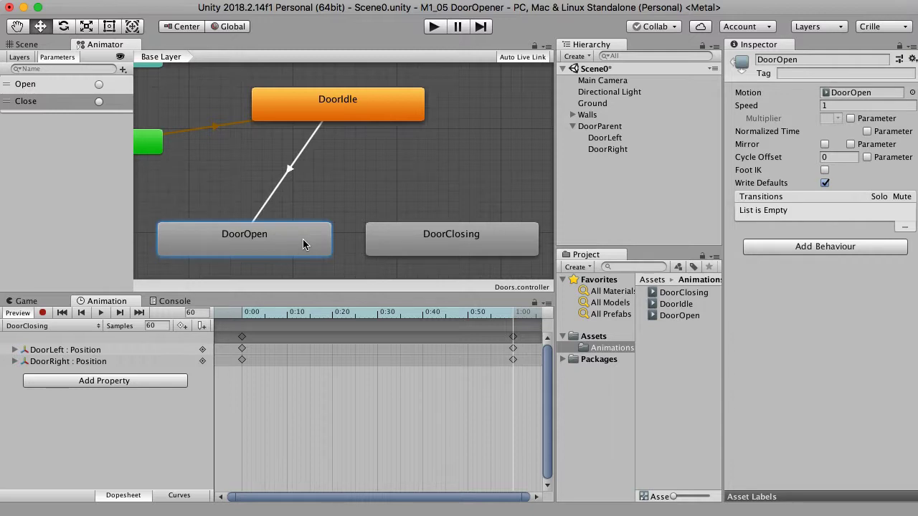
right_click(303, 245)
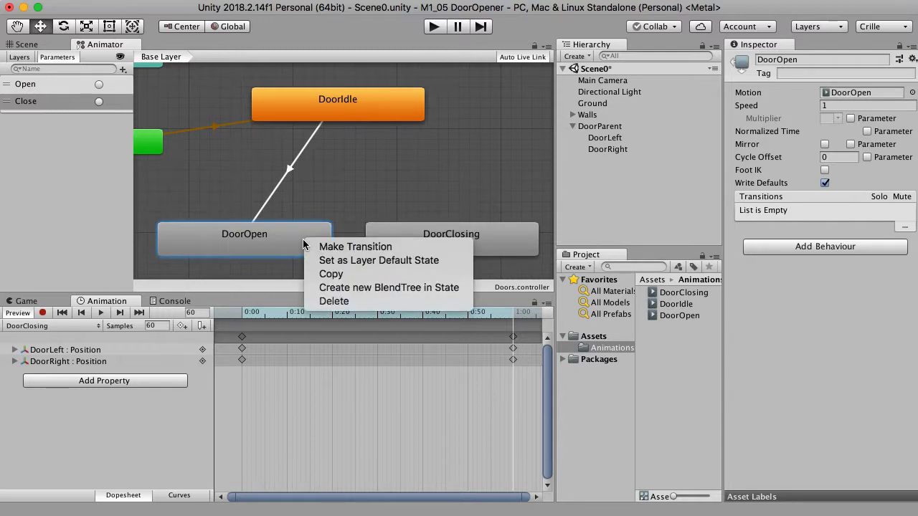
click(339, 248)
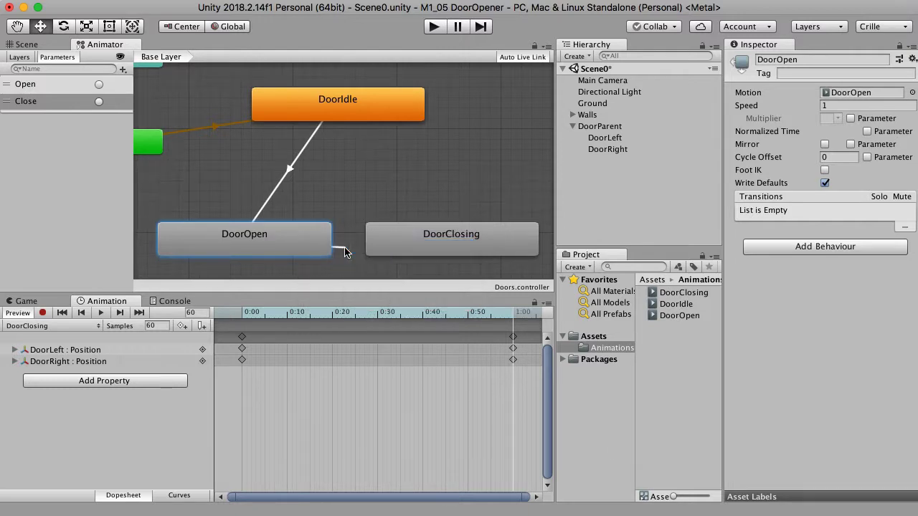
click(431, 245)
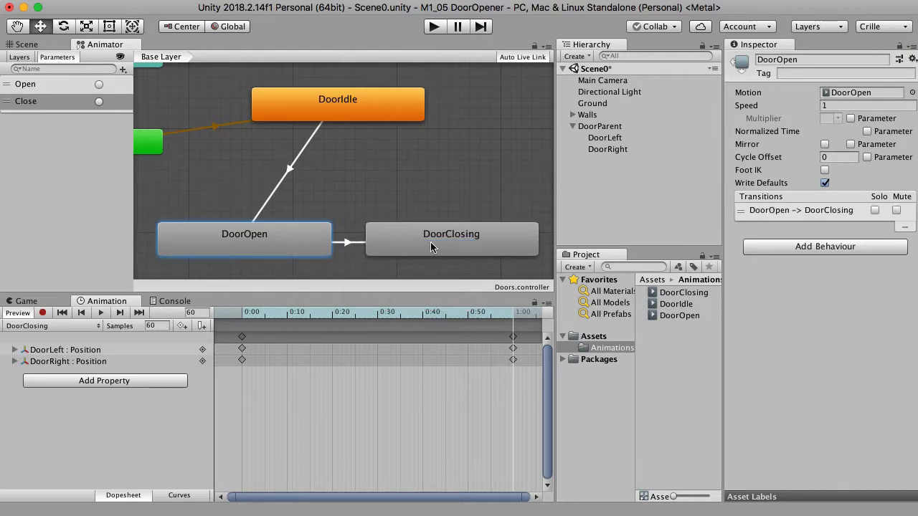
click(348, 243)
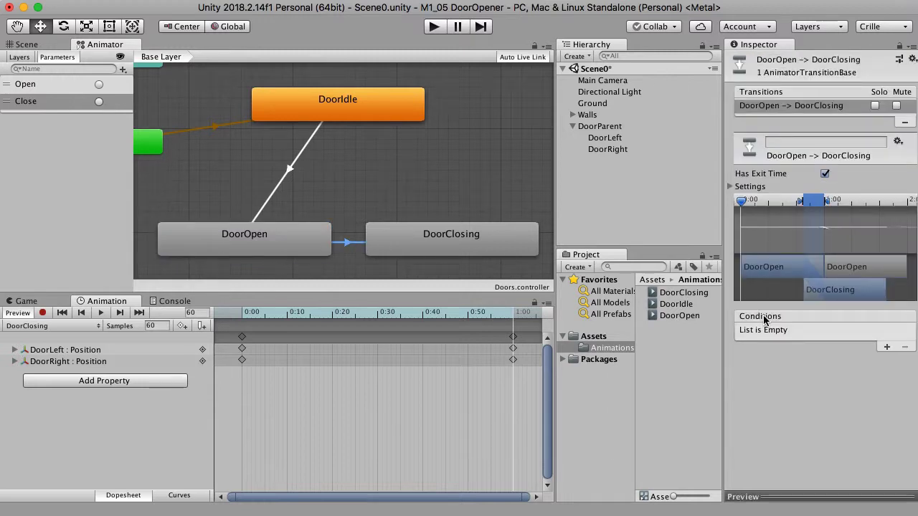
click(889, 348)
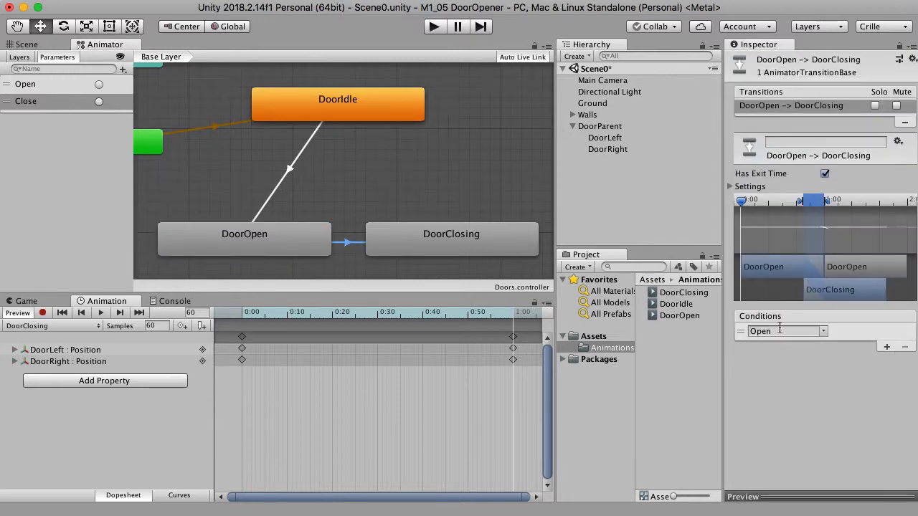
click(818, 335)
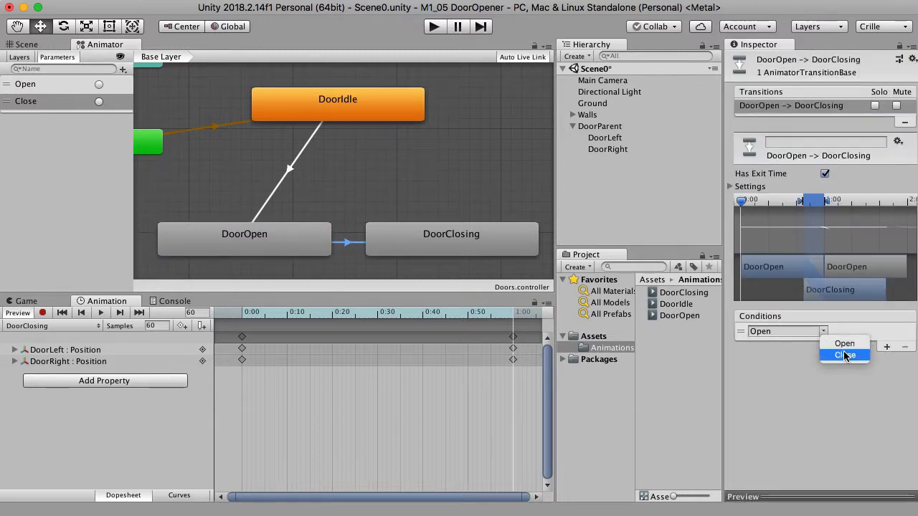
click(845, 355)
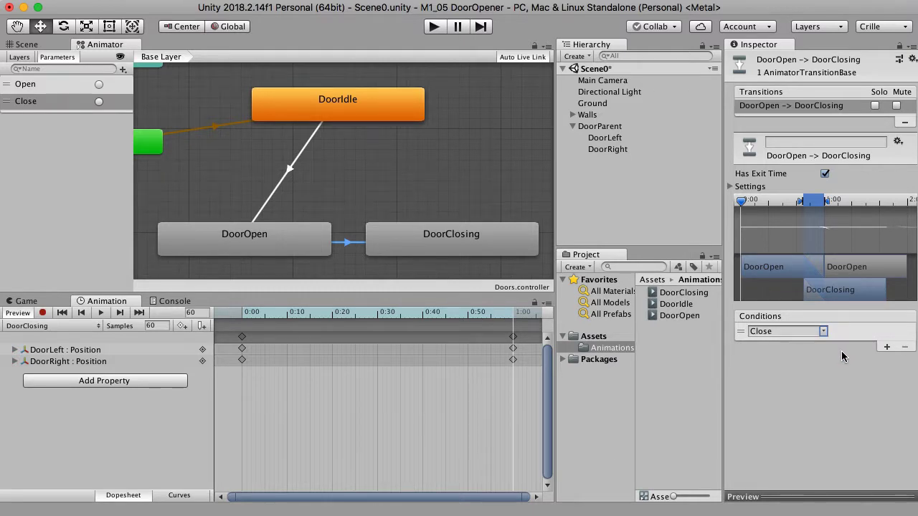
Create a transition from DoorClosing back to DoorIdle without any condition and select it.
right_click(485, 241)
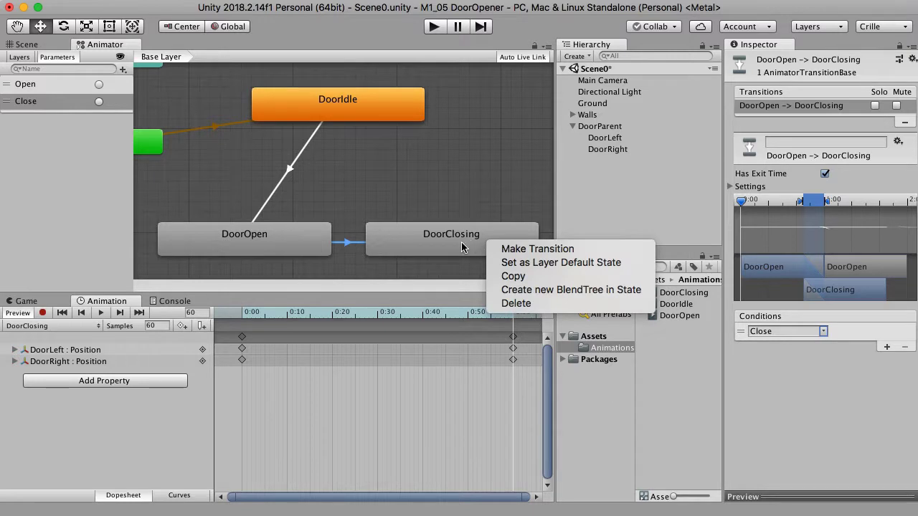
click(461, 247)
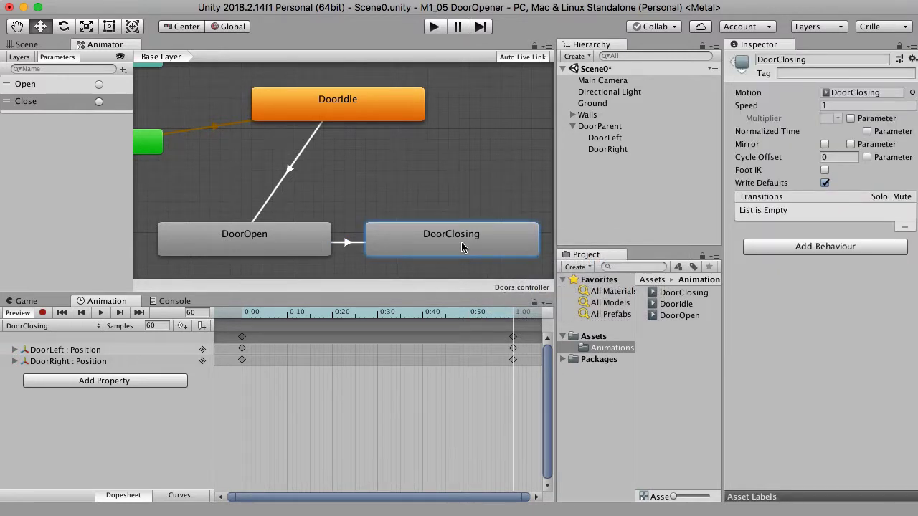
right_click(462, 247)
click(505, 251)
click(356, 104)
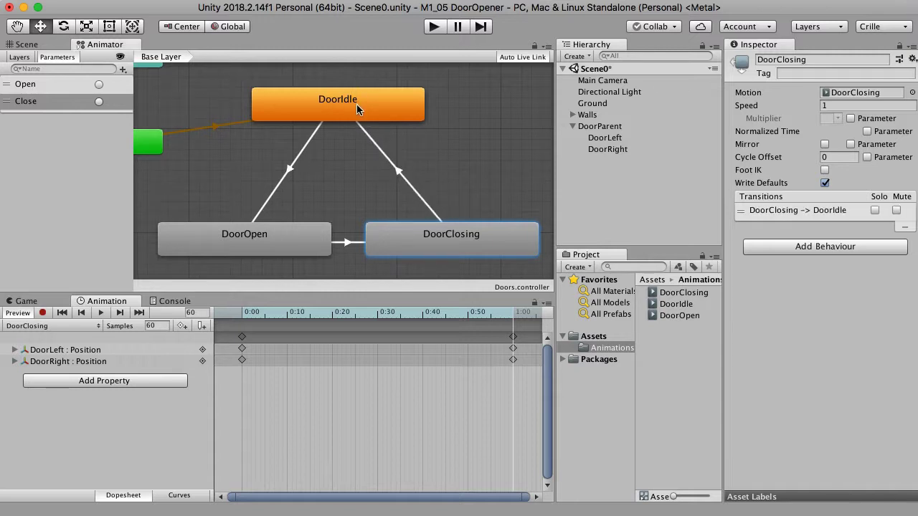
click(399, 175)
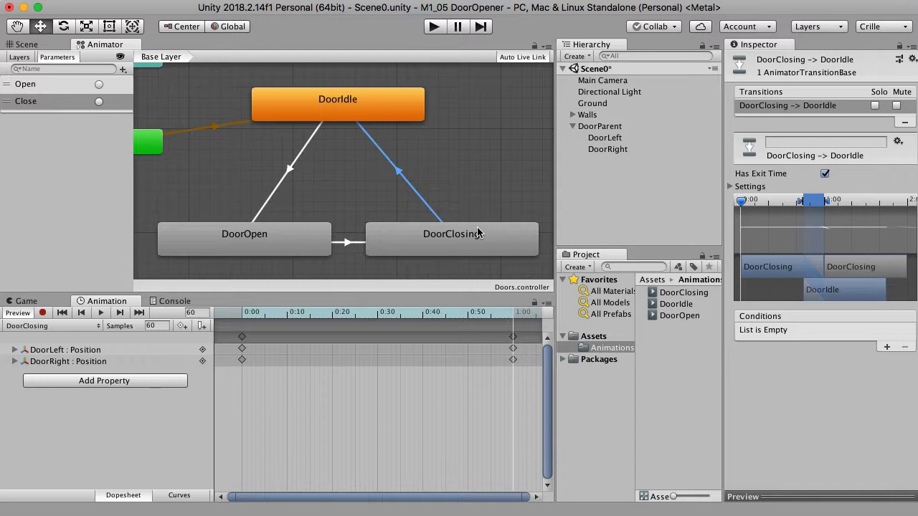
click(291, 242)
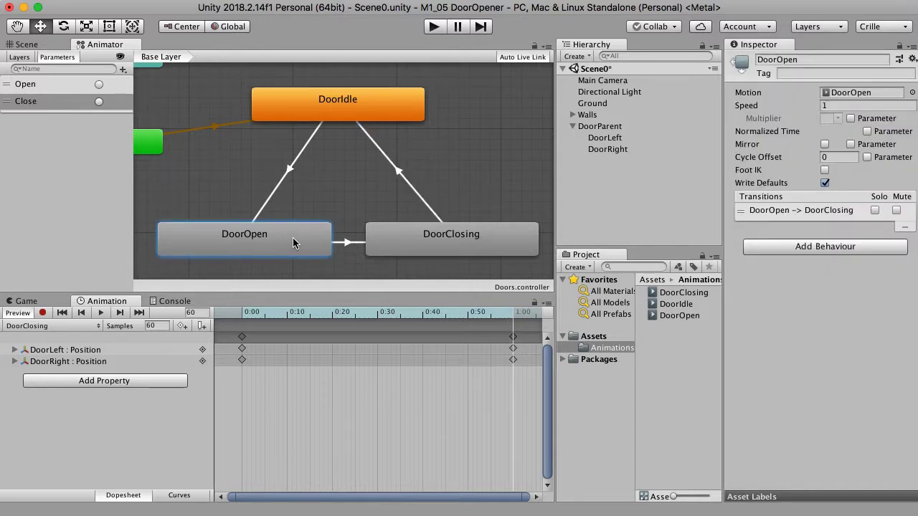
click(486, 241)
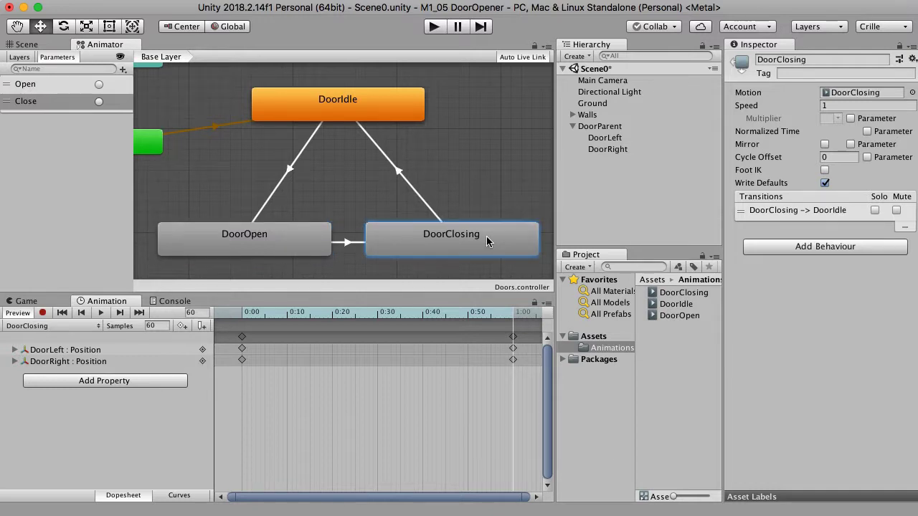
click(384, 107)
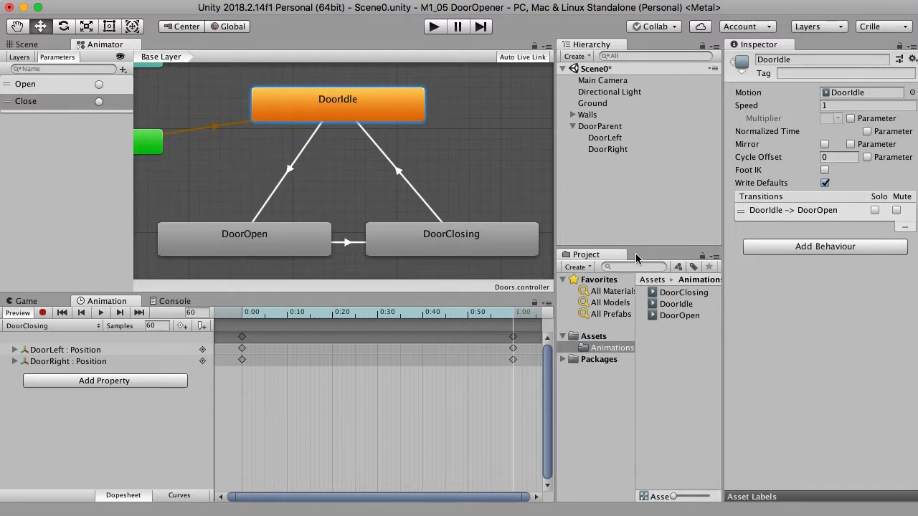
click(619, 349)
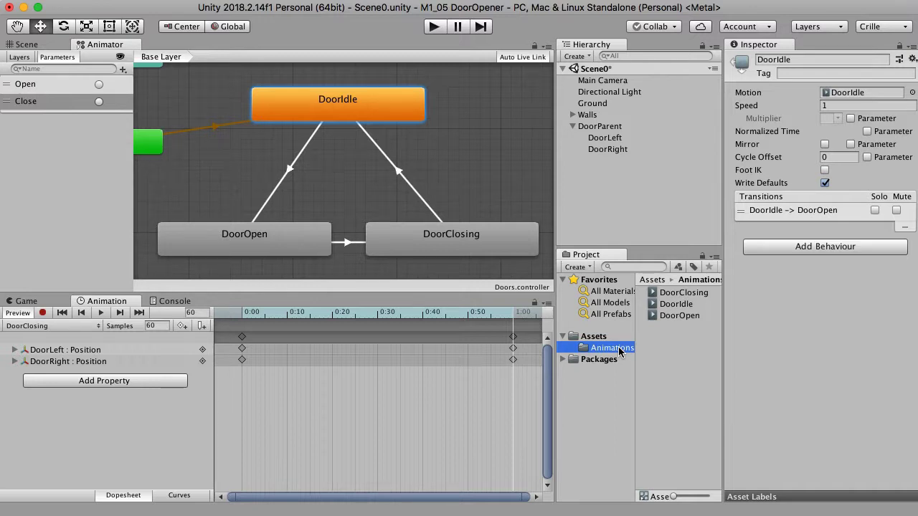
Return to the scene view and add a Box Collider component to DoorParent.
click(29, 44)
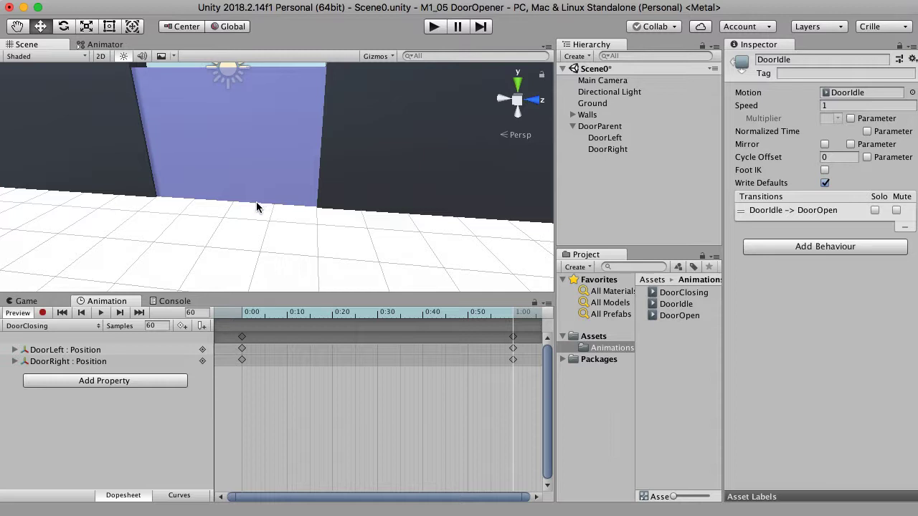
scroll(313, 205, down, 5)
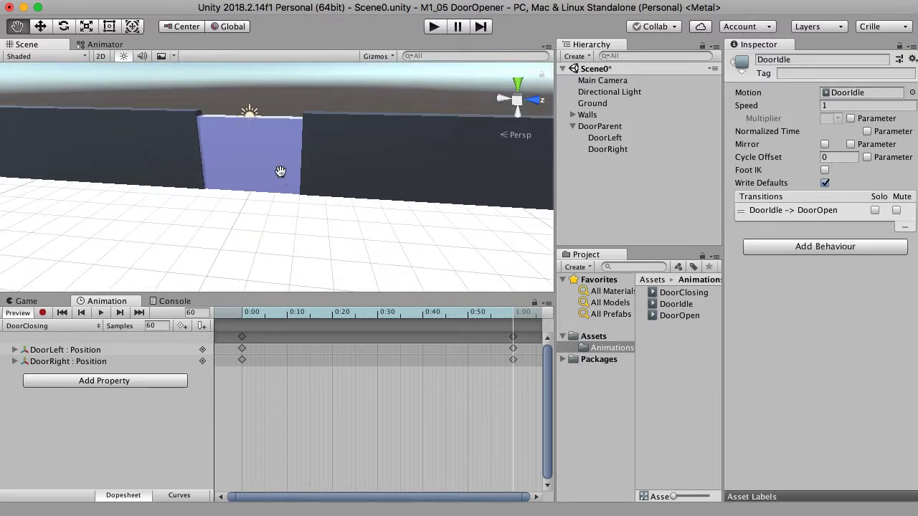
scroll(287, 186, down, 5)
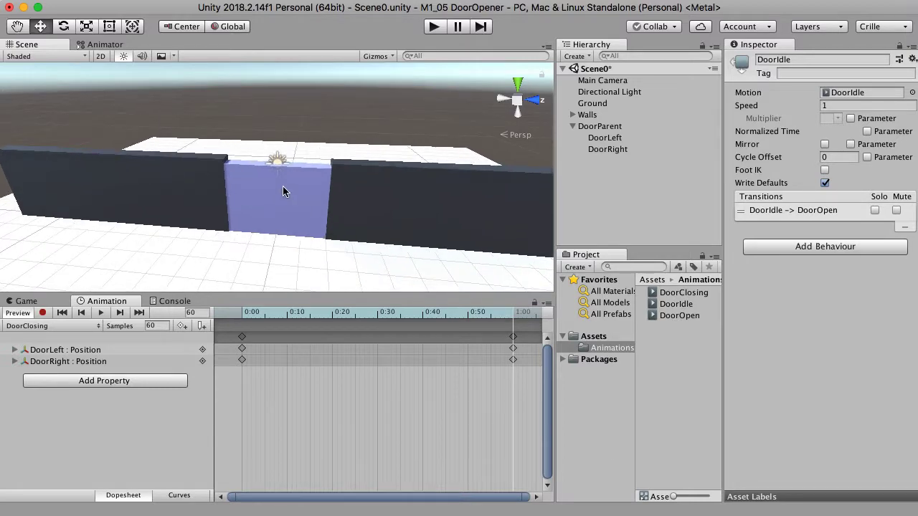
right_drag(282, 185, 309, 232)
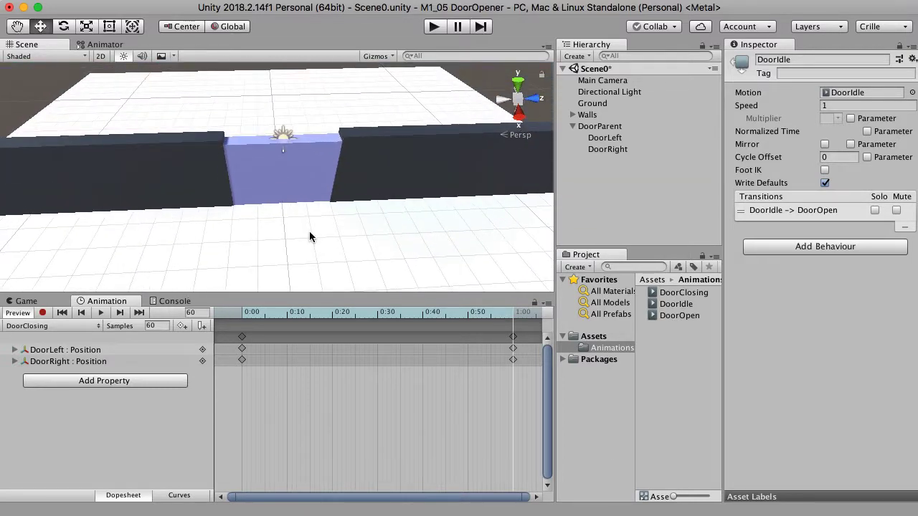
click(617, 127)
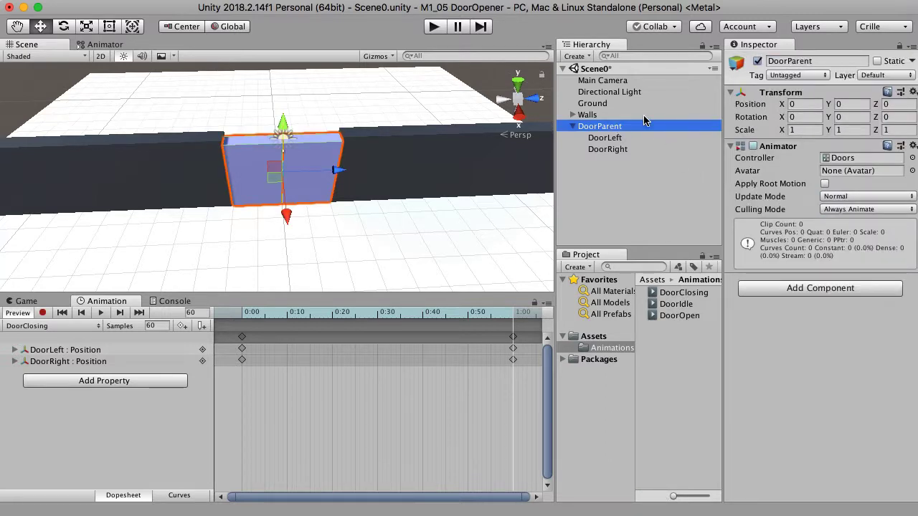
click(845, 287)
text(box)
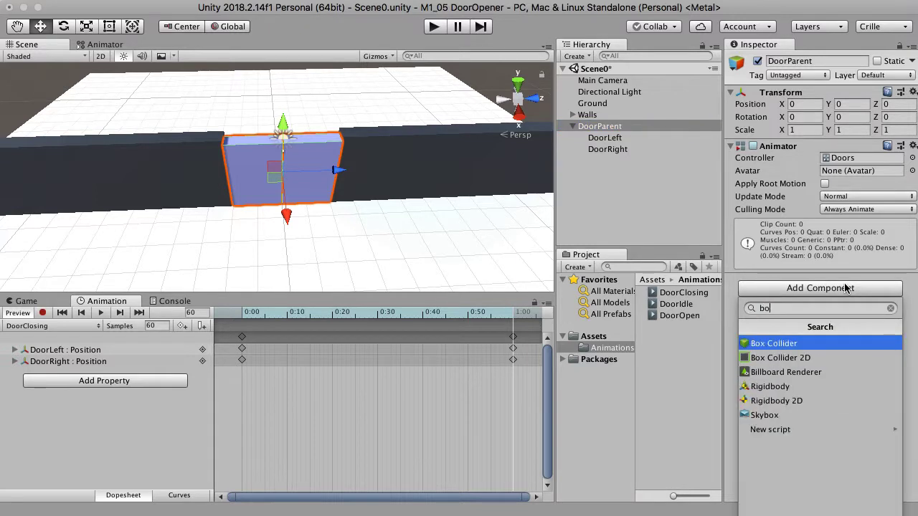
click(794, 345)
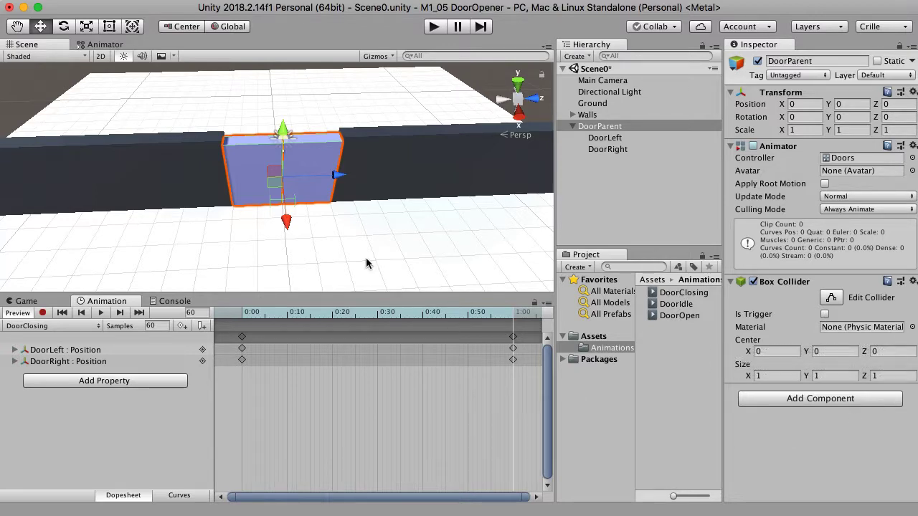
Set the size of DoorParent's box collider to 5 in X and 7 in Z.
scroll(358, 231, up, 5)
scroll(312, 228, up, 2)
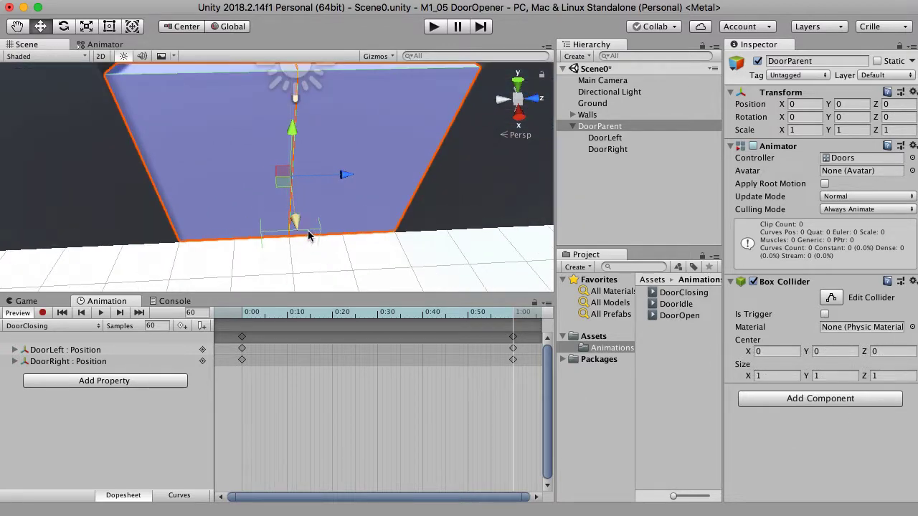
scroll(352, 247, down, 8)
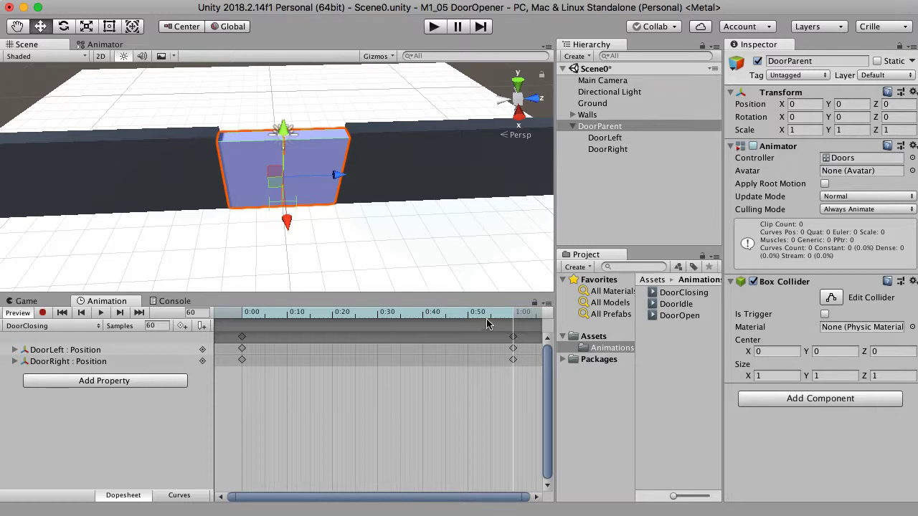
click(775, 373)
text(1.5)
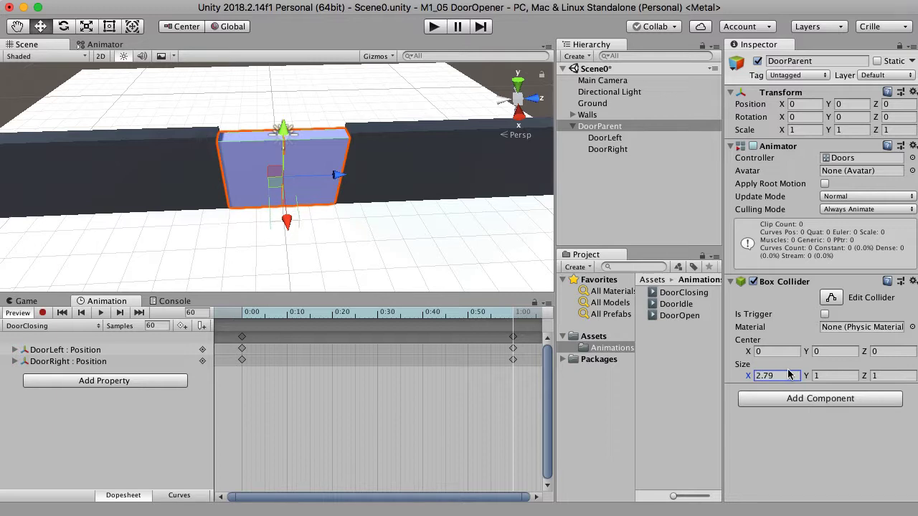
drag(766, 374, 730, 376)
text(5)
key(Tab)
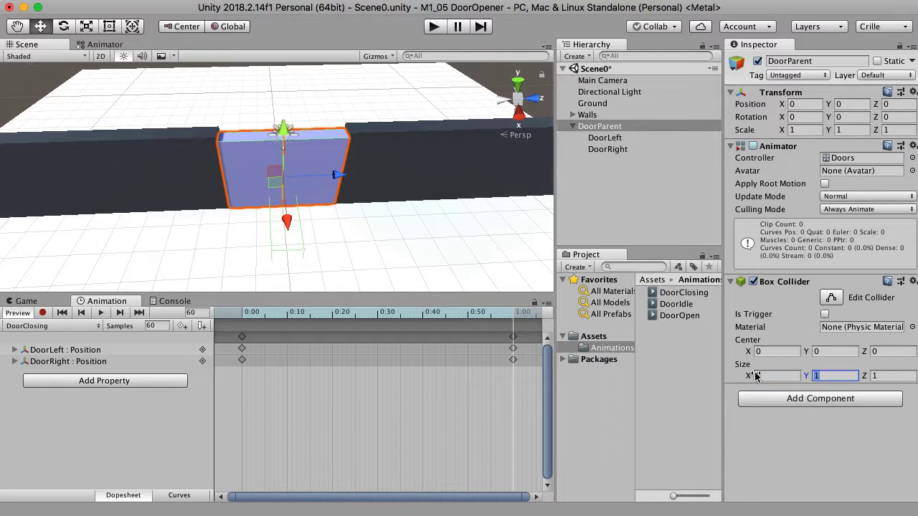
key(Tab)
text(7)
key(Return)
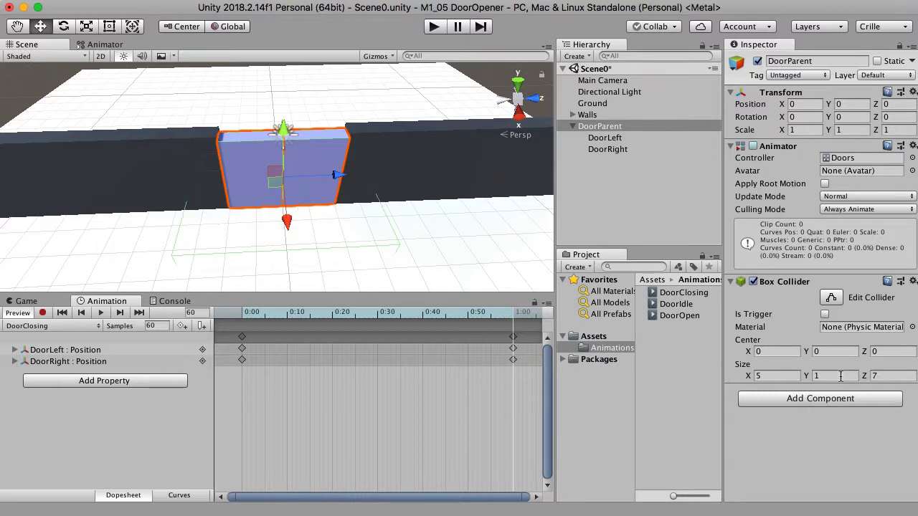
Extend DoorParent's box collider on both sides of the doors to an X size of 9.27, keeping DoorParent selected.
alt+drag(465, 204, 318, 206)
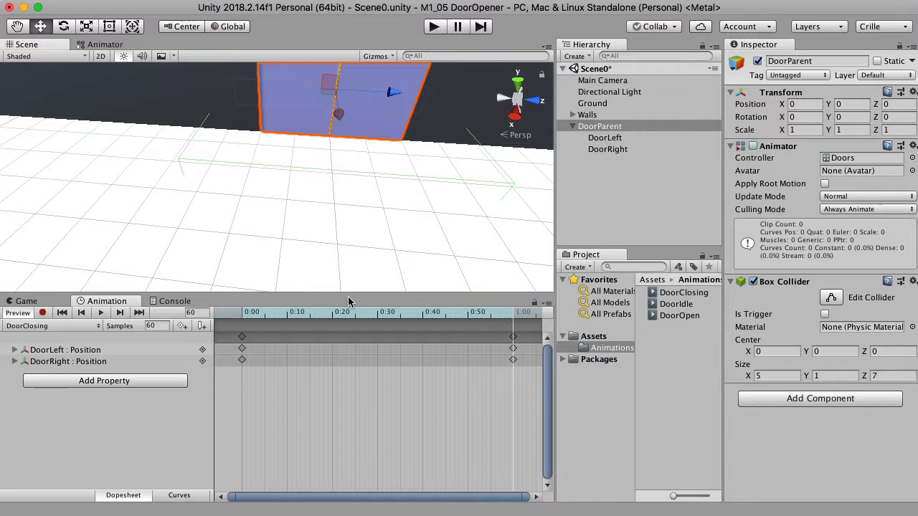
click(593, 336)
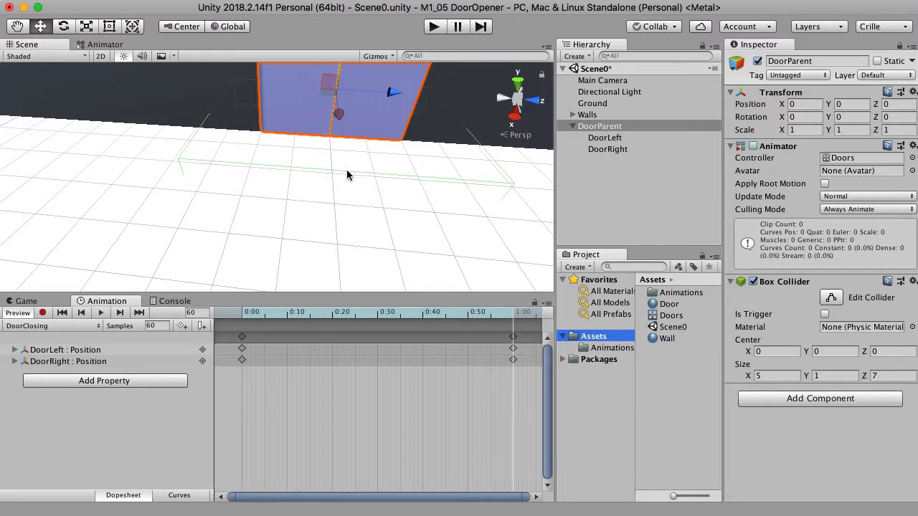
right_drag(348, 174, 261, 199)
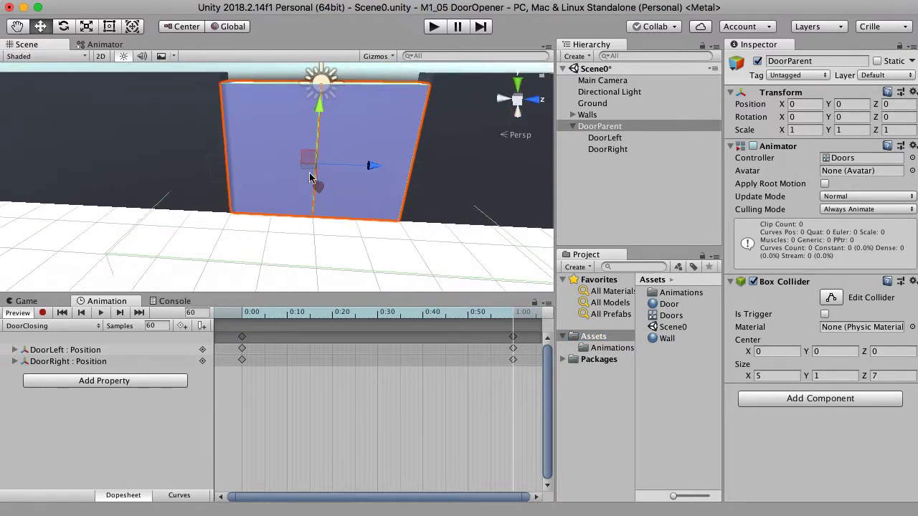
click(517, 84)
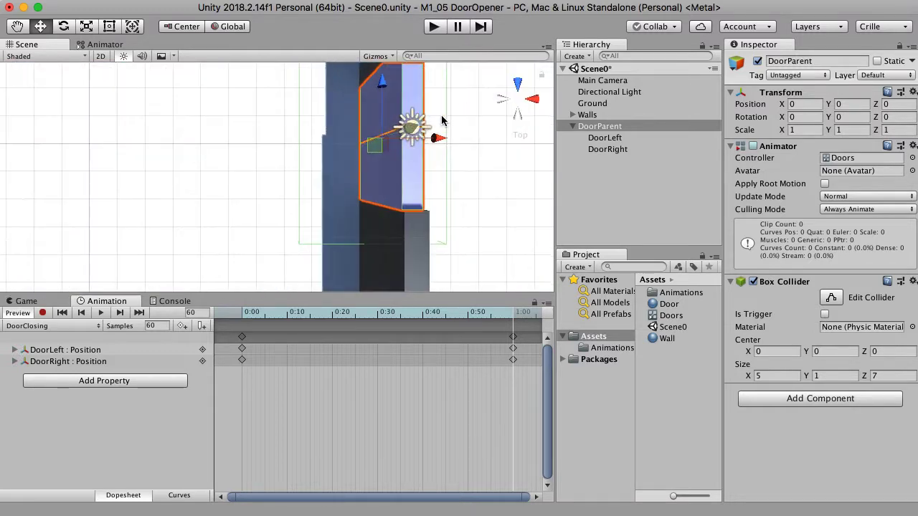
scroll(379, 172, down, 3)
scroll(355, 184, down, 2)
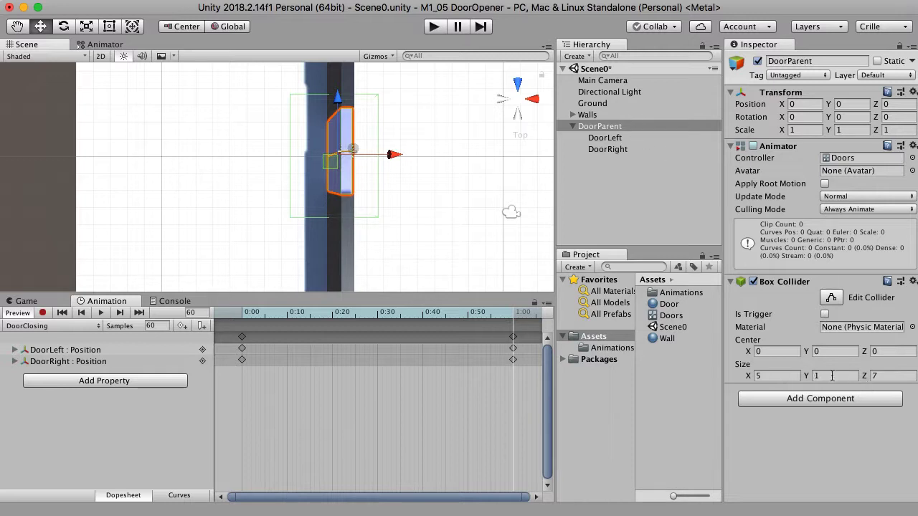
drag(746, 381, 852, 373)
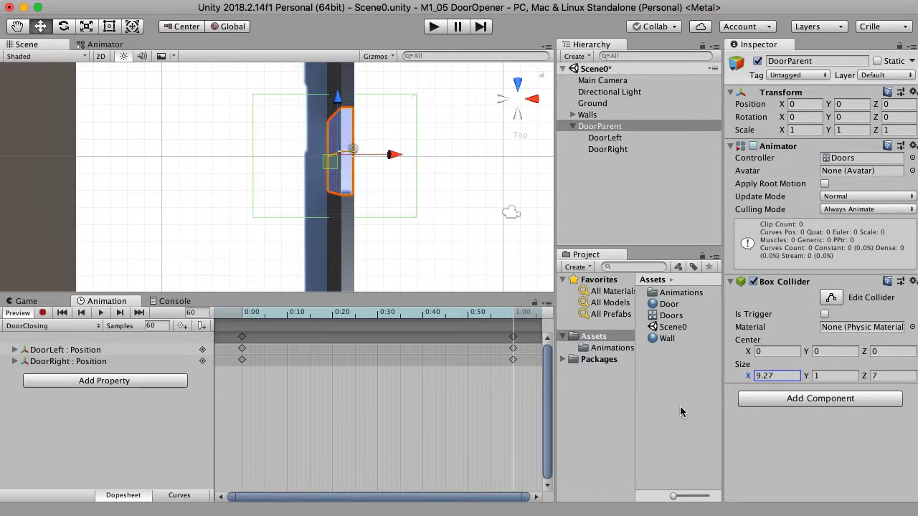
click(626, 129)
click(626, 129)
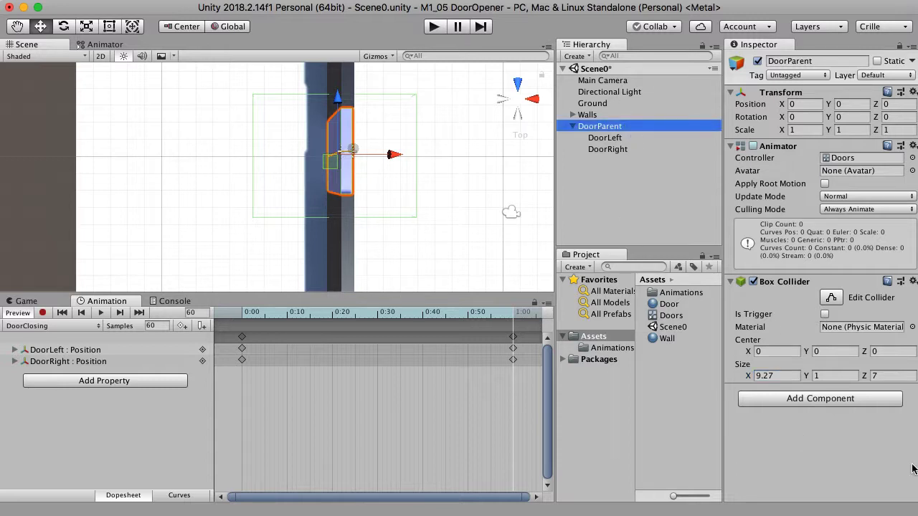
Create a new script component named DoorController on DoorParent.
click(835, 400)
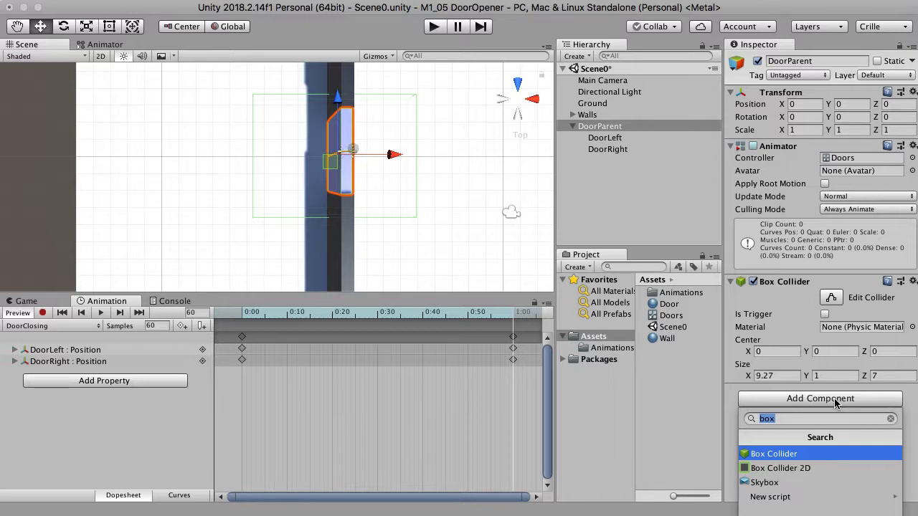
text(Door)
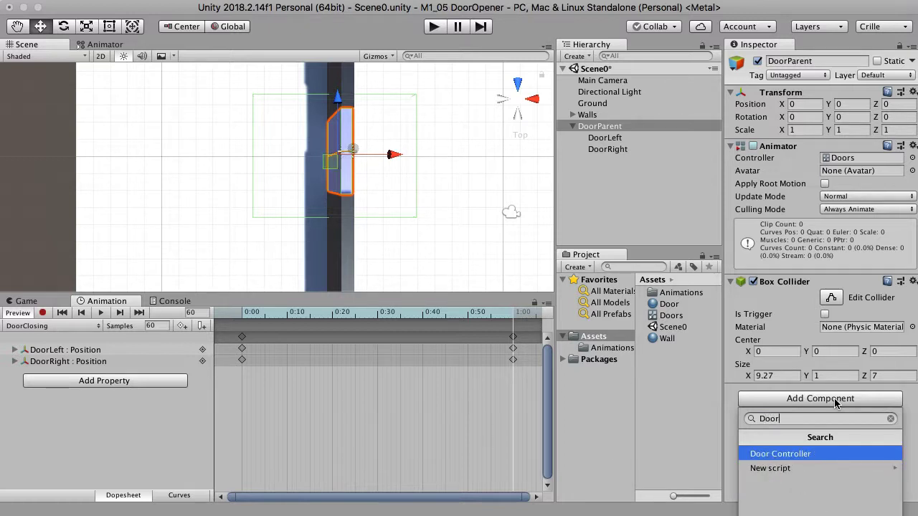
text(Controller)
key(Return)
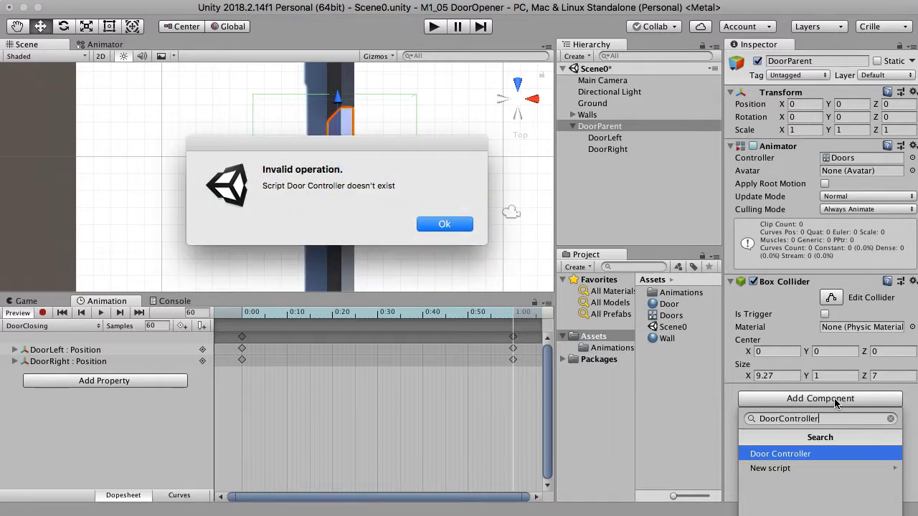
click(442, 226)
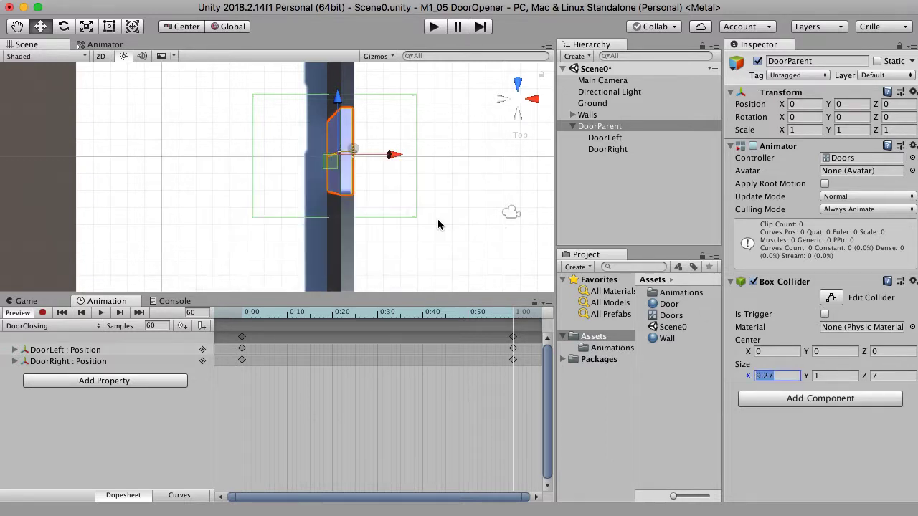
click(835, 400)
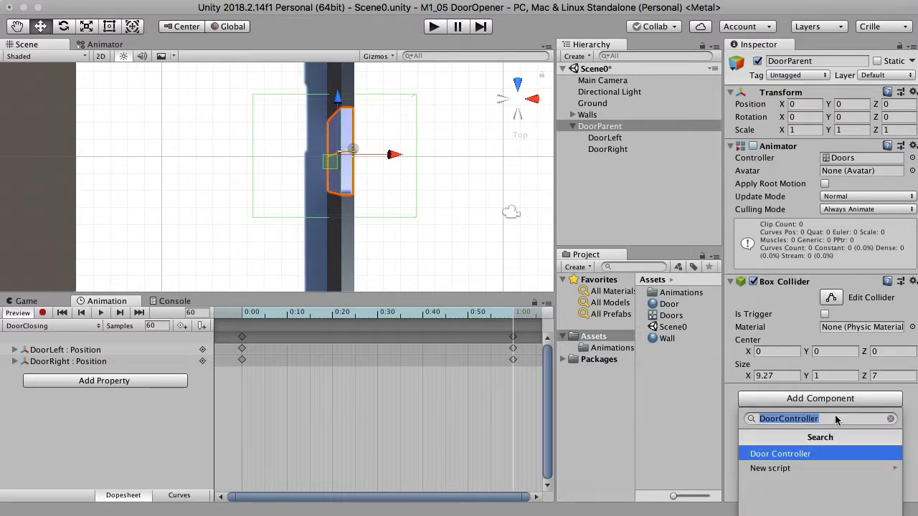
click(781, 467)
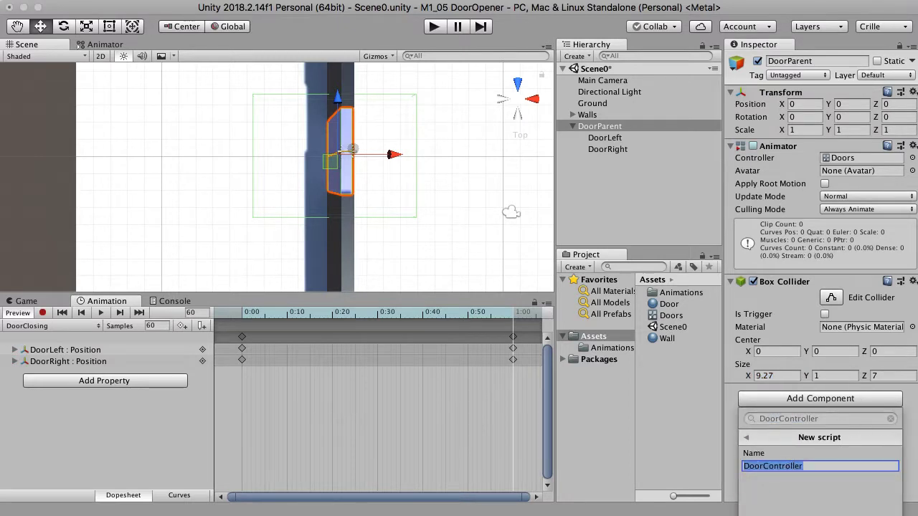
key(Return)
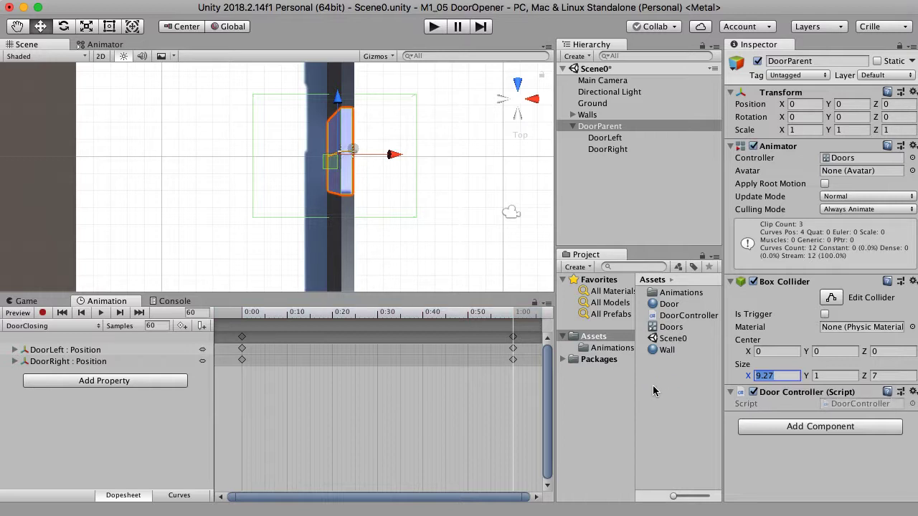
Create a folder named Scripts in the project's Assets folder.
right_click(672, 403)
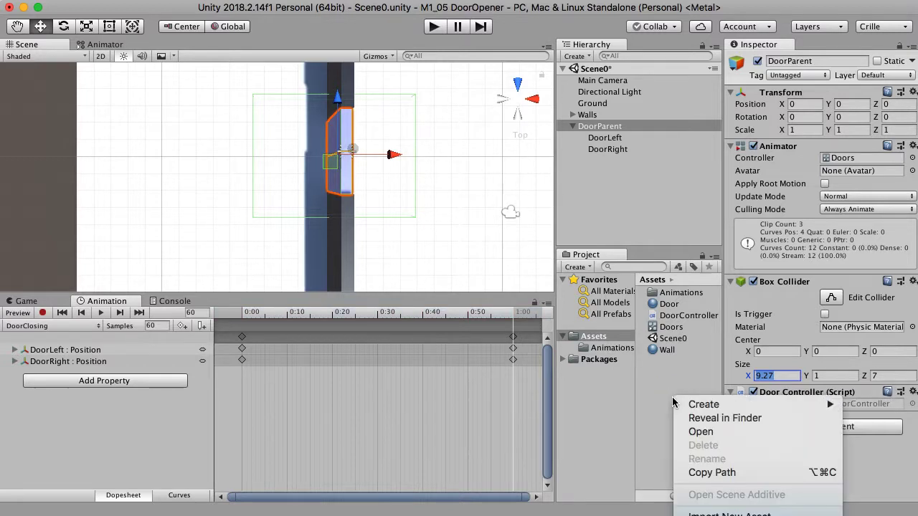
mouse_move(717, 404)
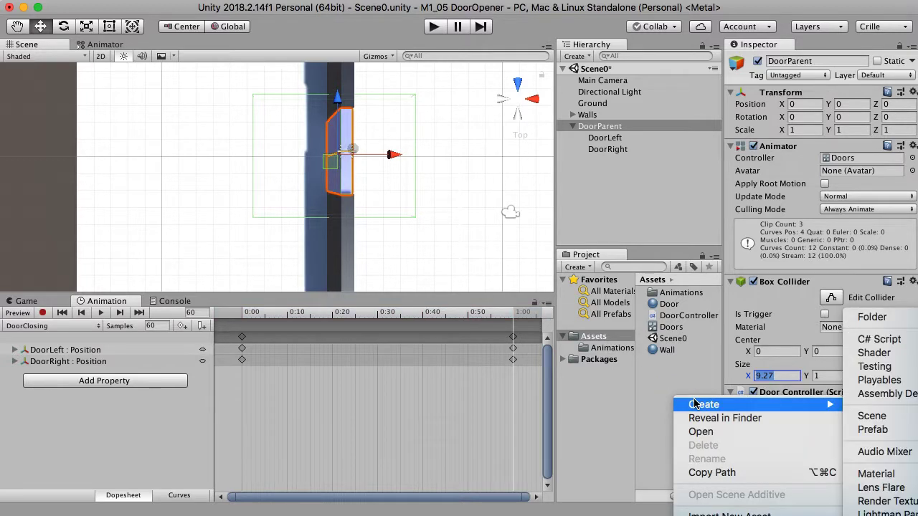
click(872, 317)
text(S)
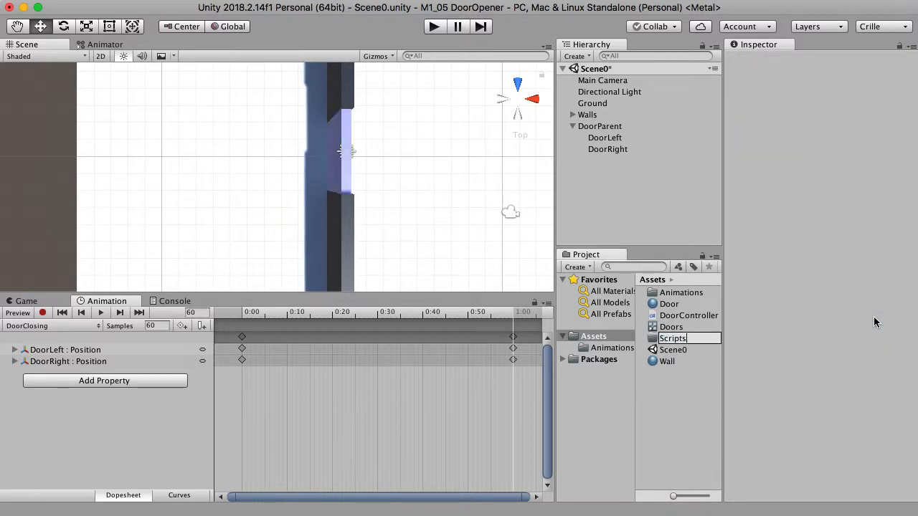
text(cripts)
key(Return)
Move the DoorController script into the Scripts folder and show that folder's contents.
click(700, 318)
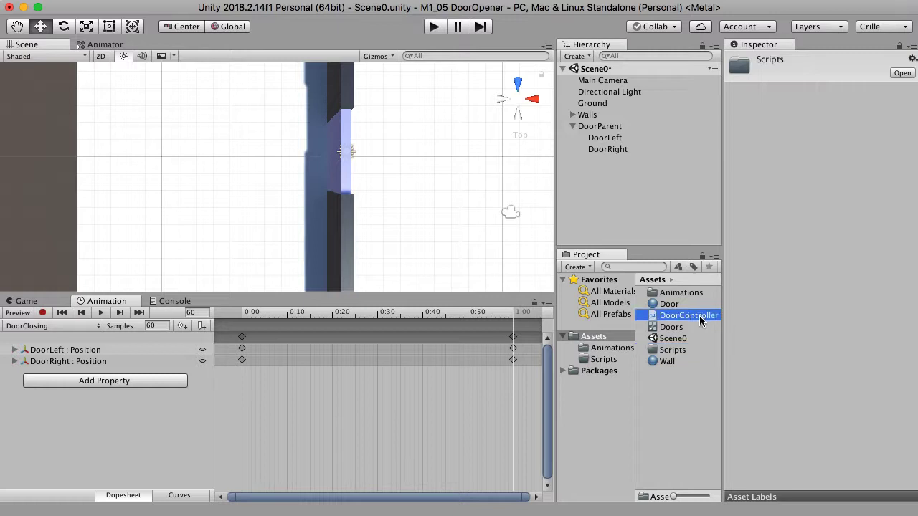
drag(700, 319, 677, 355)
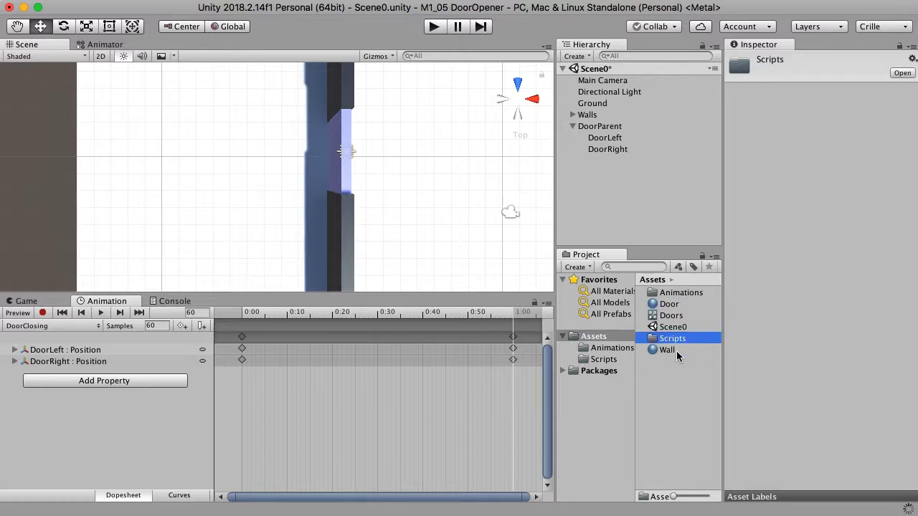
click(603, 360)
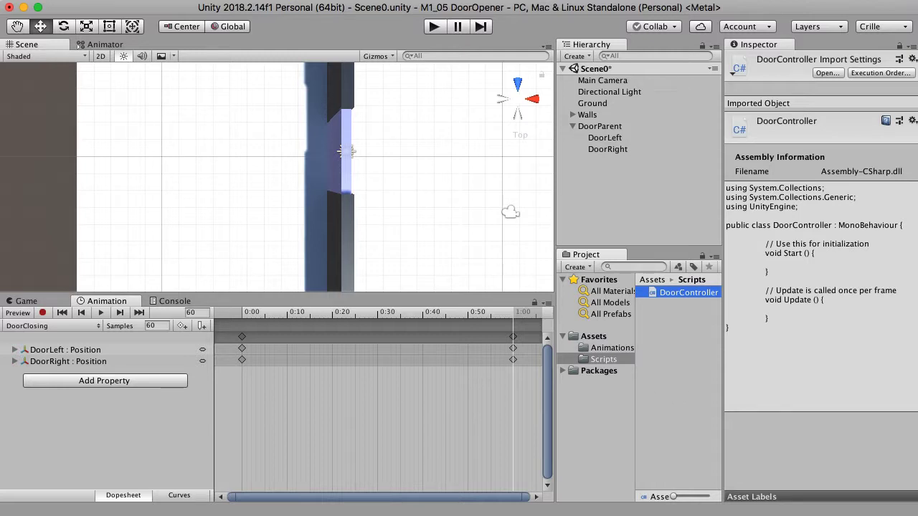
Inspect the External Script Editor choices in the External Tools preferences, including the option to browse for another editor.
drag(4, 40, 526, 126)
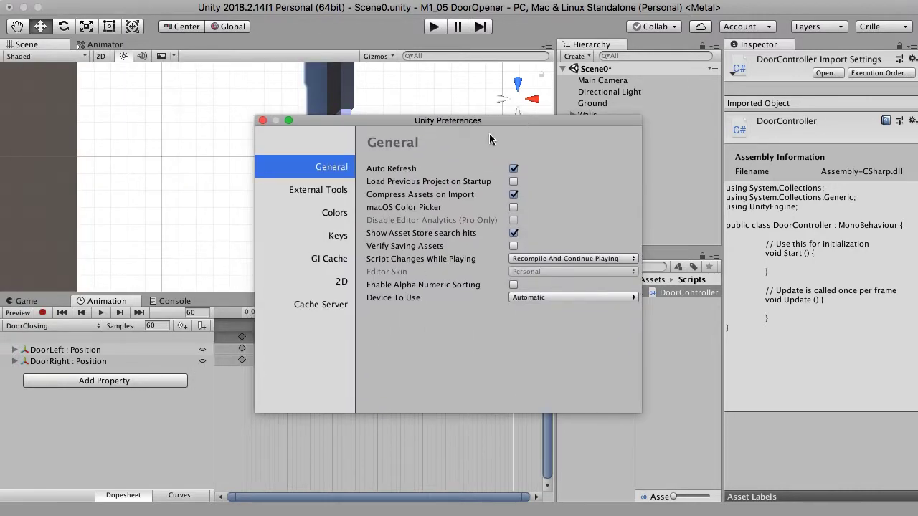
click(311, 192)
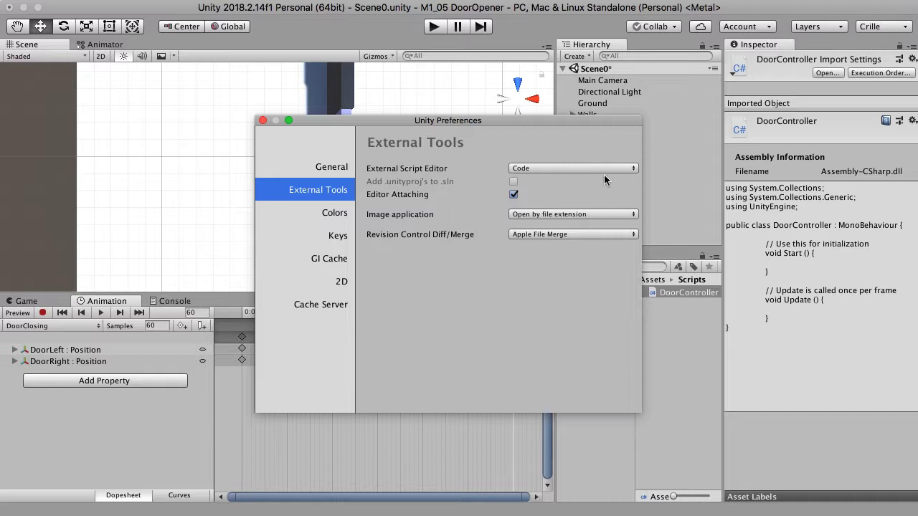
click(634, 170)
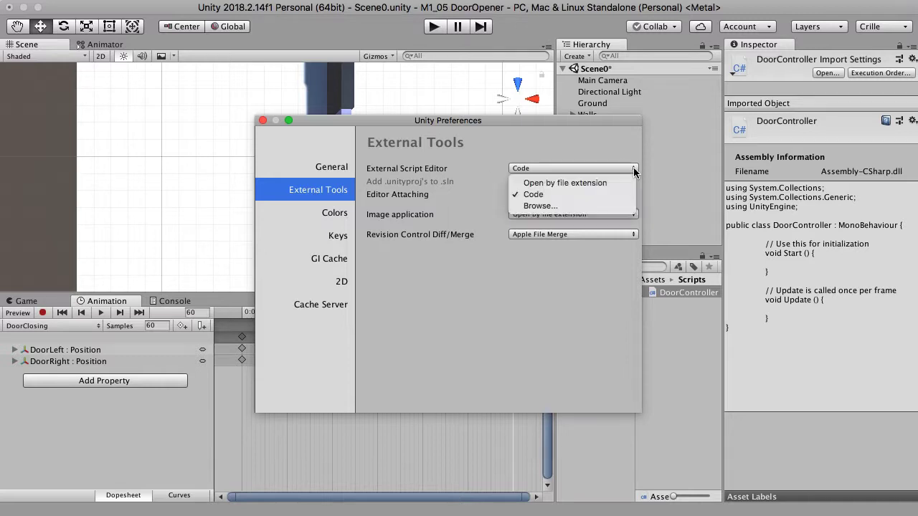
click(563, 207)
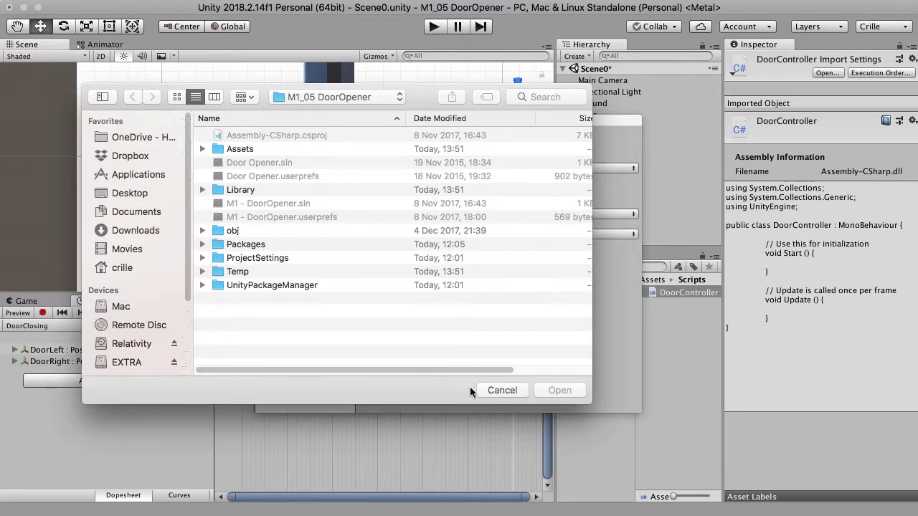
click(502, 390)
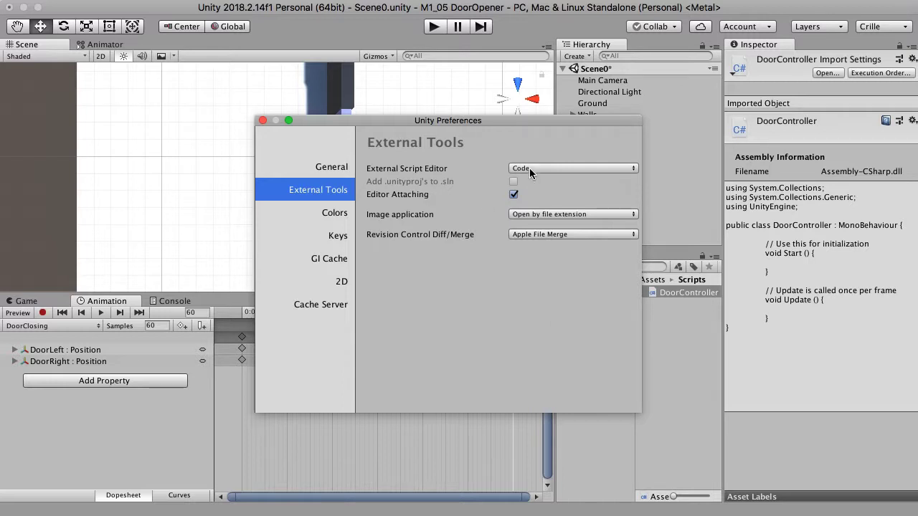
click(263, 121)
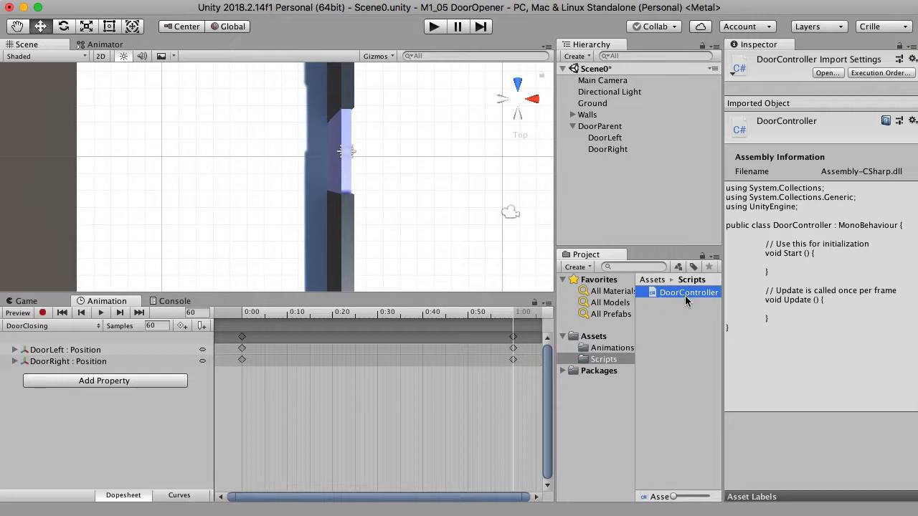
Open DoorParent's DoorController script in Visual Studio Code, narrow the file explorer slightly and dismiss the project loading notification.
click(611, 127)
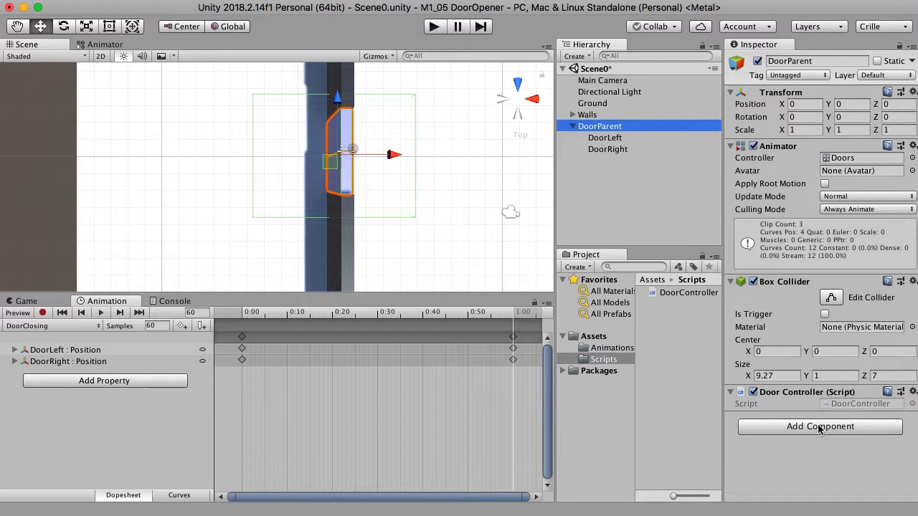
click(864, 405)
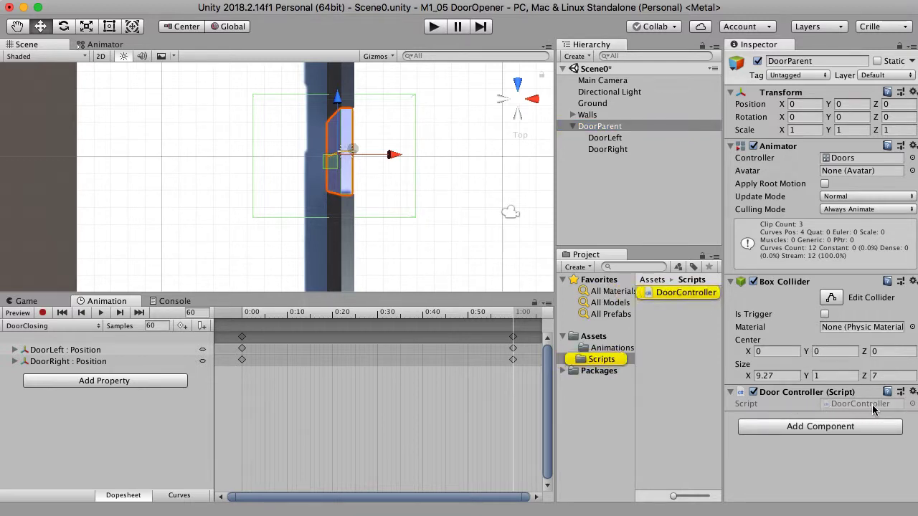
double_click(873, 409)
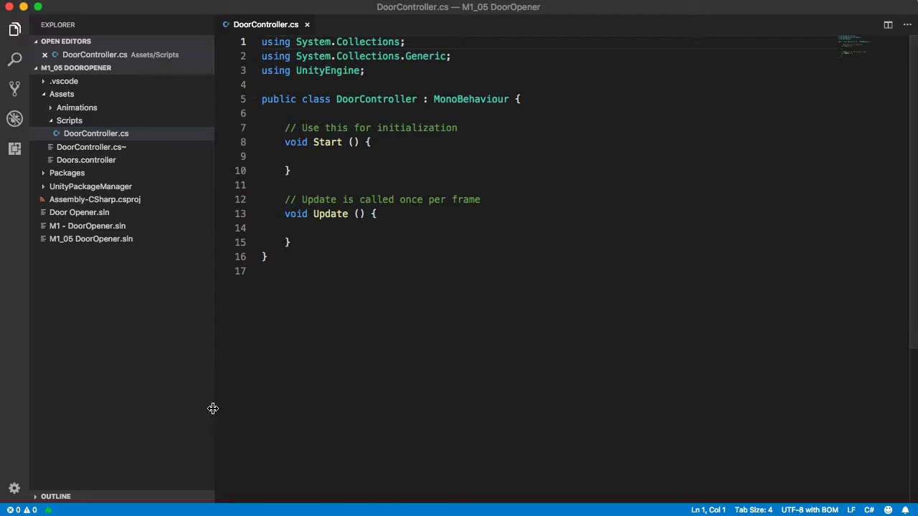
drag(211, 409, 197, 402)
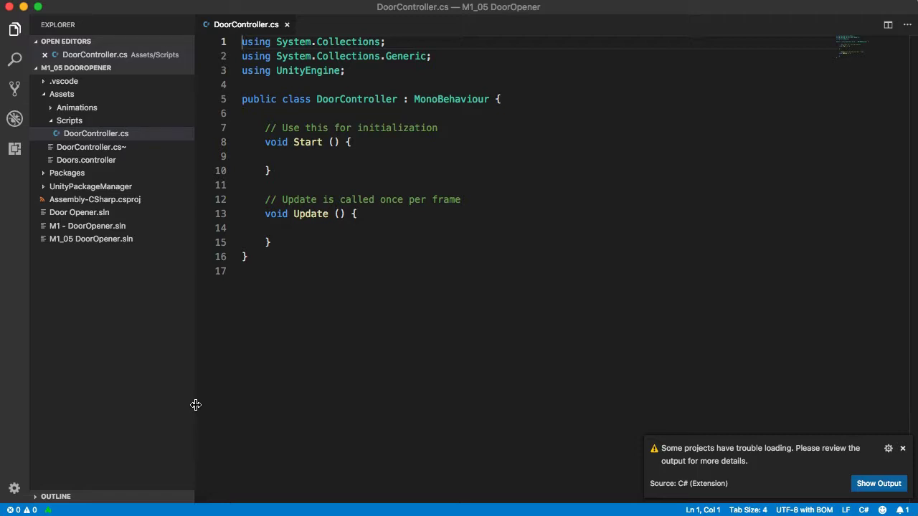
click(902, 450)
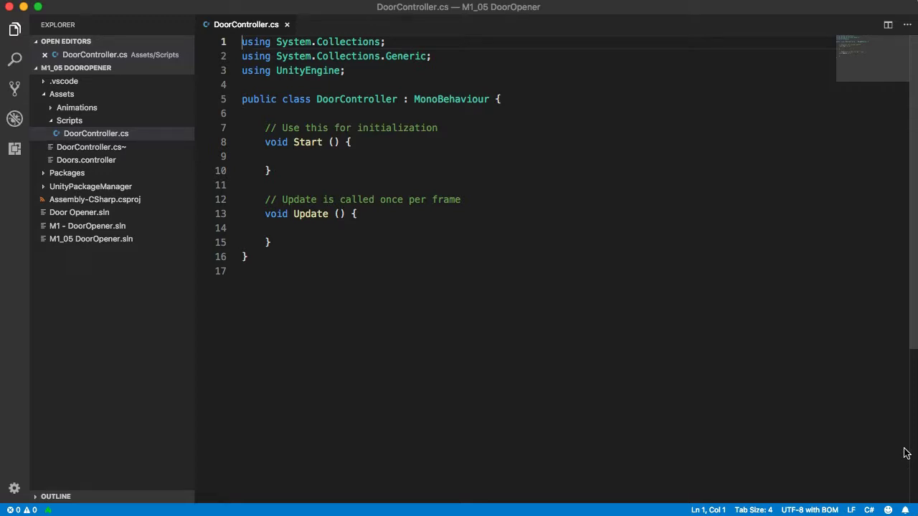
Declare an Animator variable named myAnimator at the start of the DoorController class, followed by an empty line.
click(295, 112)
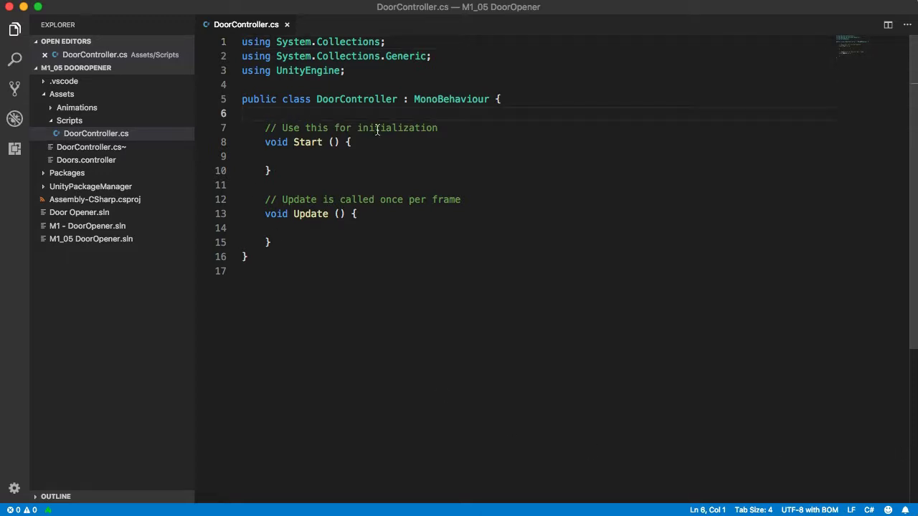
key(Return)
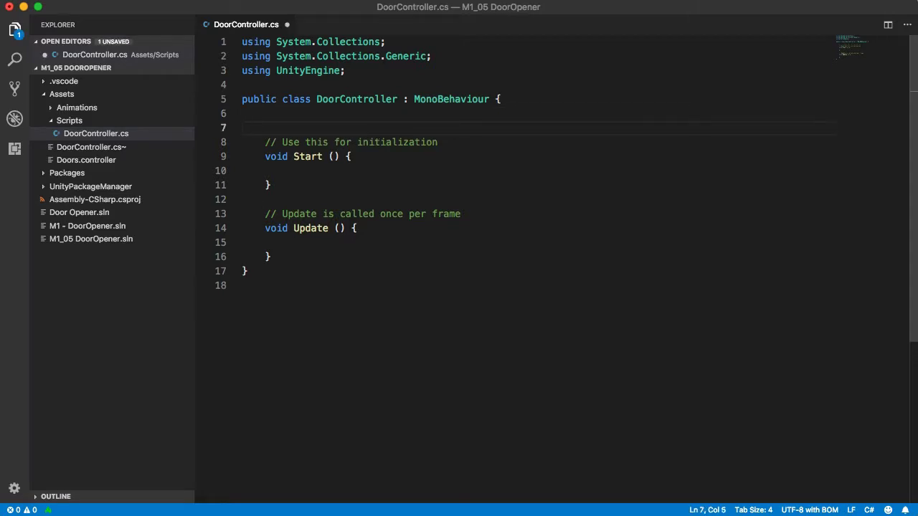
key(Up)
key(Tab)
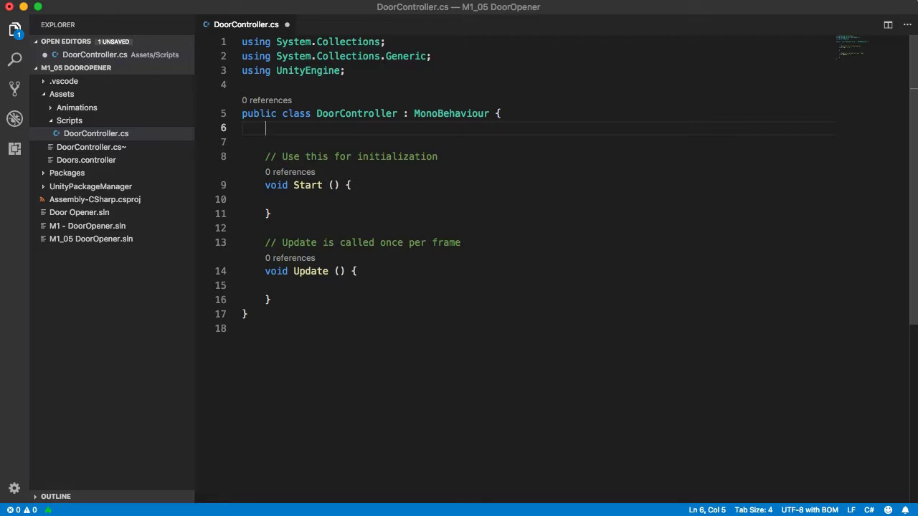
text(Annit)
key(BackSpace)
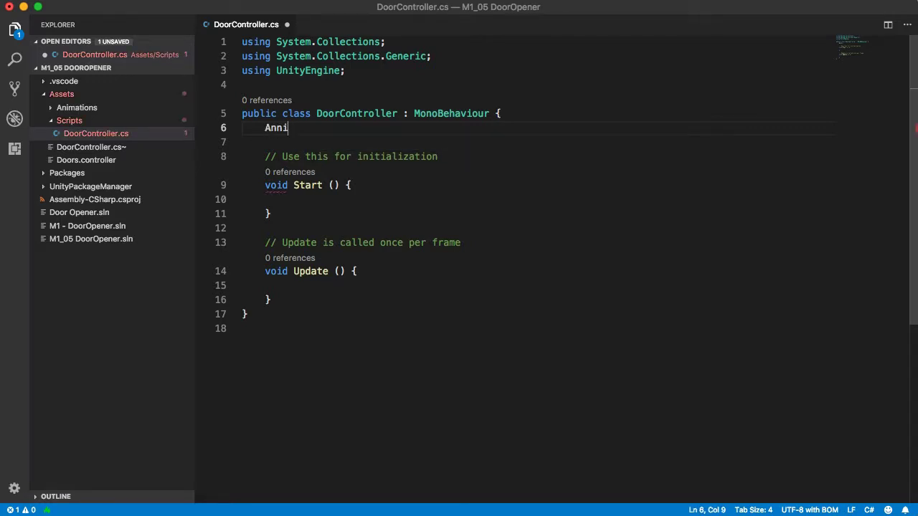
key(BackSpace)
key(BackSpace)
text(im)
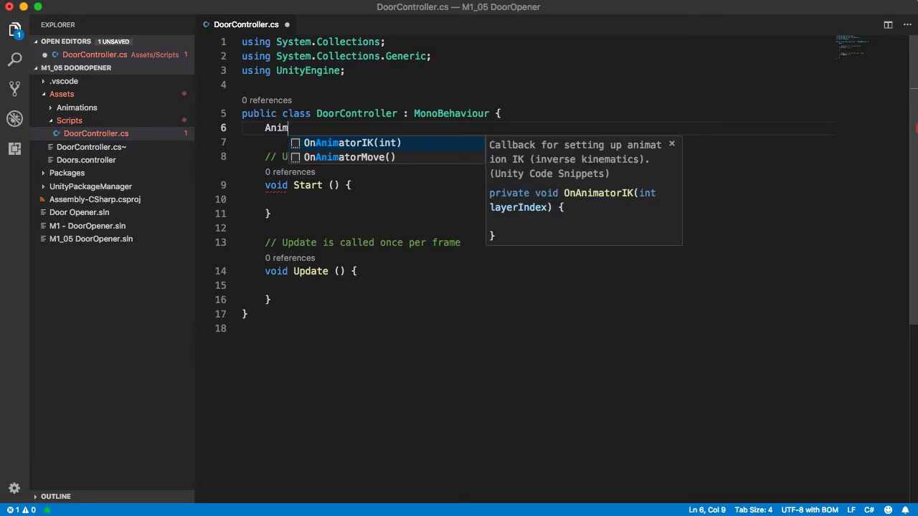
text(a)
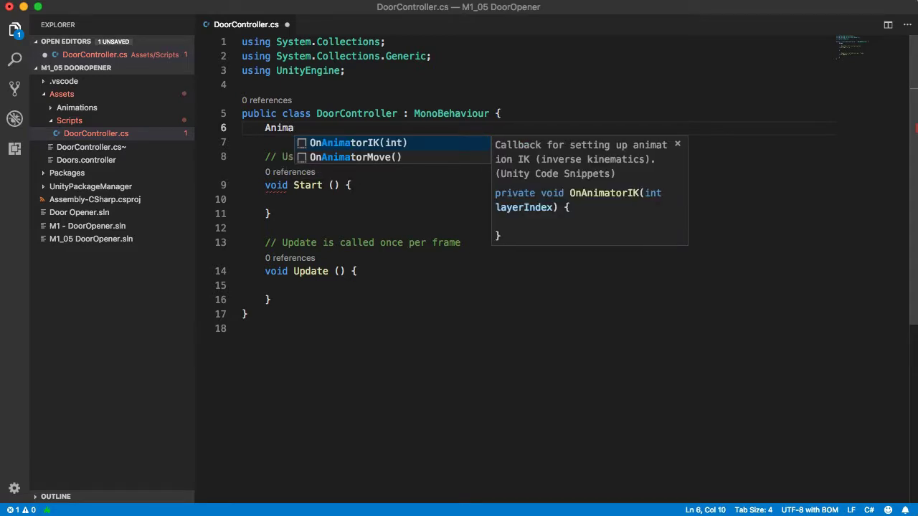
text(tor m)
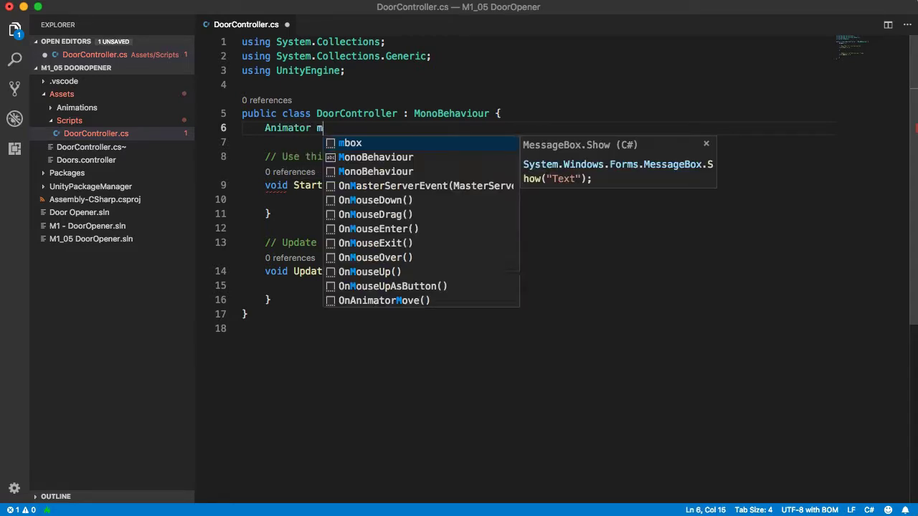
text(yAn)
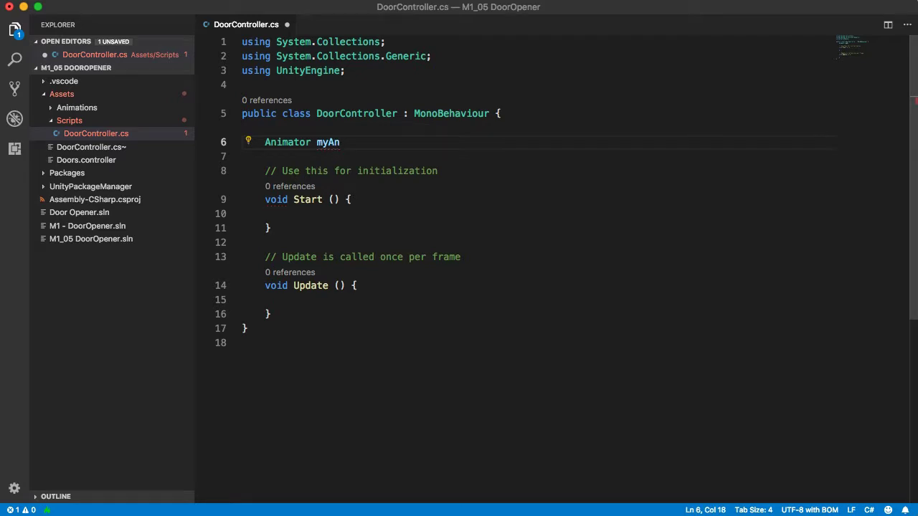
text(imat)
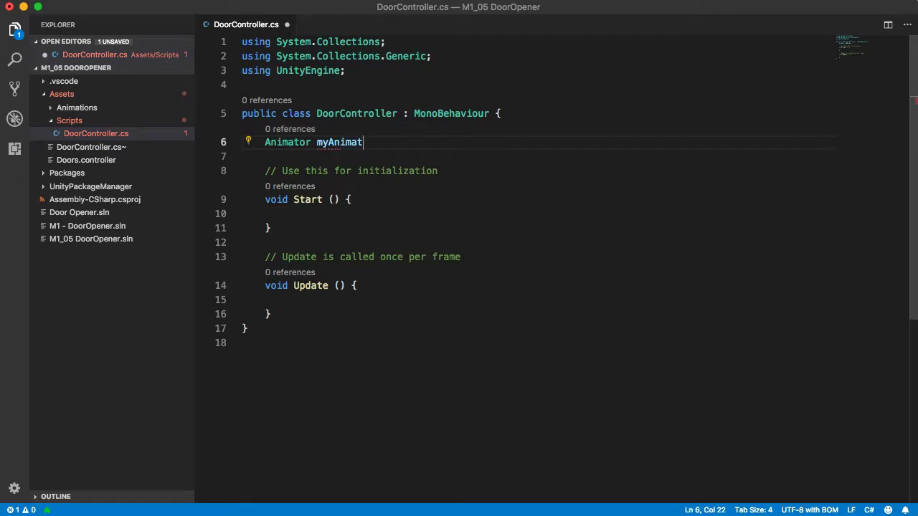
text(or;)
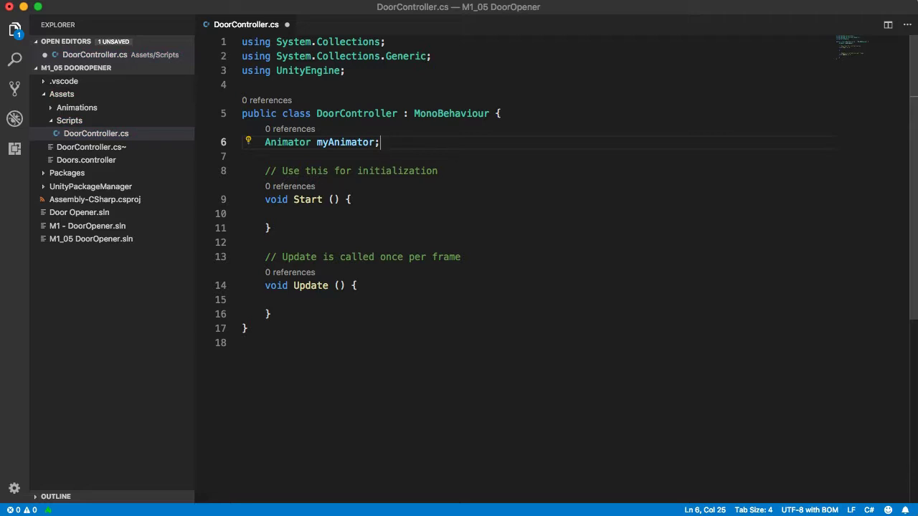
key(Return)
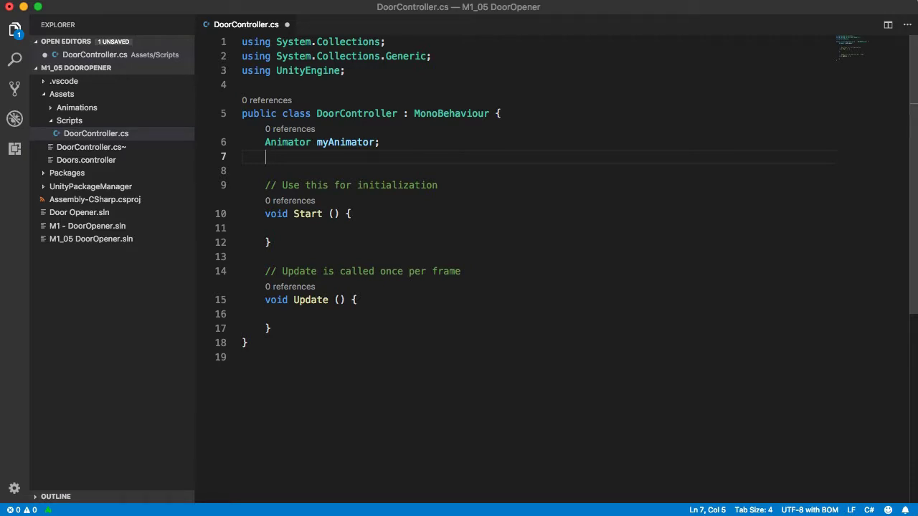
Declare a bool variable named doorOpen below myAnimator and set it to false inside Start, followed by a new line.
text(bool do)
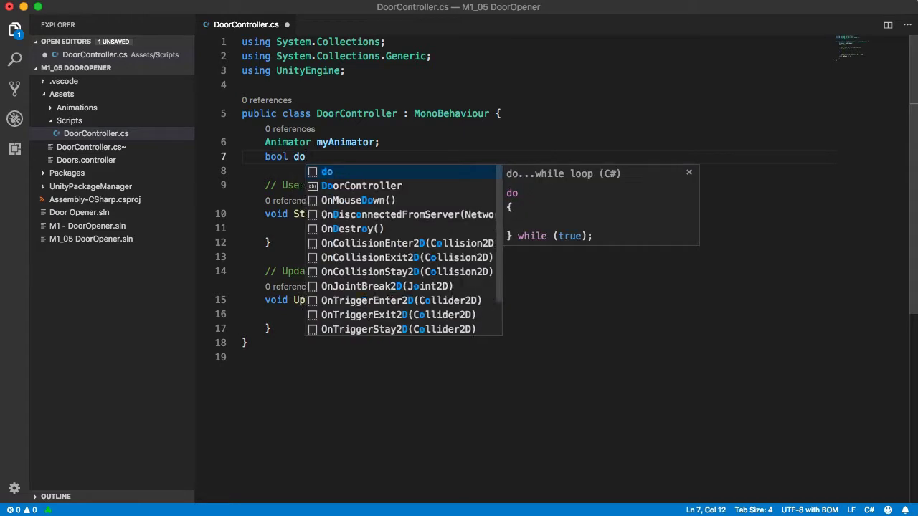
text(orOpen;)
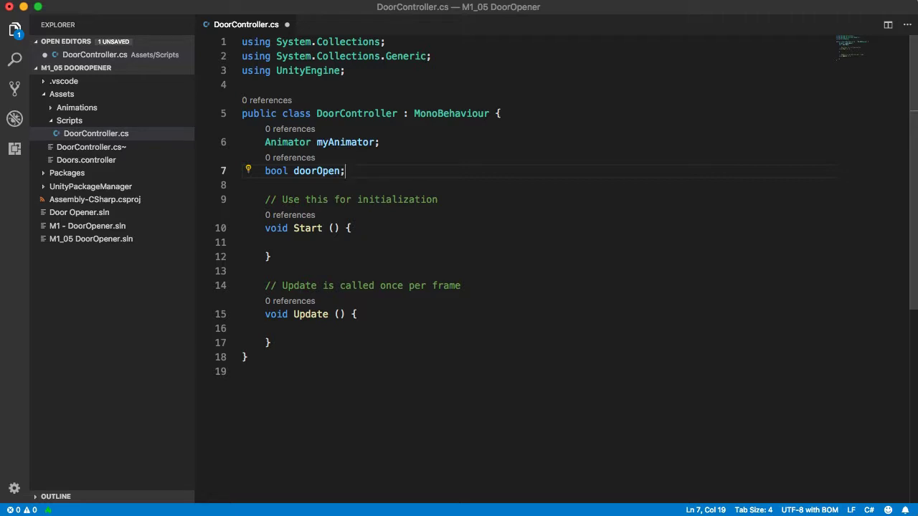
key(Down)
key(Down)
key(Down)
key(Down)
text(doorOpen)
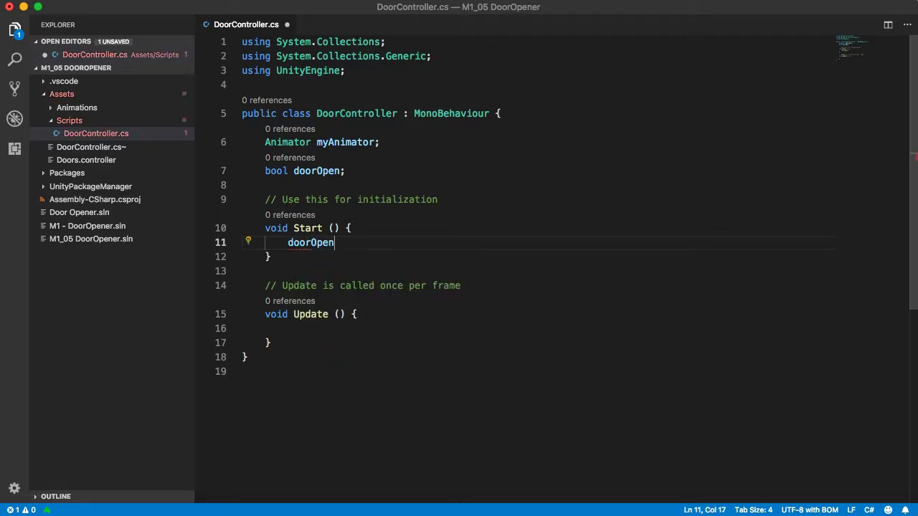
text( = false)
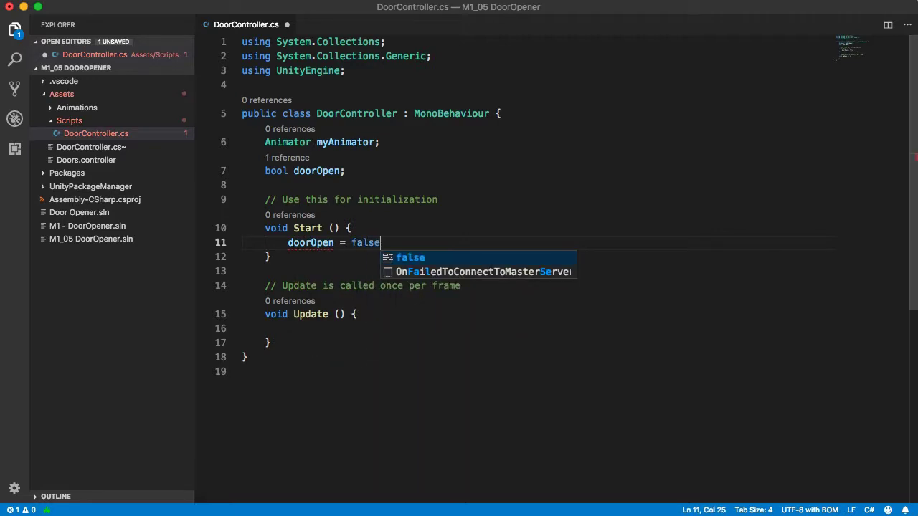
text(;)
key(Return)
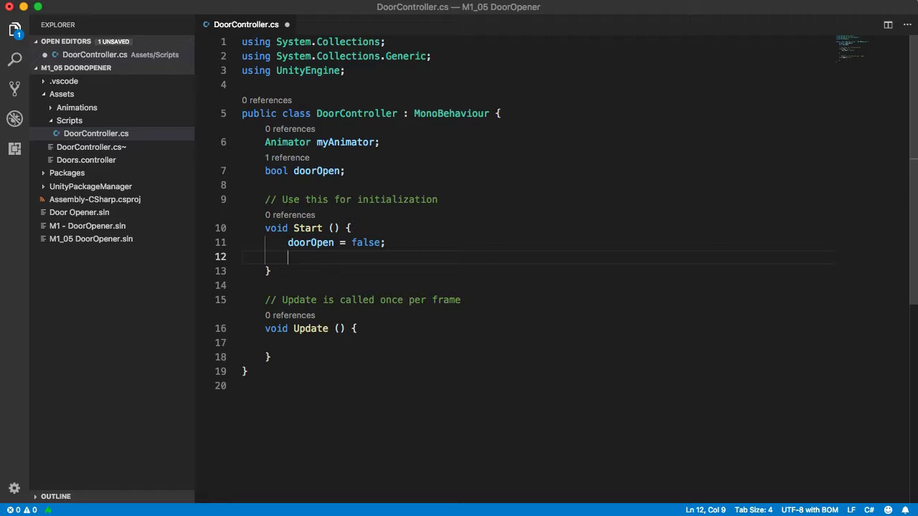
Assign myAnimator a GetComponent<>() call in Start below the doorOpen line, leaving the component type empty.
text(my)
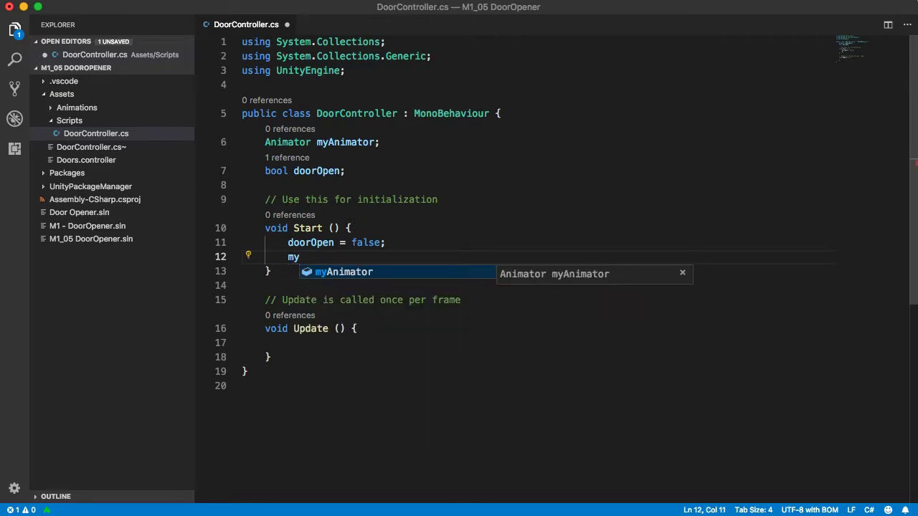
key(Return)
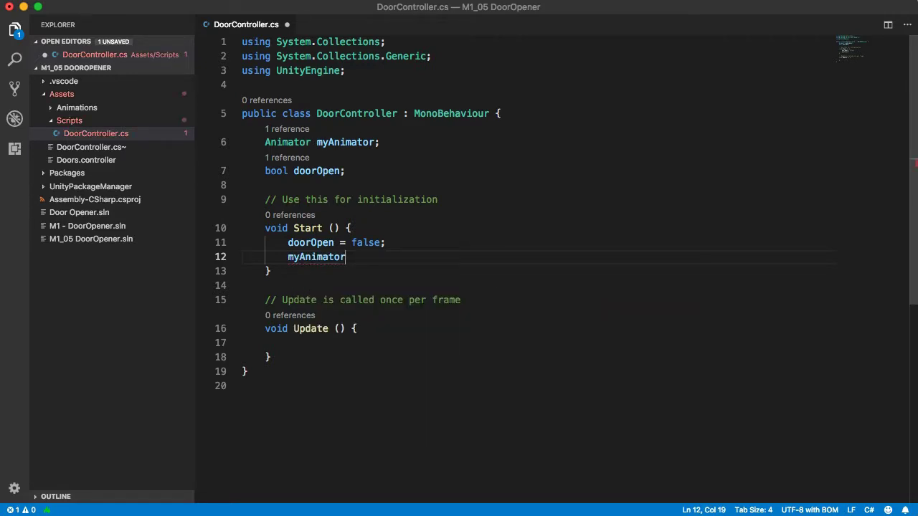
text(=)
text(get)
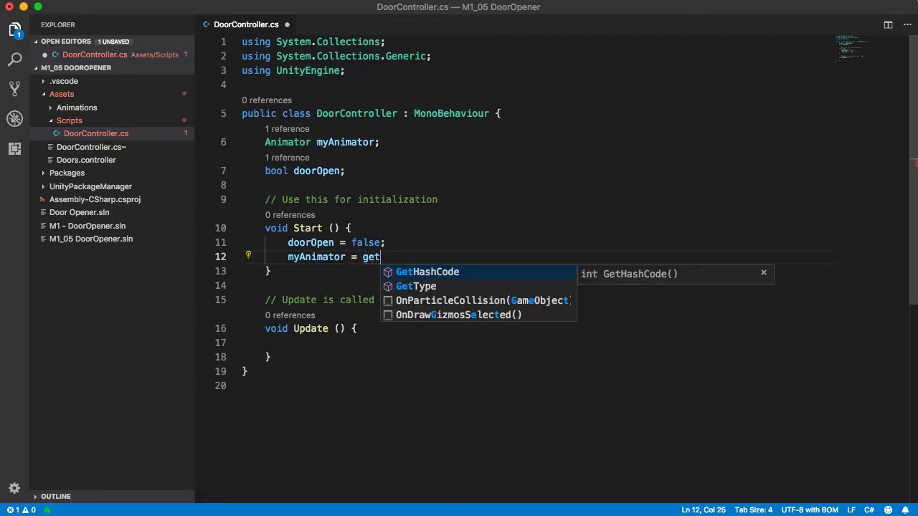
text(compo)
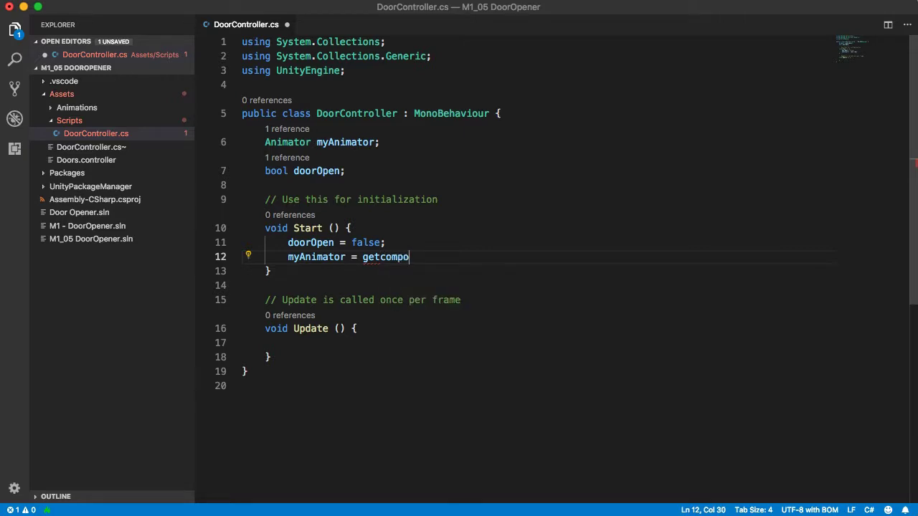
key(BackSpace)
key(BackSpace)
key(BackSpace)
key(BackSpace)
key(BackSpace)
key(BackSpace)
text(GetComponent<>();)
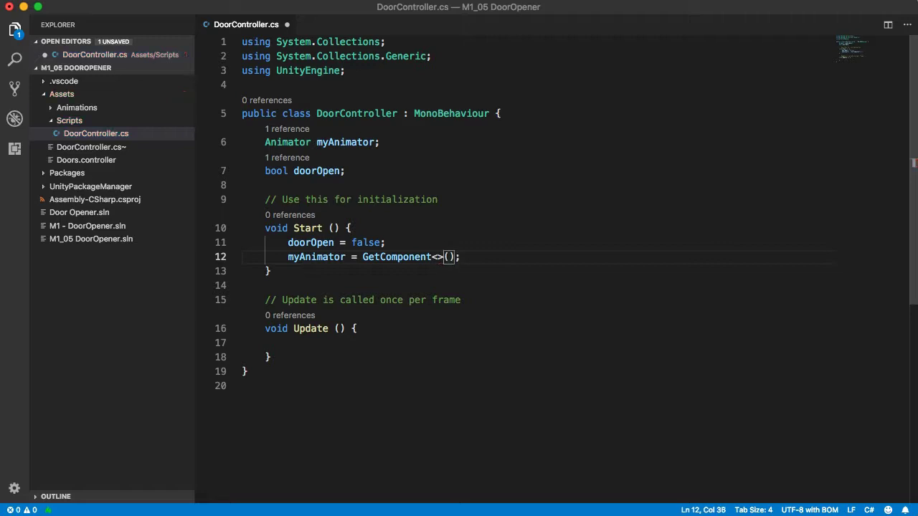
Check DoorParent's Animator component in Unity, return to Visual Studio Code and fill in Animator as the GetComponent type.
click(437, 256)
key(super+Tab)
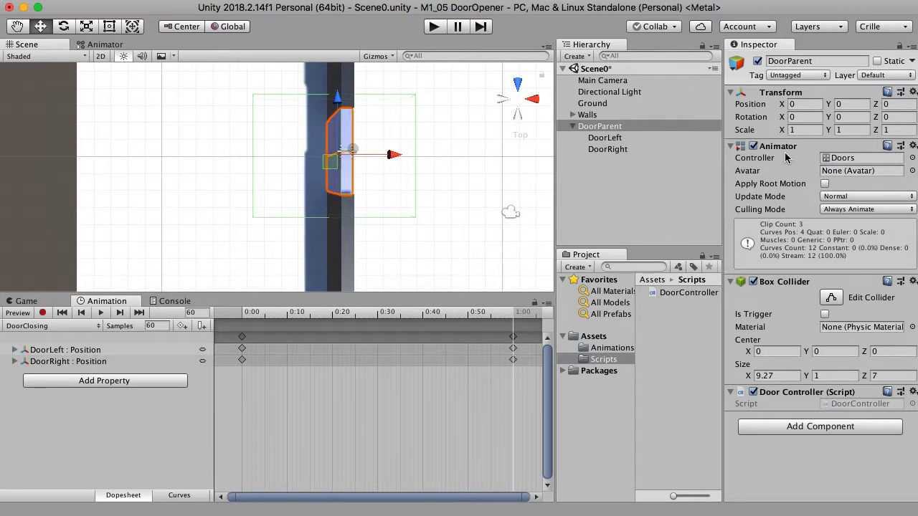
key(super+Tab)
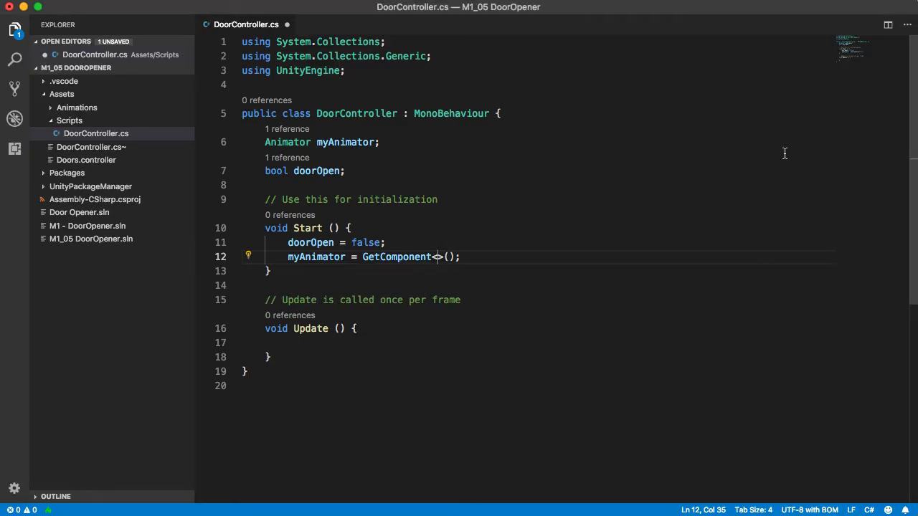
text(Anit)
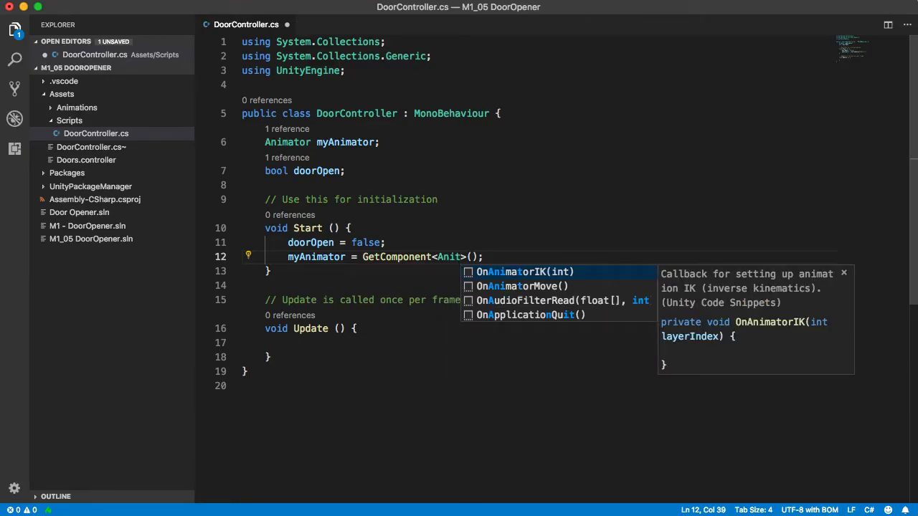
key(BackSpace)
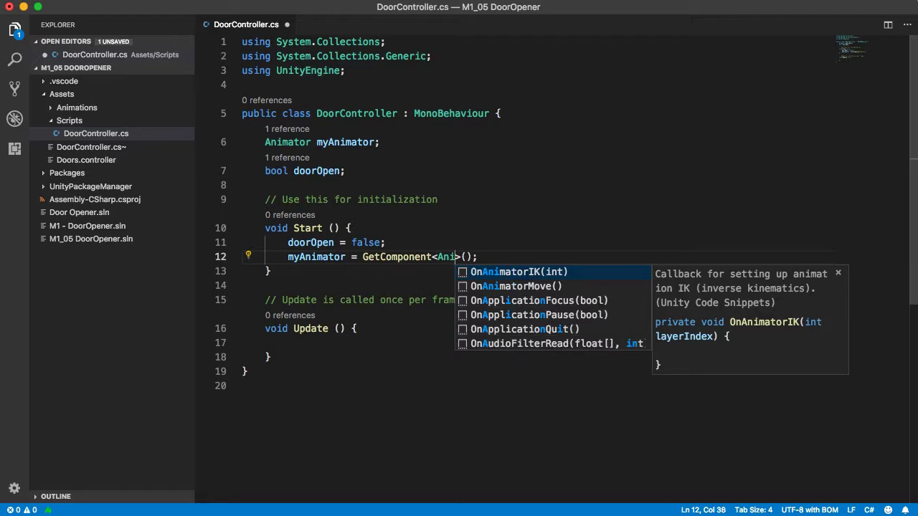
text(mator)
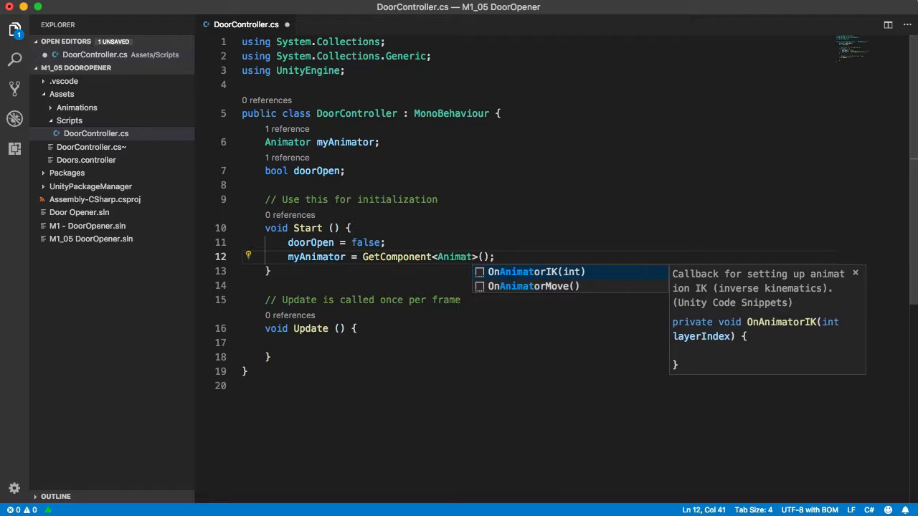
key(Right)
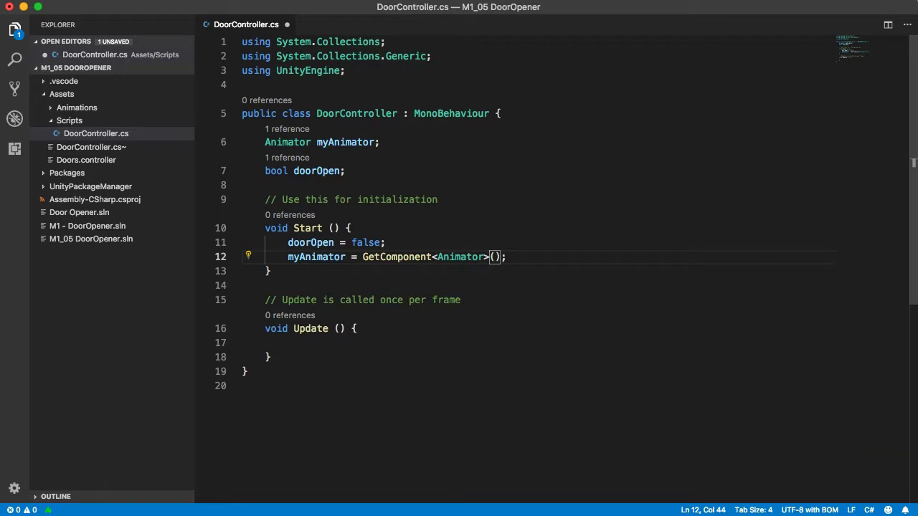
Delete the Update method together with its comment, keeping the empty line after Start.
click(481, 257)
key(Down)
key(Down)
key(Down)
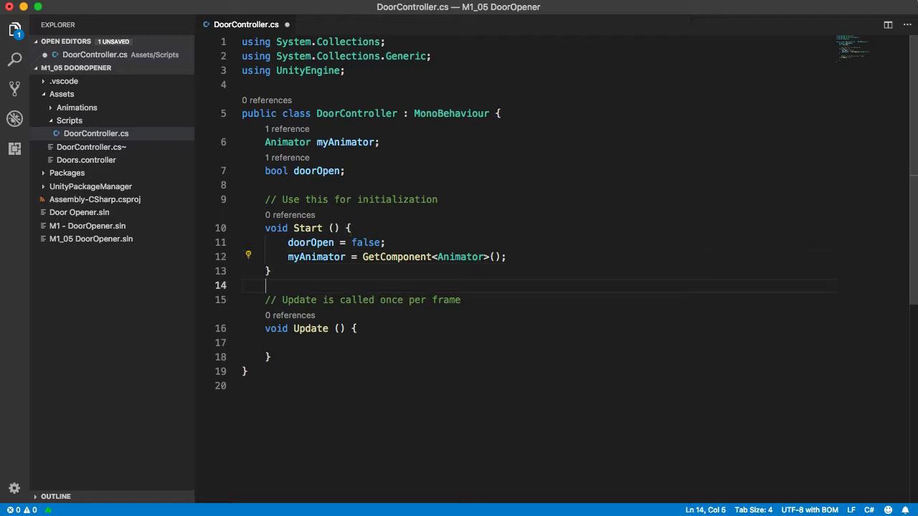
key(Home)
key(Home)
key(shift+Down)
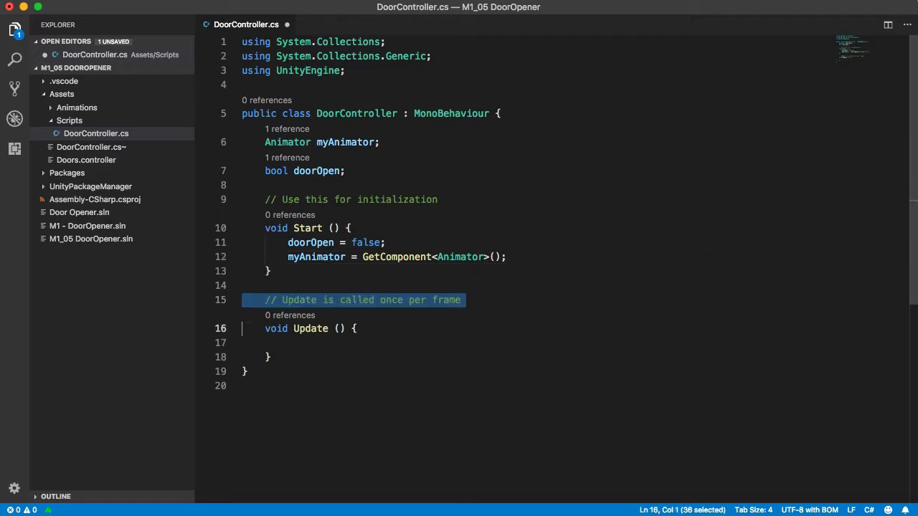
key(shift+Down)
key(shift+Down)
key(shift+Down)
key(BackSpace)
key(Up)
key(End)
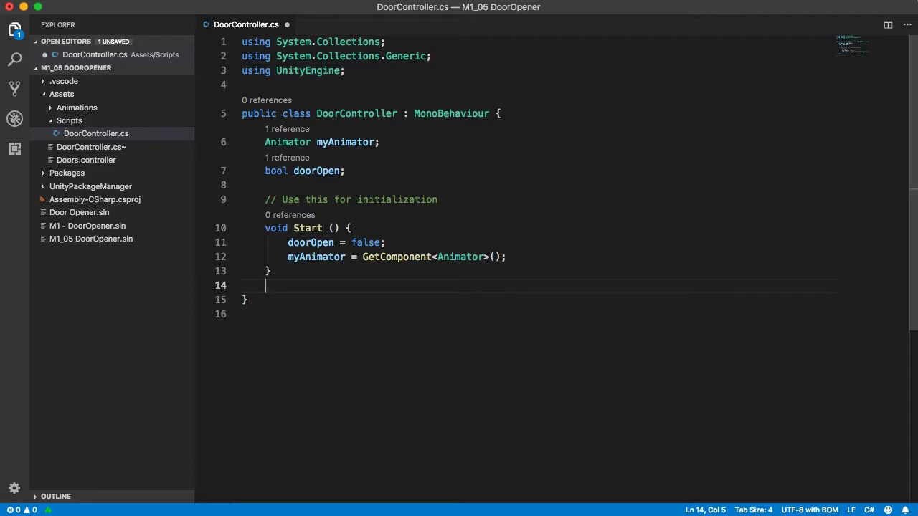
Start a void method below Start and insert the OnTriggerEnter(Collider other) snippet there.
key(Return)
text(void)
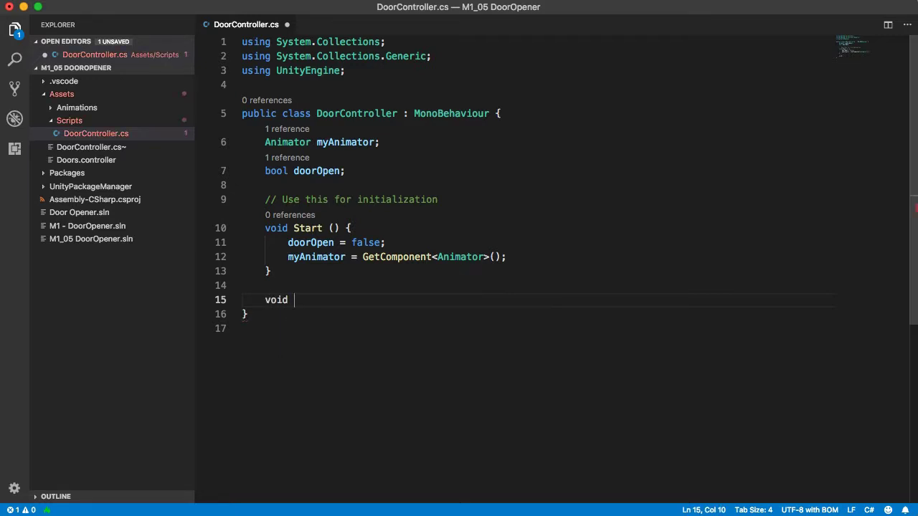
text(ontr)
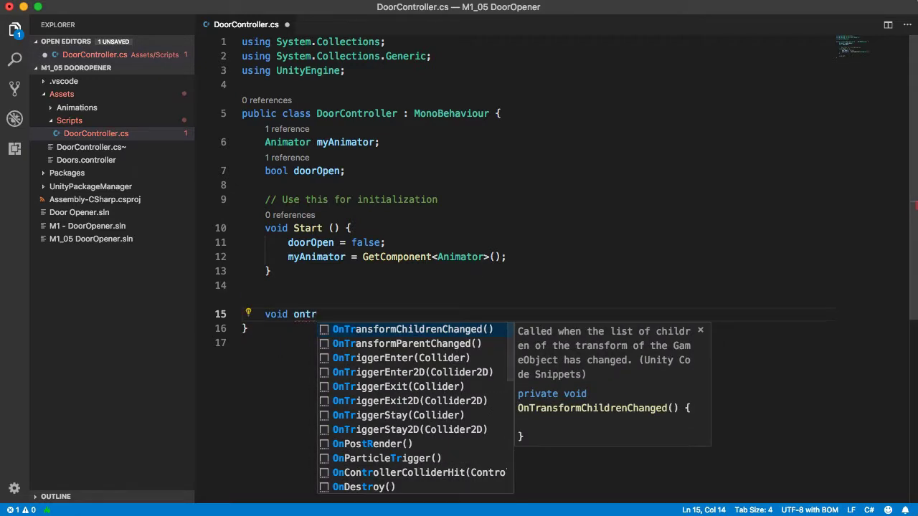
text(igg)
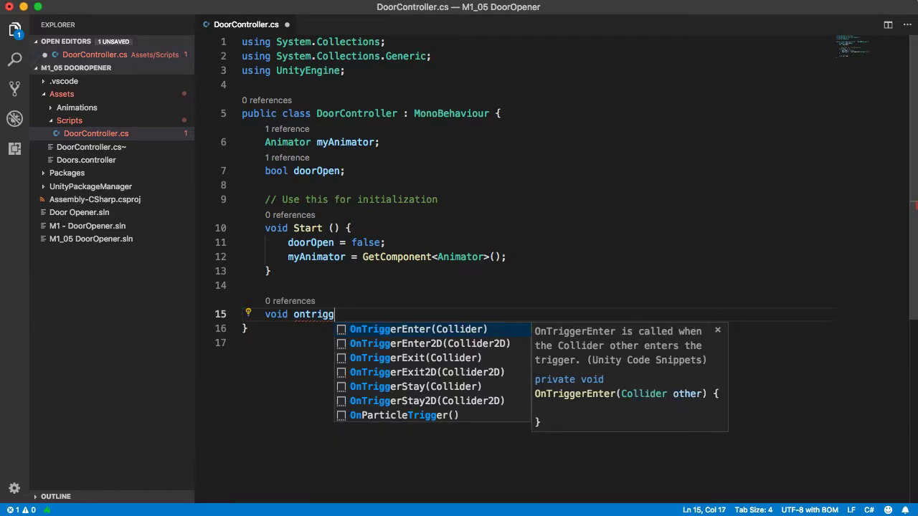
key(Return)
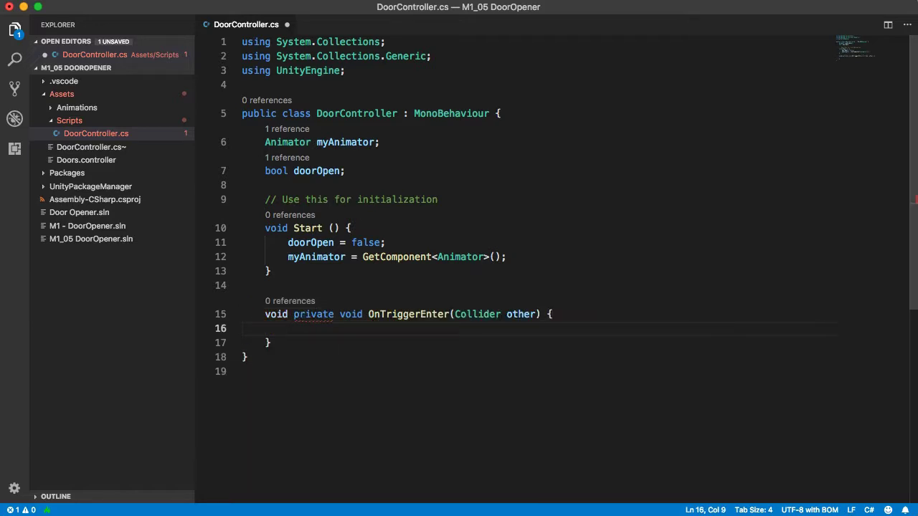
Remove the surplus "private void" from the OnTriggerEnter declaration so that it reads void OnTriggerEnter(Collider other).
click(288, 314)
key(Right)
key(Delete)
key(Delete)
key(Delete)
key(Delete)
key(Delete)
key(Delete)
key(Delete)
key(Delete)
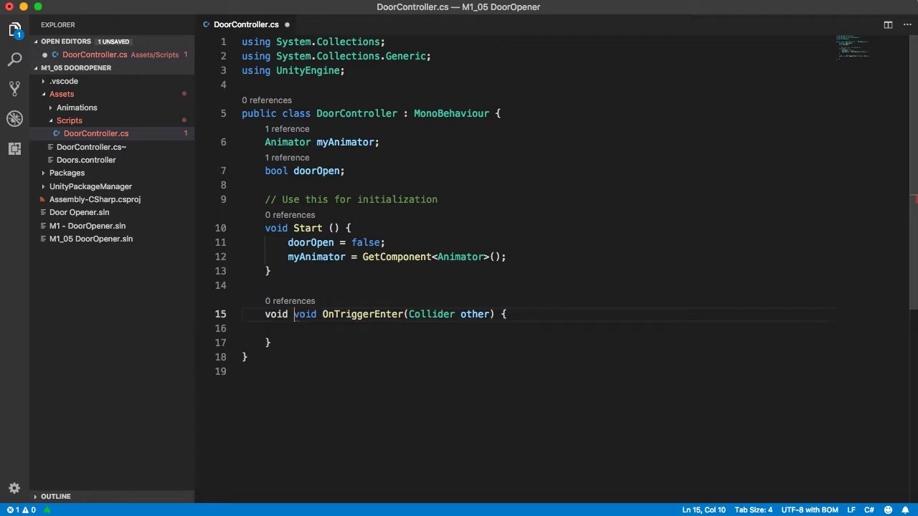
key(Delete)
key(Delete)
key(Delete)
key(Delete)
key(Delete)
Add an if block inside OnTriggerEnter with the condition other.gameobject.tag == "Player" and open an empty line in its body.
key(Down)
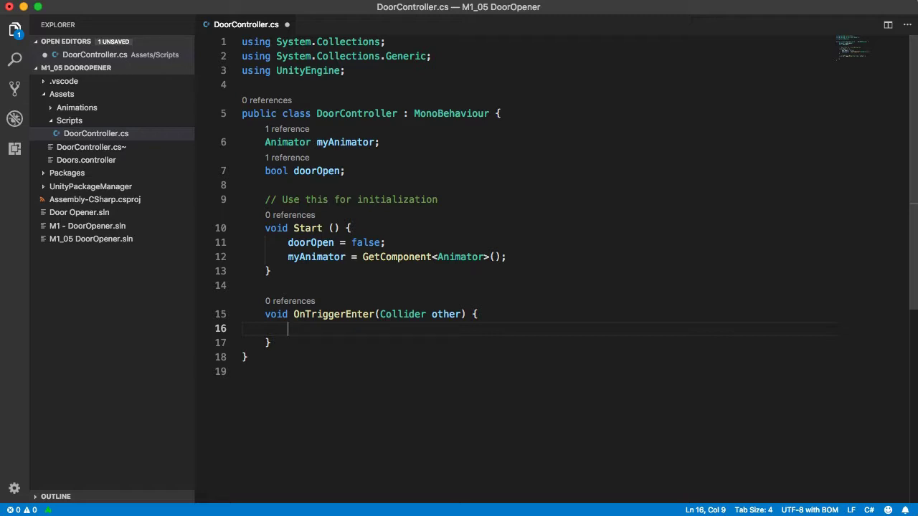
text(if ())
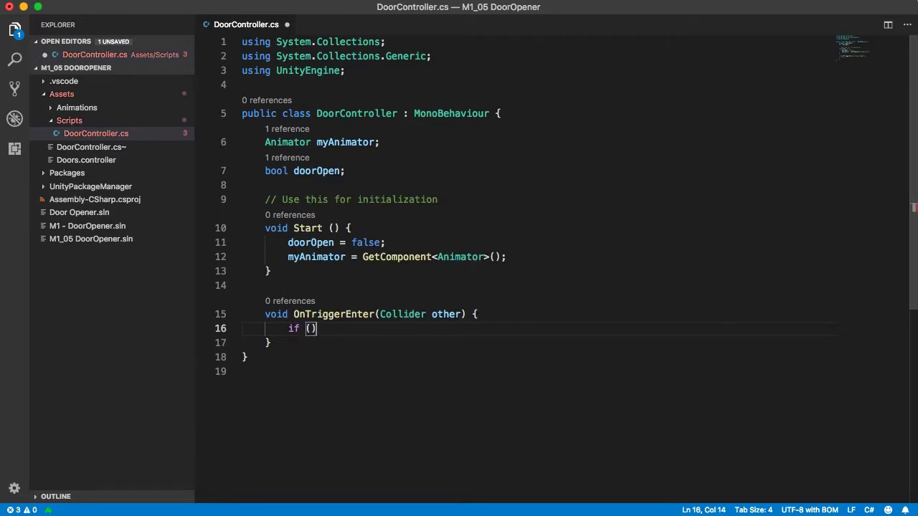
key(Left)
text(oth)
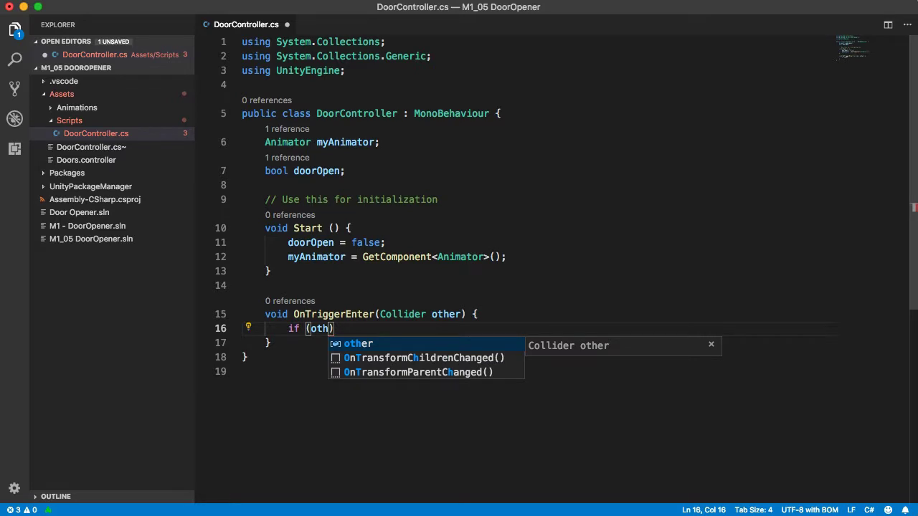
key(Tab)
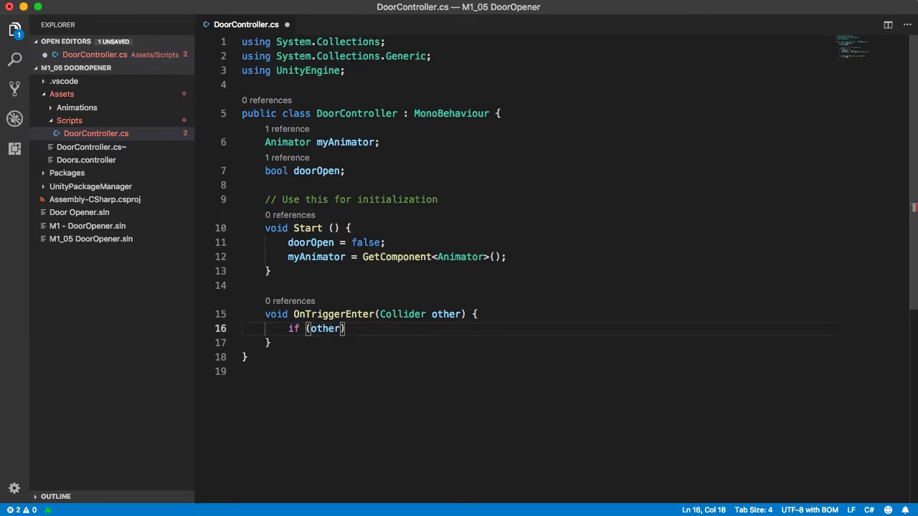
text(.game)
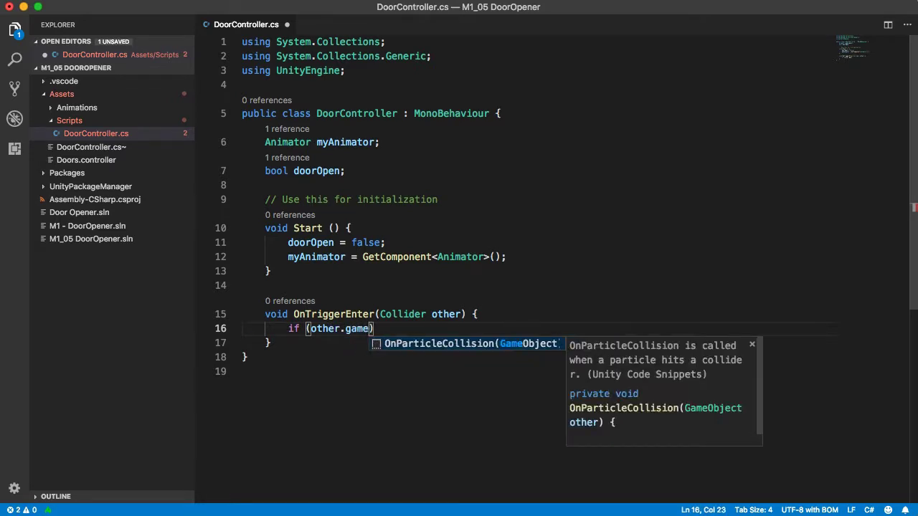
text(object)
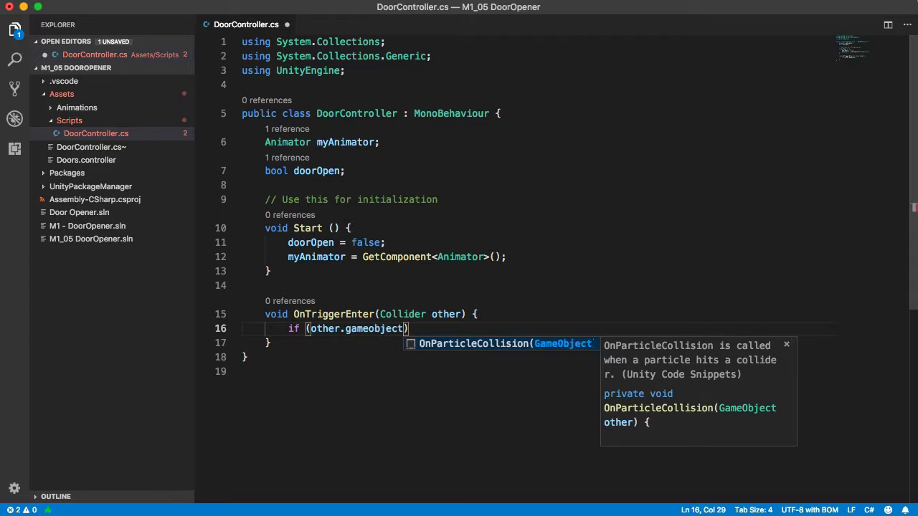
text(.ta)
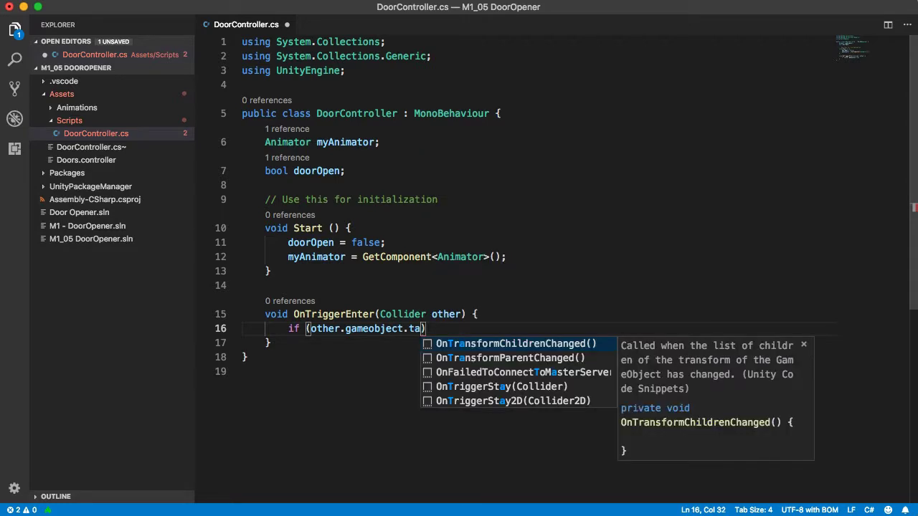
text(g)
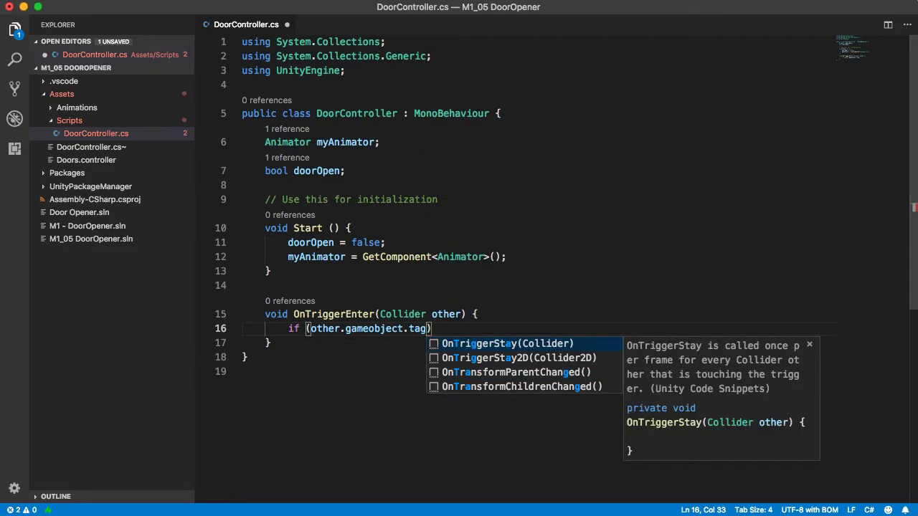
text( == "Pl)
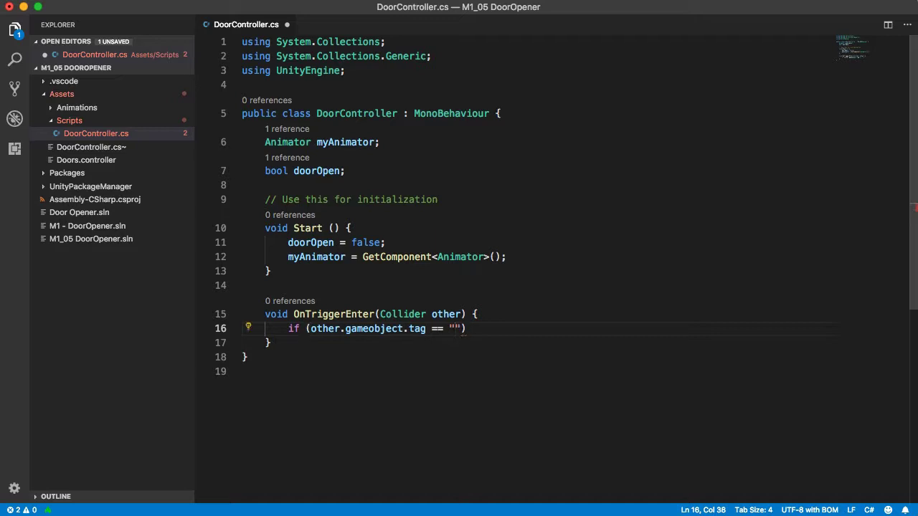
text(ayer") {)
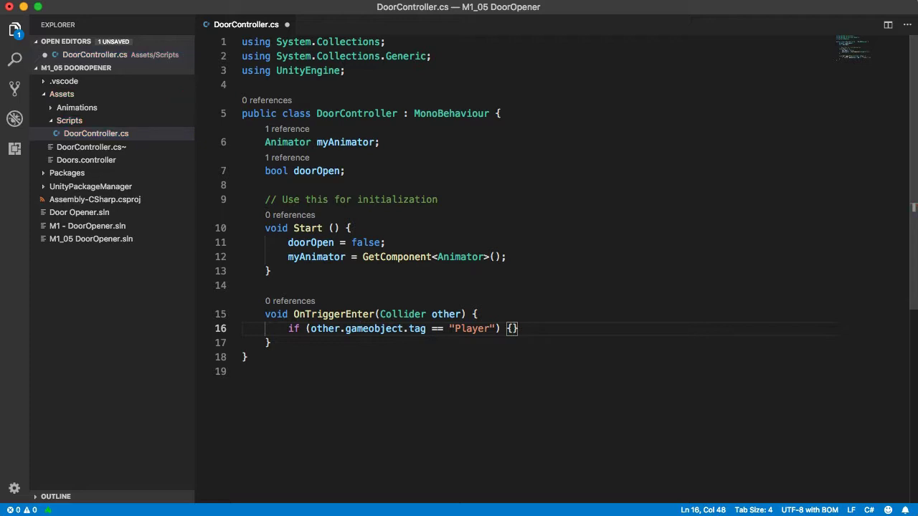
key(Return)
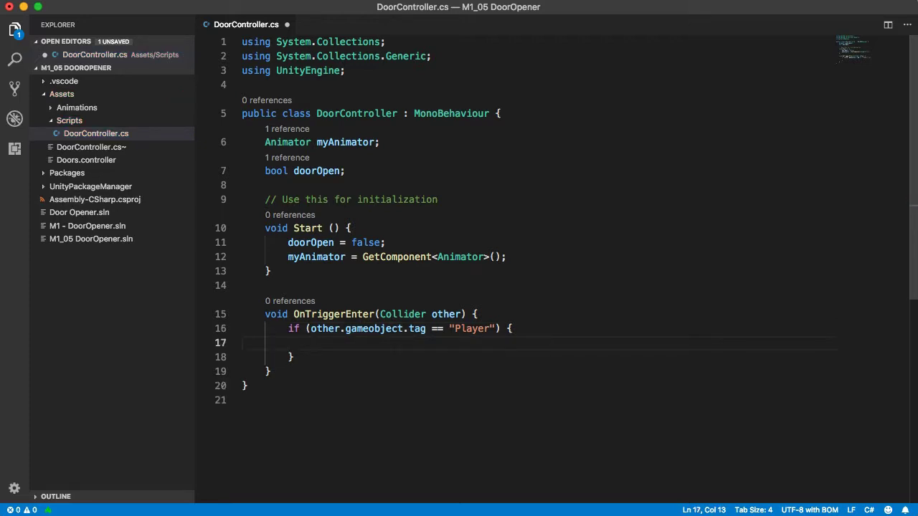
Inside the if block of OnTriggerEnter, add the statement doorOpen = true; and start a new line below it.
text(doorOpen)
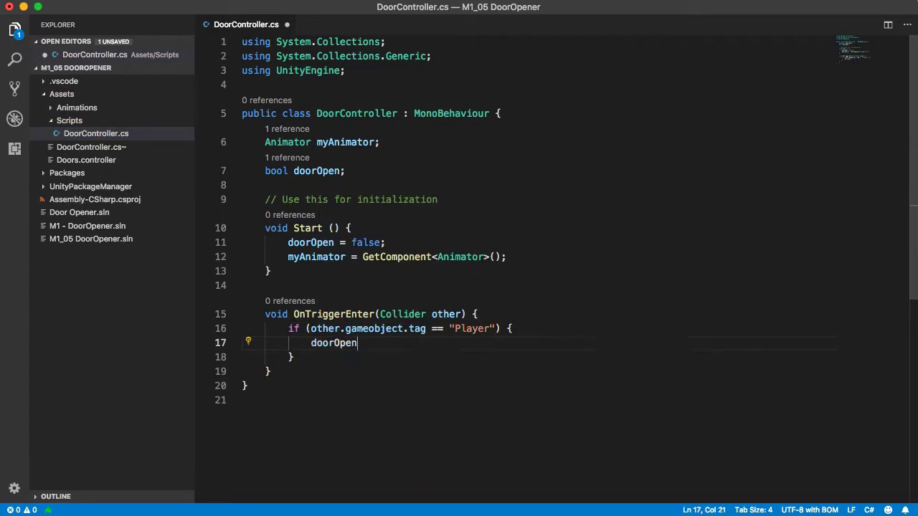
text( = true;)
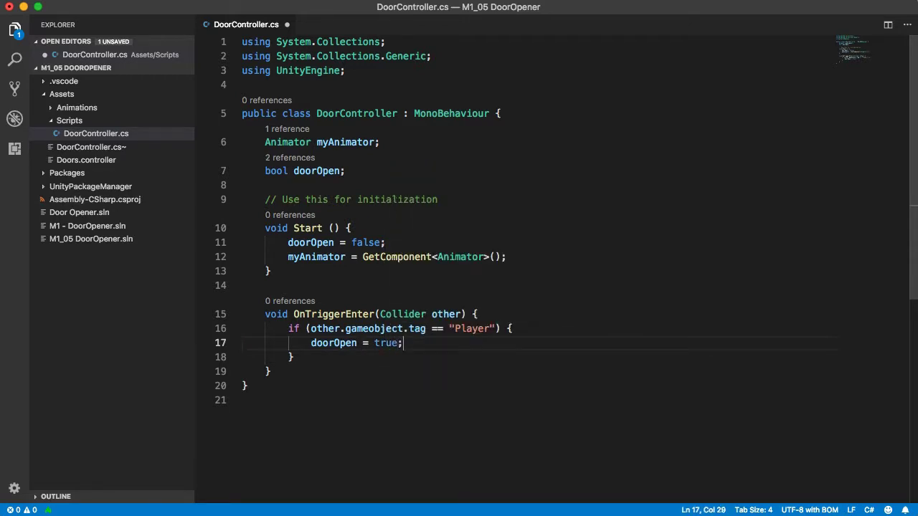
key(Return)
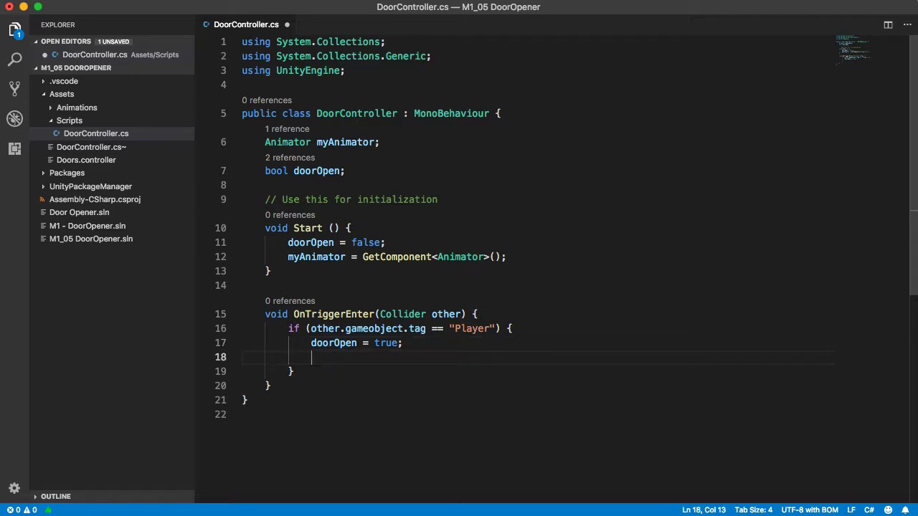
Below doorOpen = true; in OnTriggerEnter, add the method call Doors("Open");.
text(Doo)
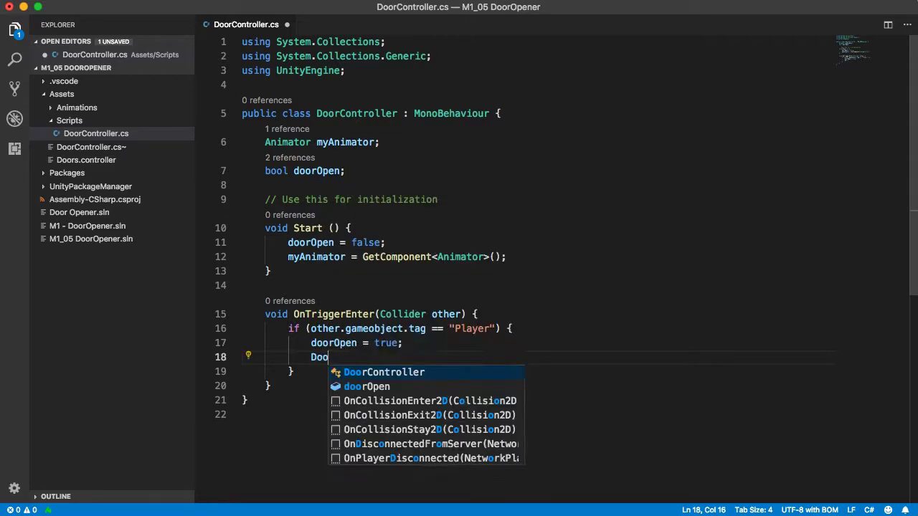
text(rs();)
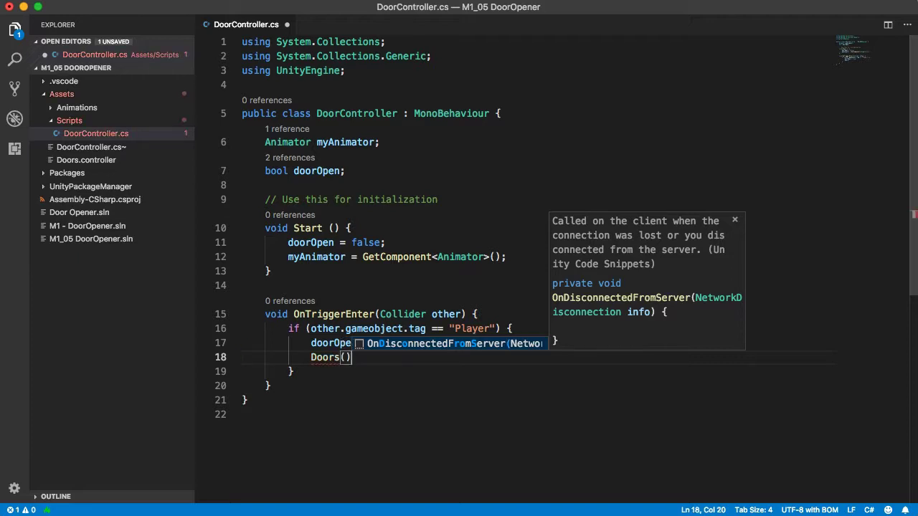
key(Escape)
key(Left)
key(Left)
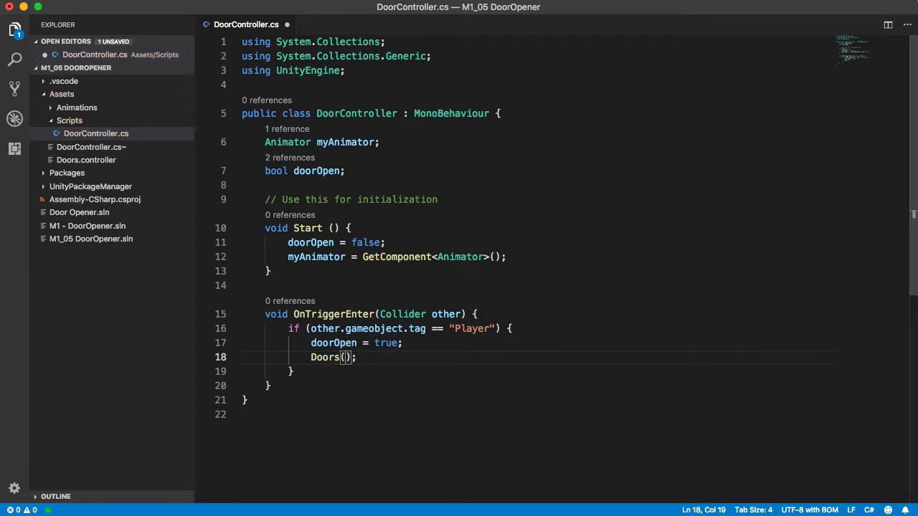
text("Open)
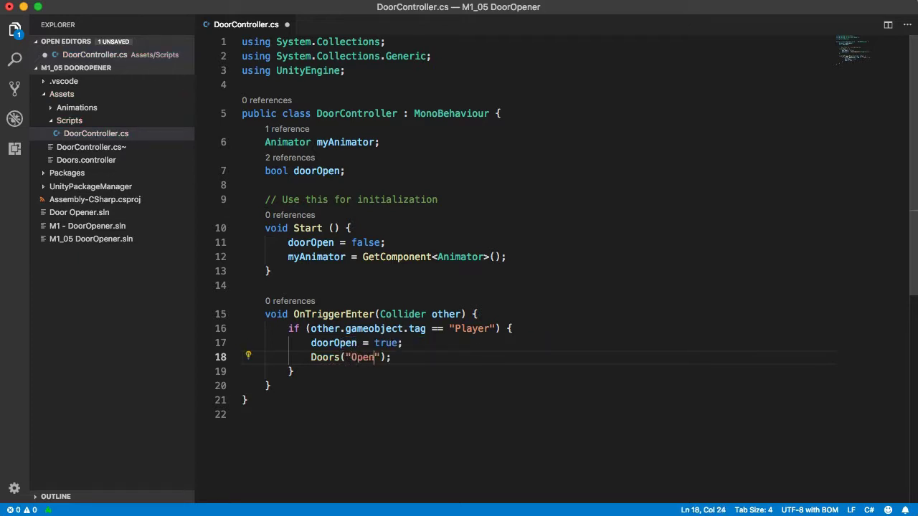
key(Right)
key(Right)
Switch to Unity and check the Animator parameters and the transition from DoorIdle to DoorOpen.
key(super+Tab)
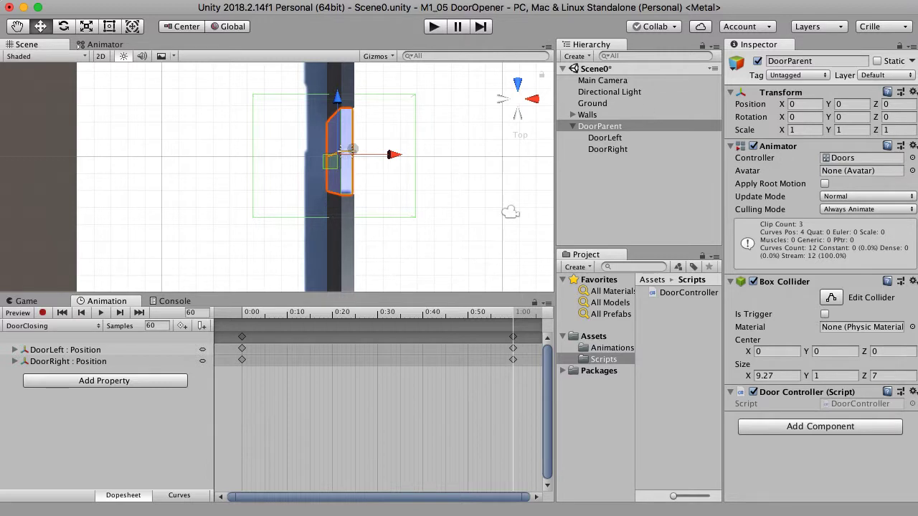
click(101, 46)
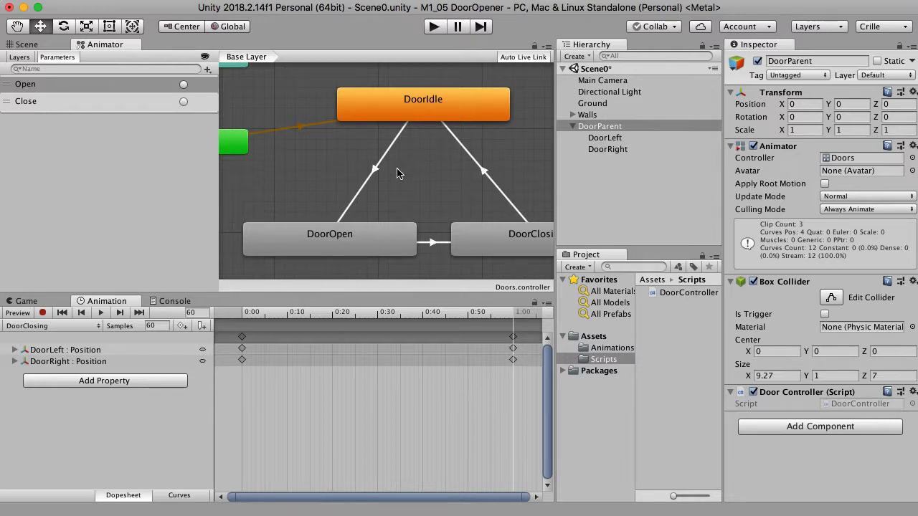
click(377, 172)
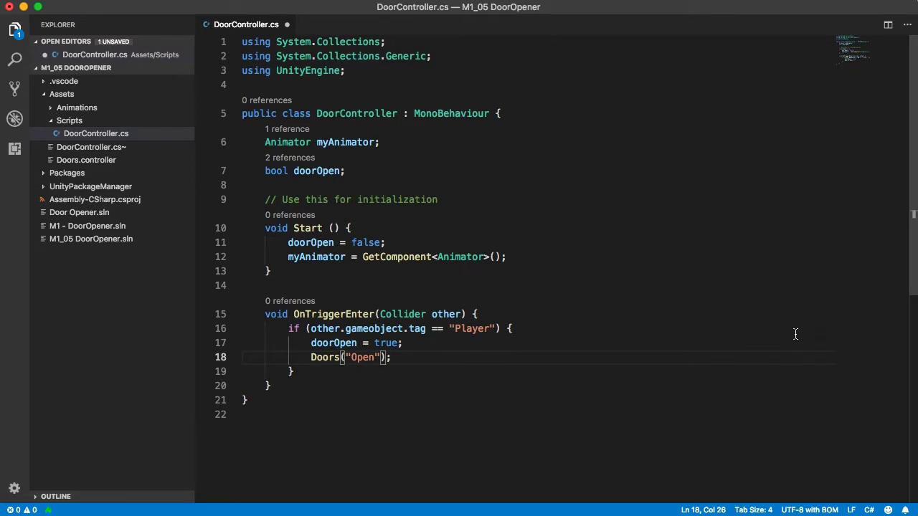
In the DoorController script, insert the OnTriggerExit(Collider other) snippet below the OnTriggerEnter method.
click(293, 371)
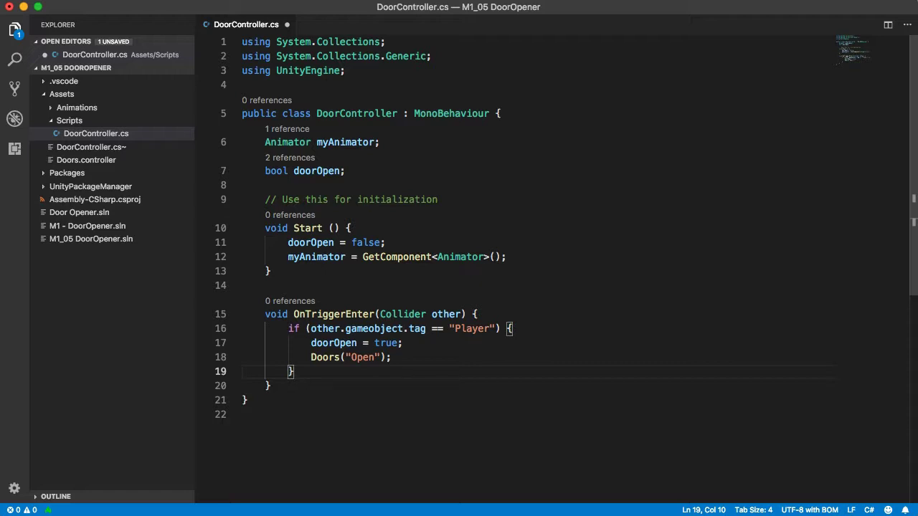
click(287, 386)
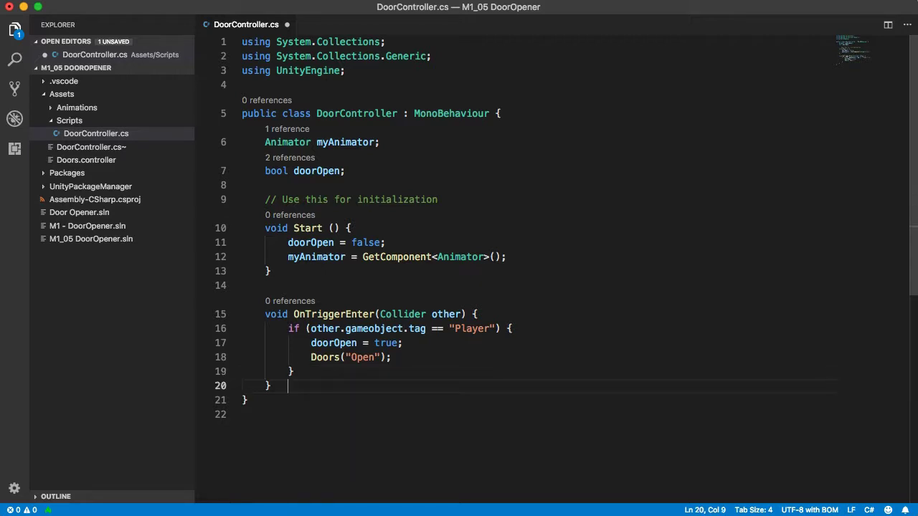
key(Return)
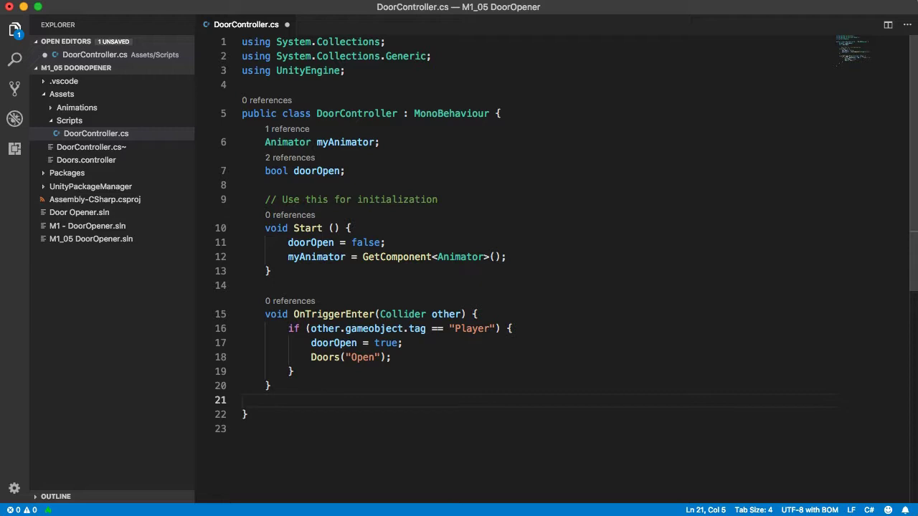
text(ontrig)
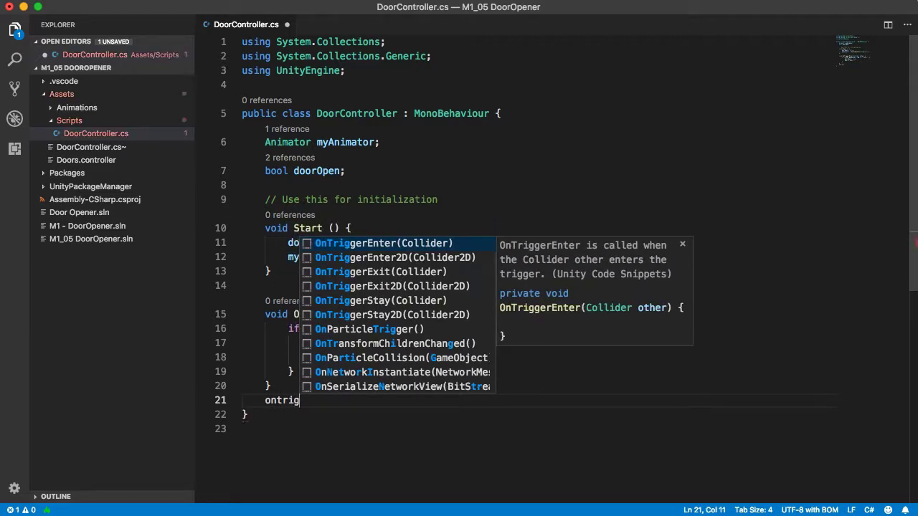
key(Down)
key(Down)
key(Return)
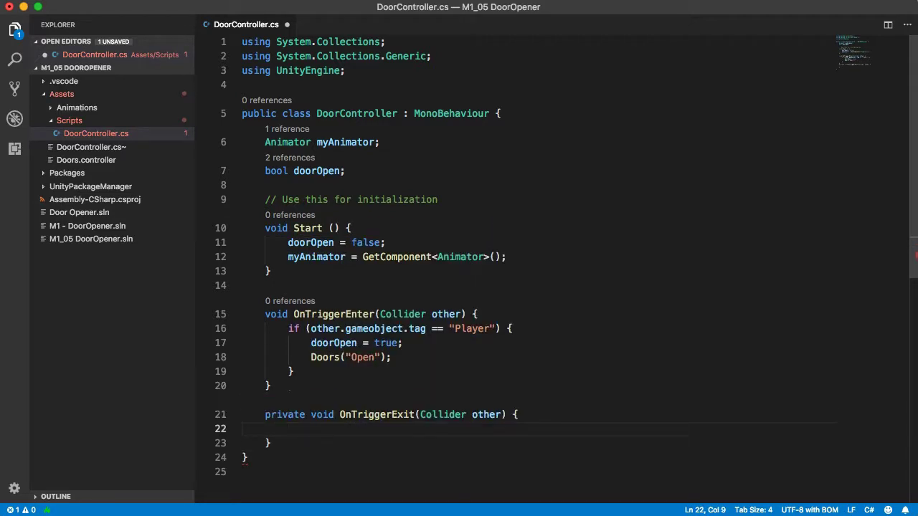
Remove "private" from the OnTriggerExit declaration so that it reads void OnTriggerExit(Collider other).
key(Up)
key(Right)
key(Right)
key(Right)
key(Right)
key(Delete)
key(Delete)
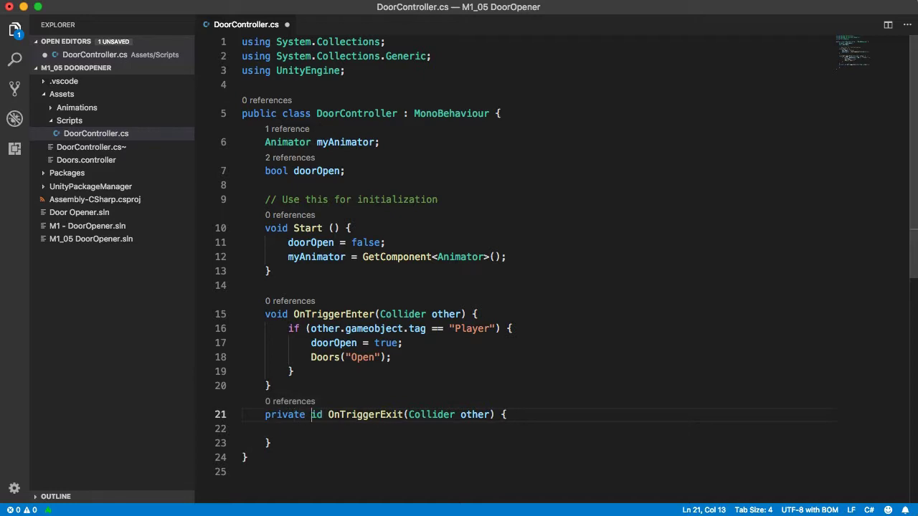
text(vo)
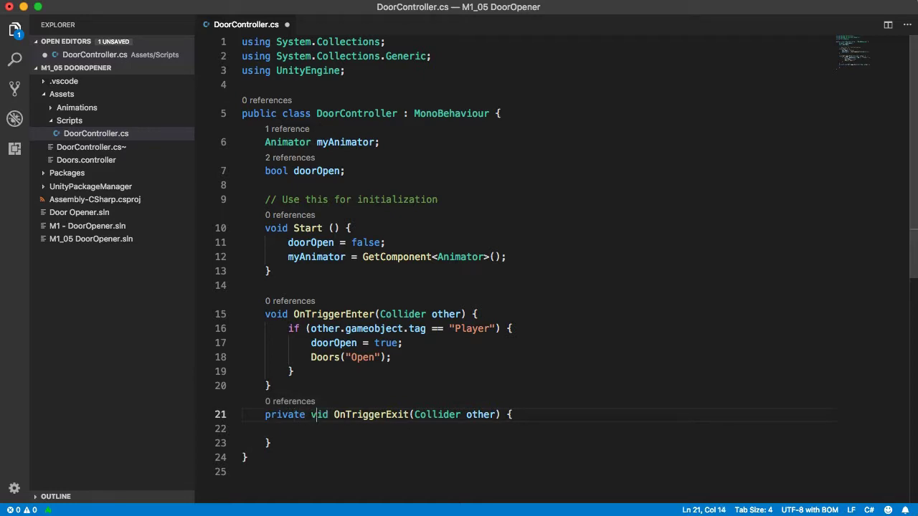
key(Left)
key(Left)
key(BackSpace)
key(BackSpace)
key(BackSpace)
key(BackSpace)
key(BackSpace)
key(BackSpace)
key(BackSpace)
key(BackSpace)
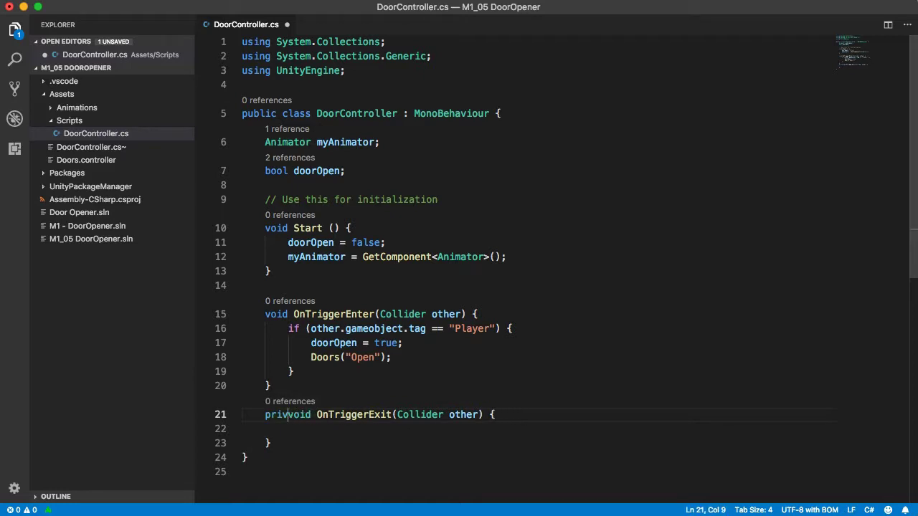
Add an if block inside OnTriggerExit with the condition doorOpen == true and open an empty line in its body.
key(Down)
key(Tab)
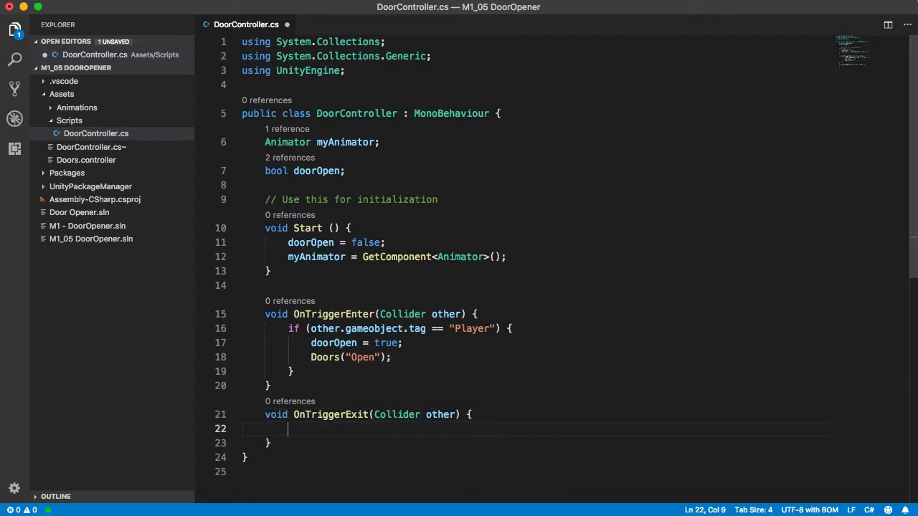
text(if ())
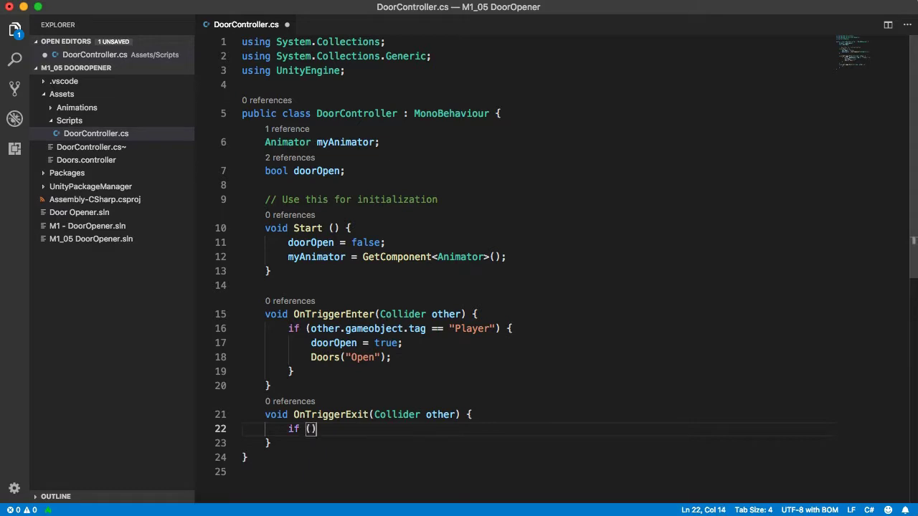
text(doo)
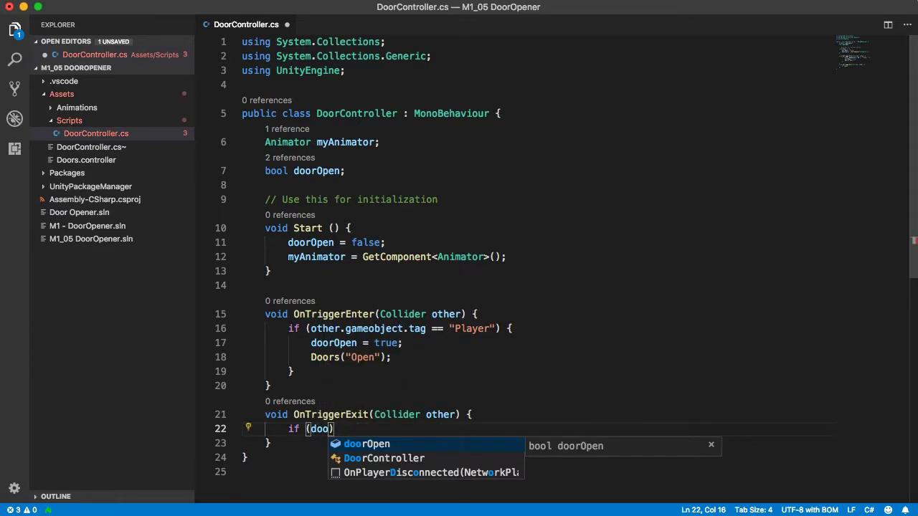
key(Return)
text(==)
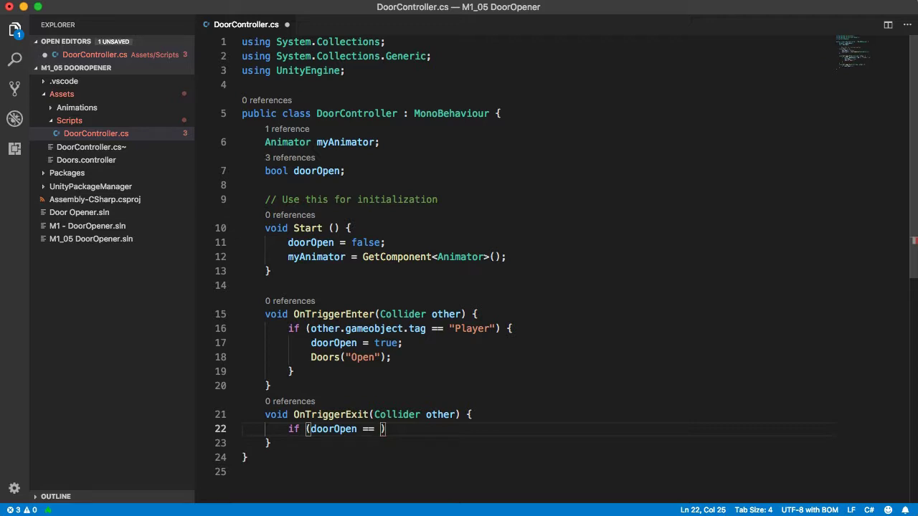
text( tru)
key(Return)
text() {)
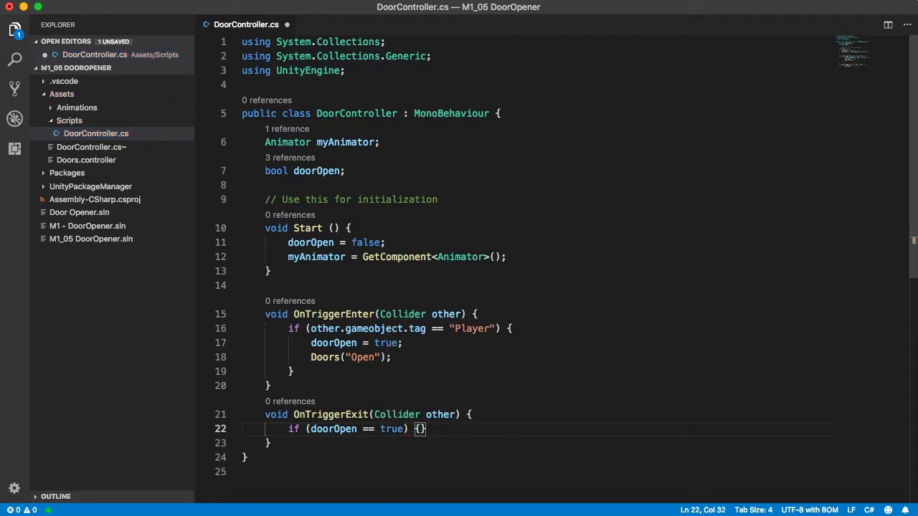
key(Return)
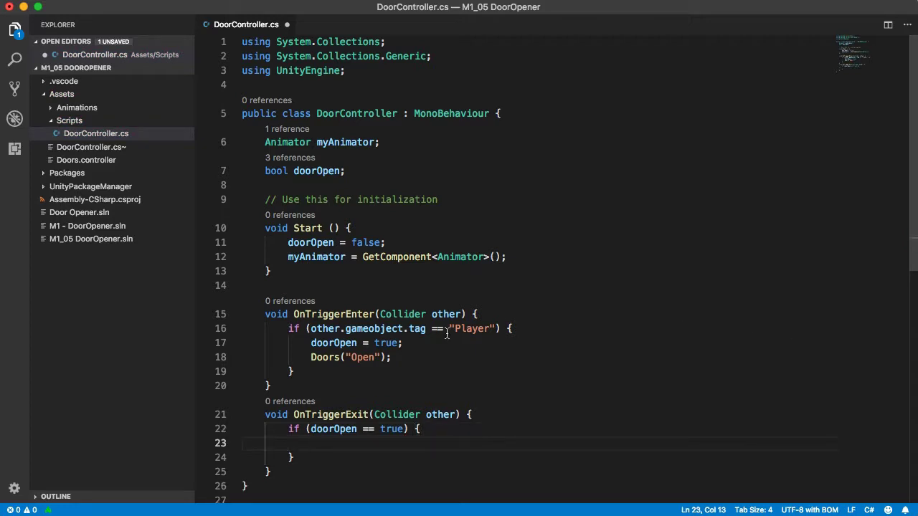
In the if block of OnTriggerExit, add the statement doorOpen = false; and start a new line below it.
drag(293, 414, 424, 415)
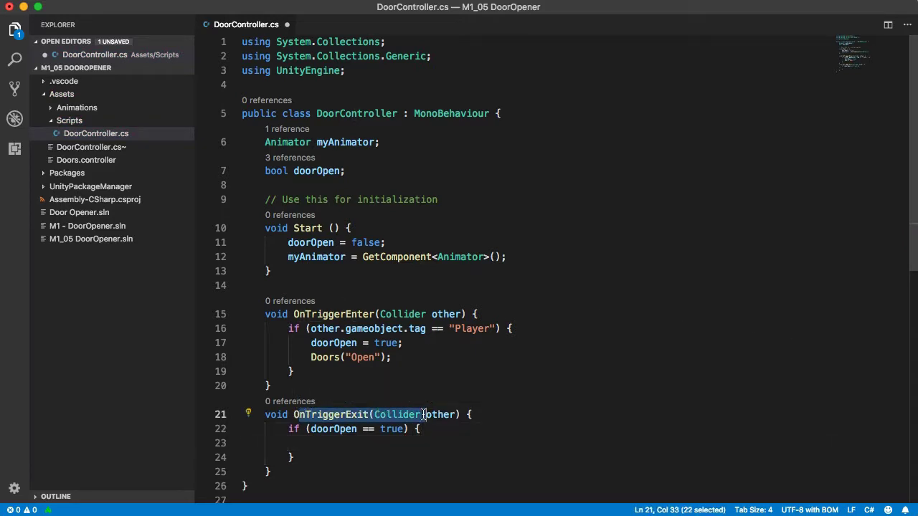
scroll(439, 408, down, 5)
click(334, 235)
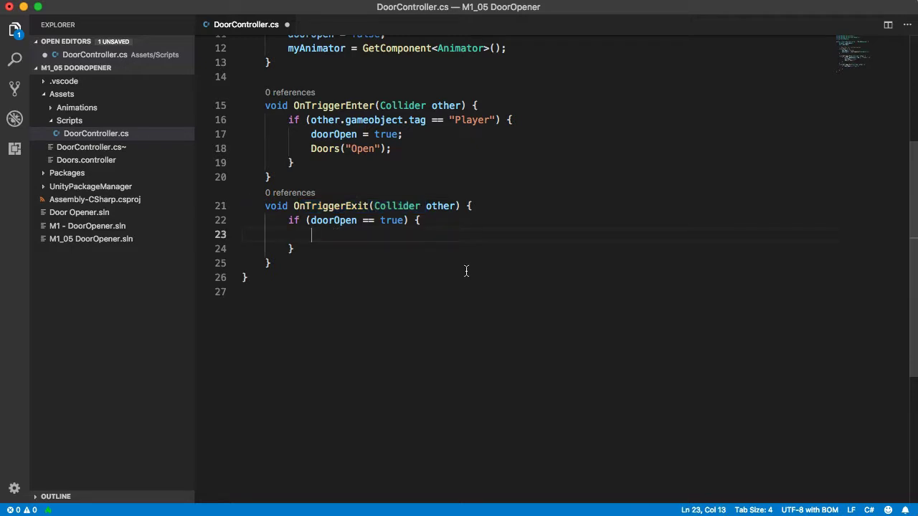
text(door)
key(Tab)
text(= false)
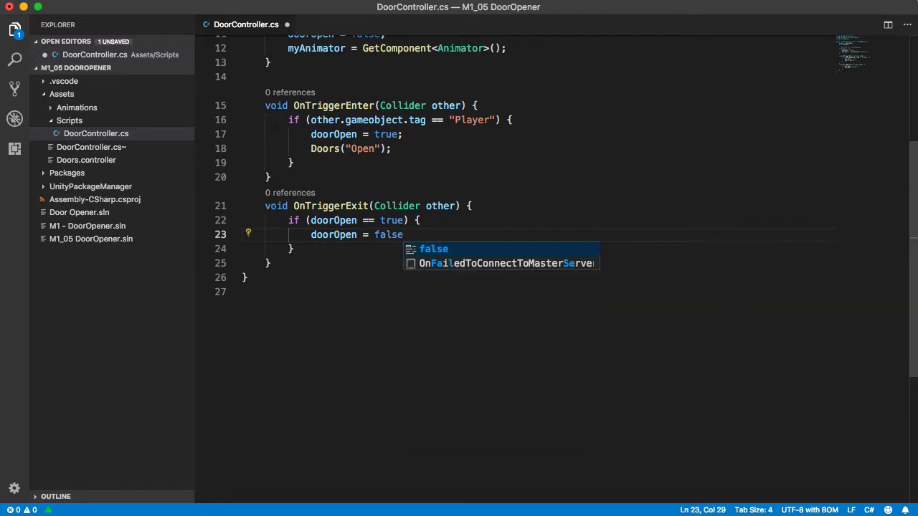
text(;)
key(Return)
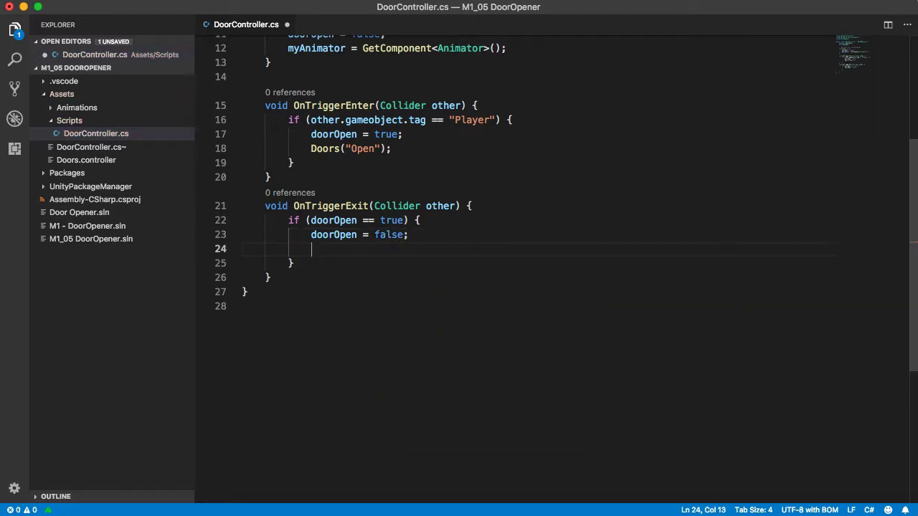
Below doorOpen = false; in OnTriggerExit, add the method call Doors("Close");.
text(Doo)
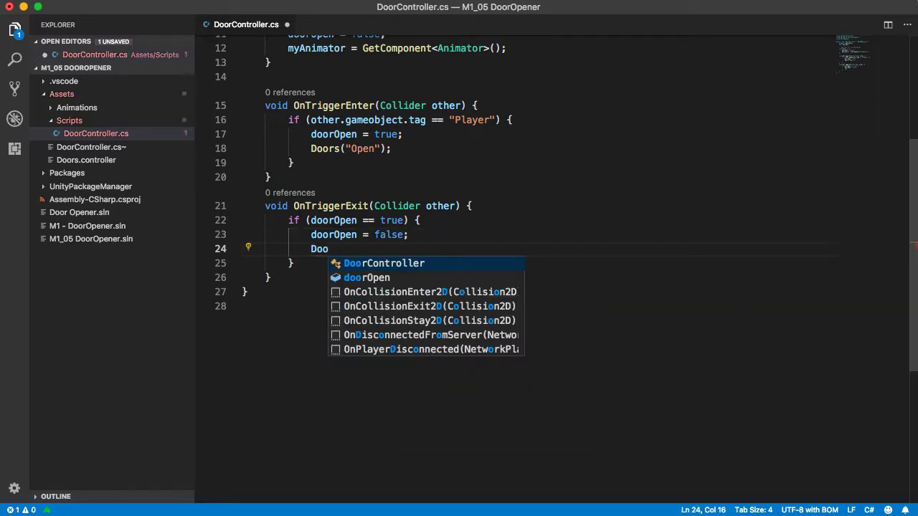
text(rs("");)
key(Left)
key(Left)
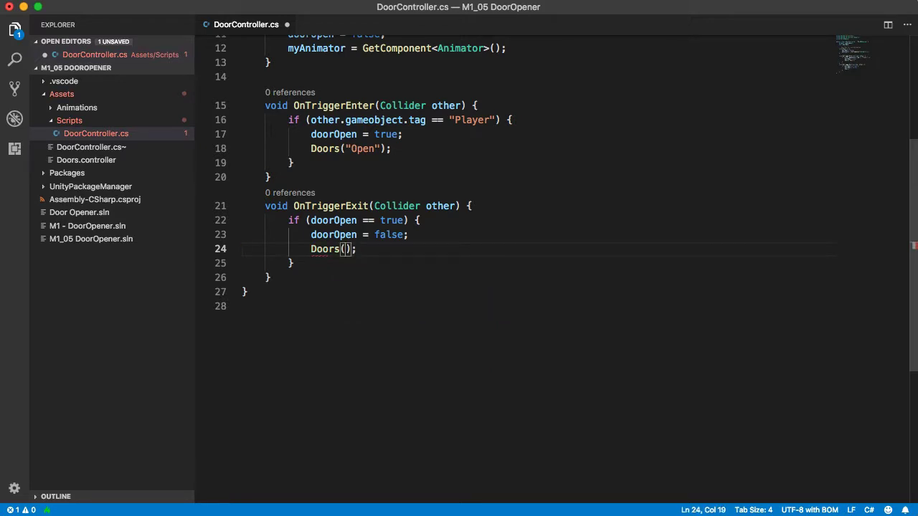
text(")
text(Close)
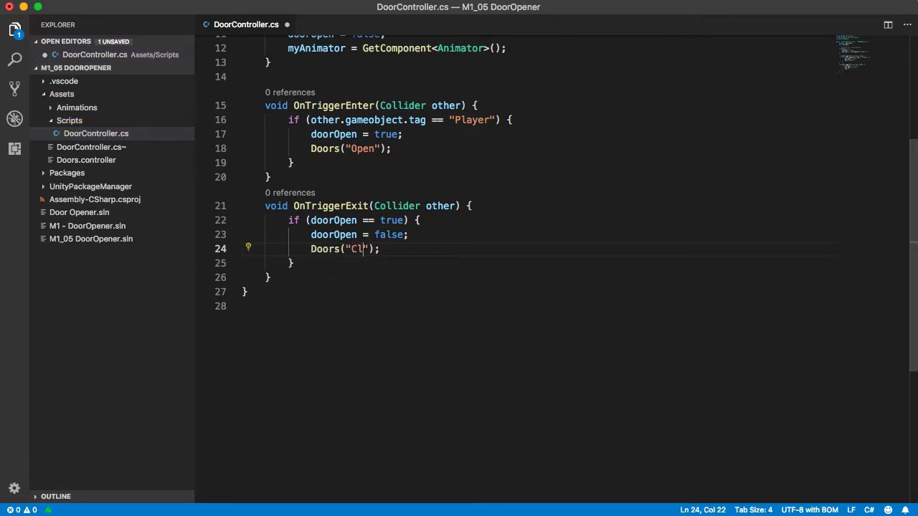
key(Down)
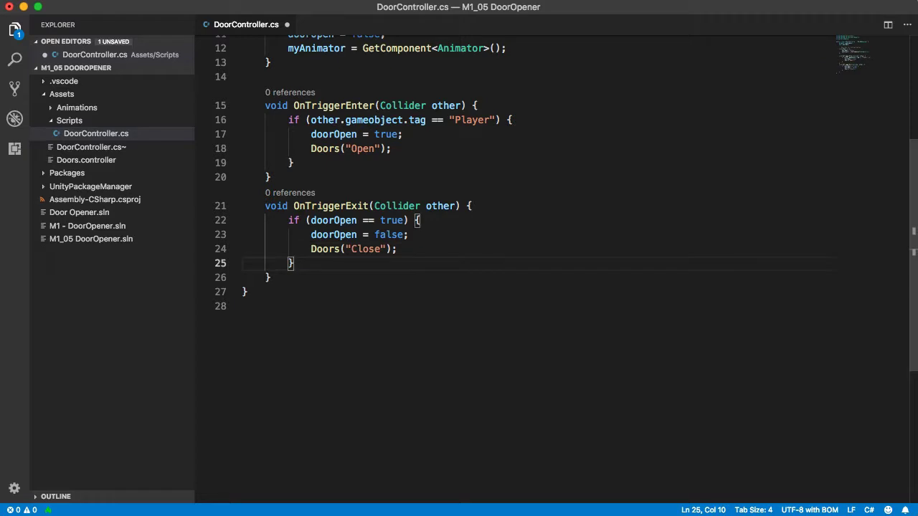
Declare a new method void Doors() on the line below the OnTriggerExit method.
click(268, 277)
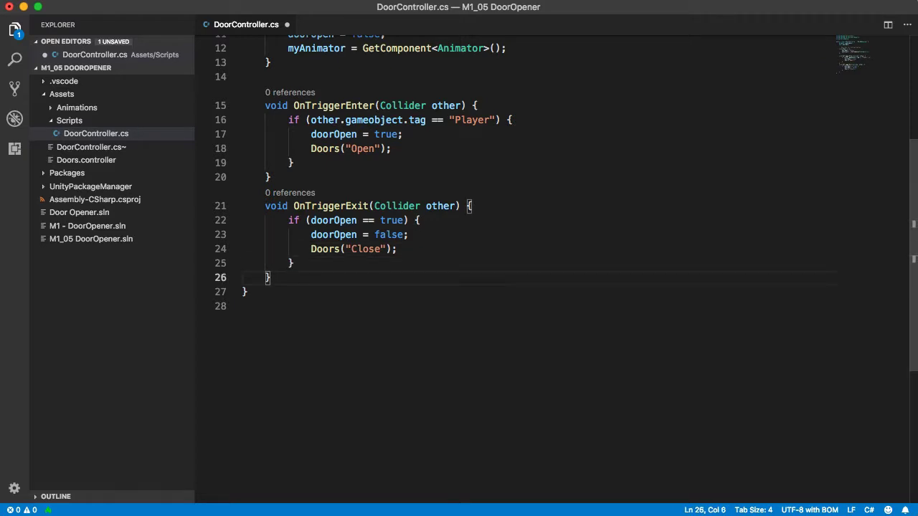
key(Return)
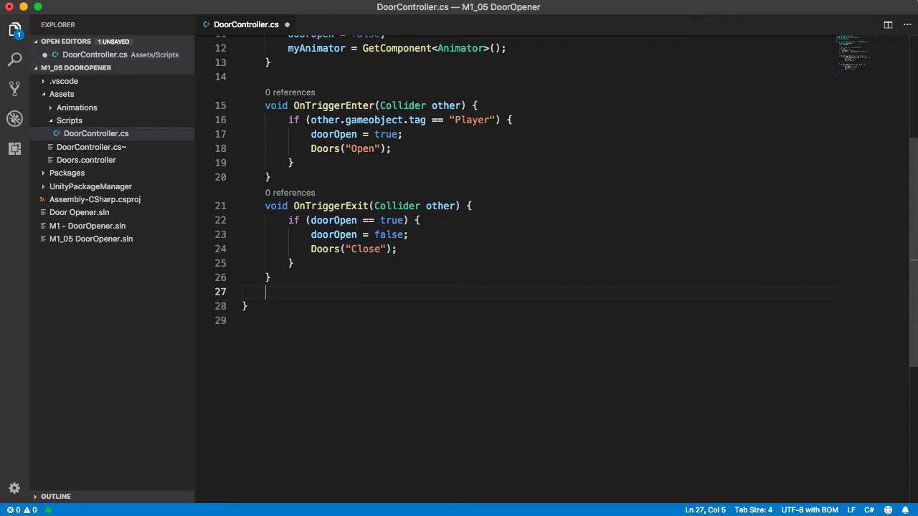
text(voi)
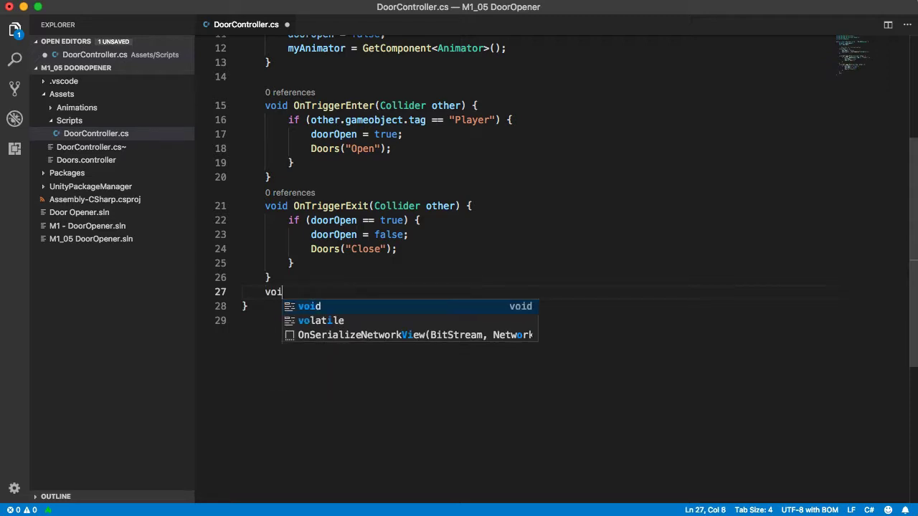
text(d Doors())
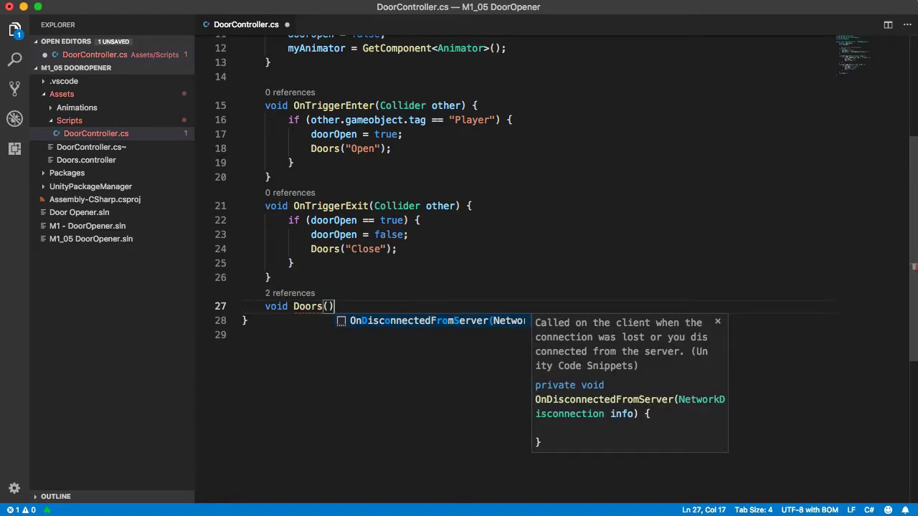
key(Left)
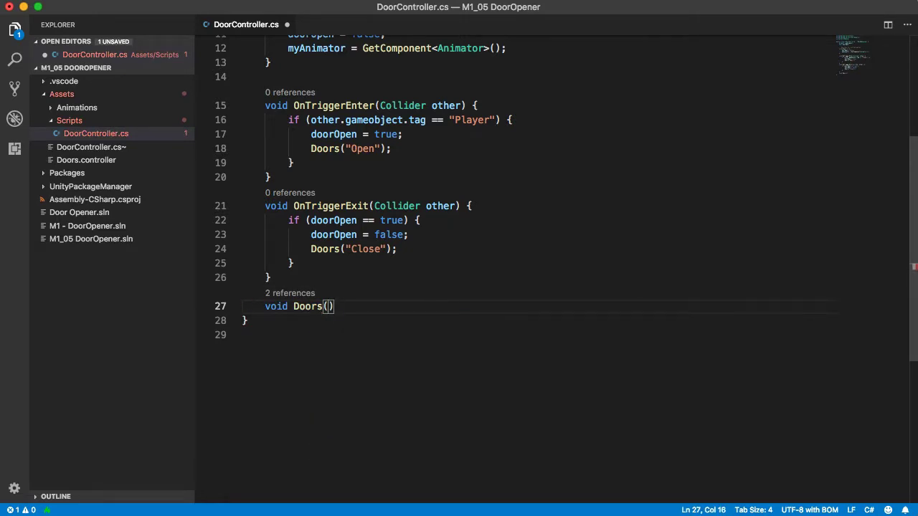
Give the Doors method a string parameter named direction and open a braced body with an empty line.
text(strin)
text(g)
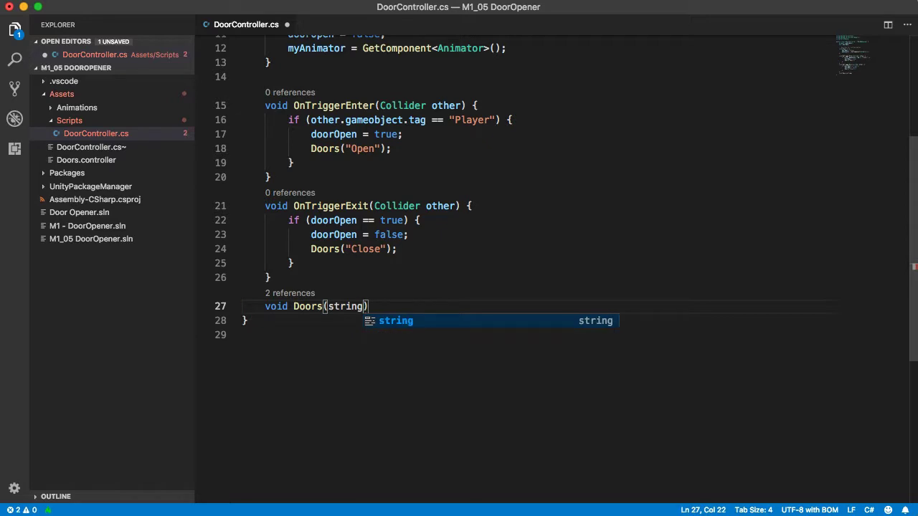
text( directio)
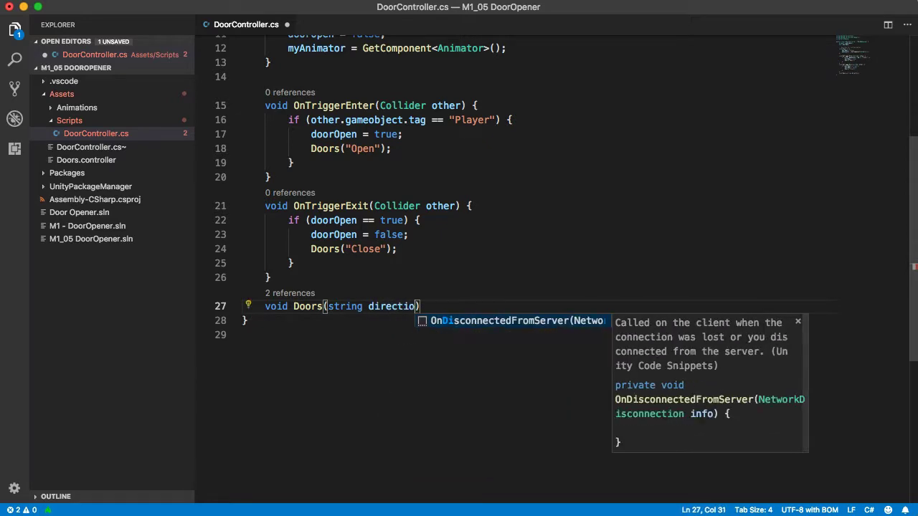
text(n)
key(Escape)
key(End)
text({)
key(Return)
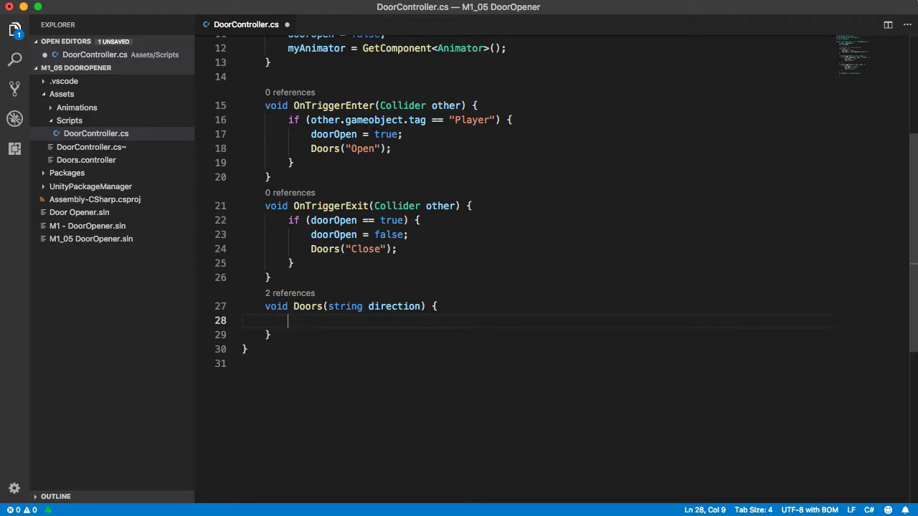
In the Doors body, add the statement myAnimator.SetTrigger (direction); and save the script.
text(myAnimator)
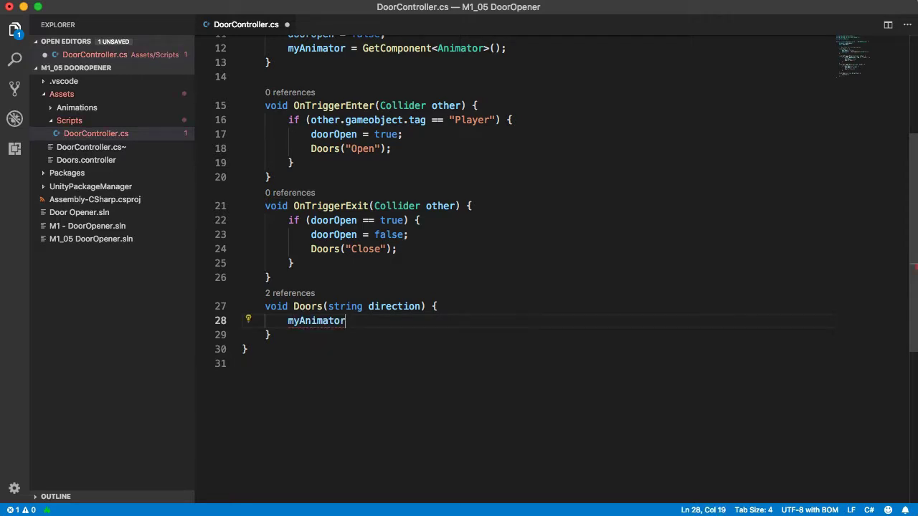
text(.Set)
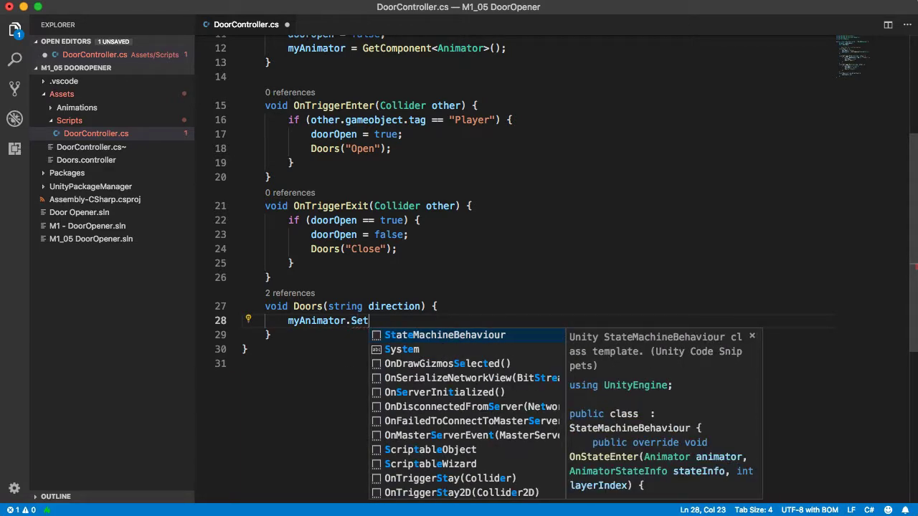
text(Trigger)
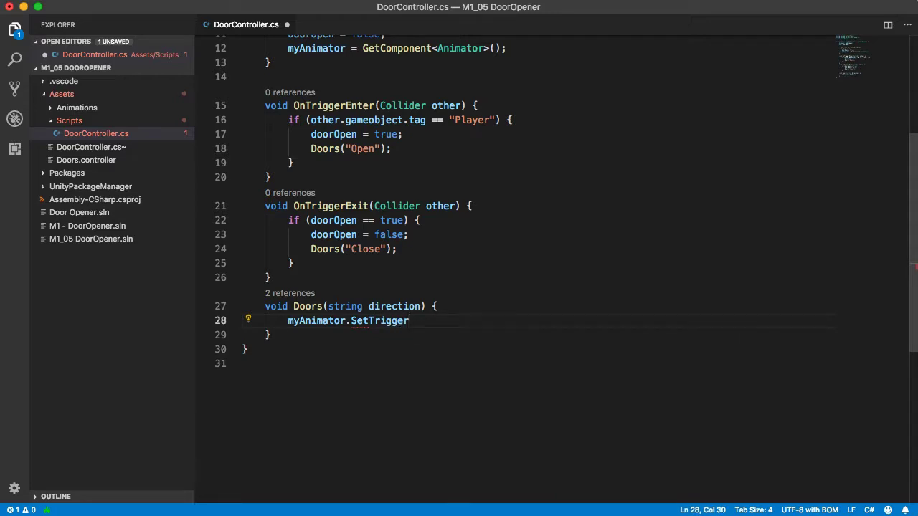
text( ();)
key(Left)
key(Left)
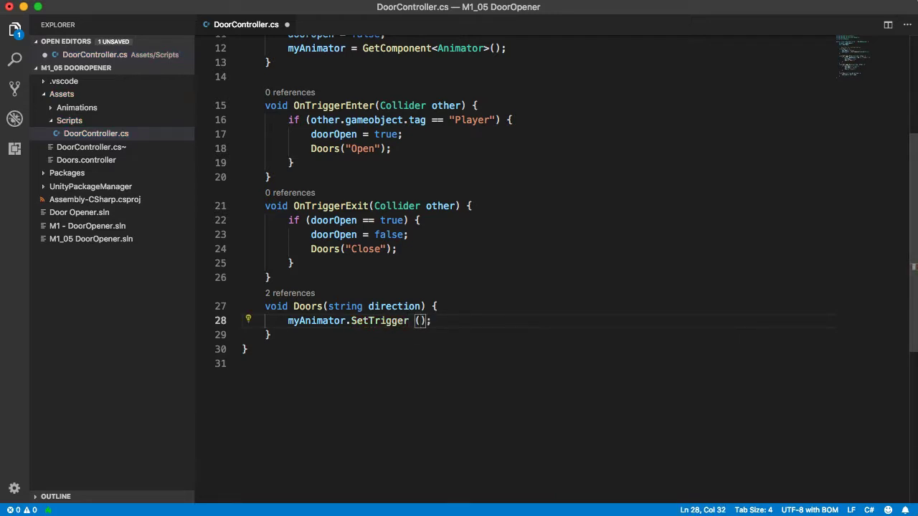
text(dire)
key(Tab)
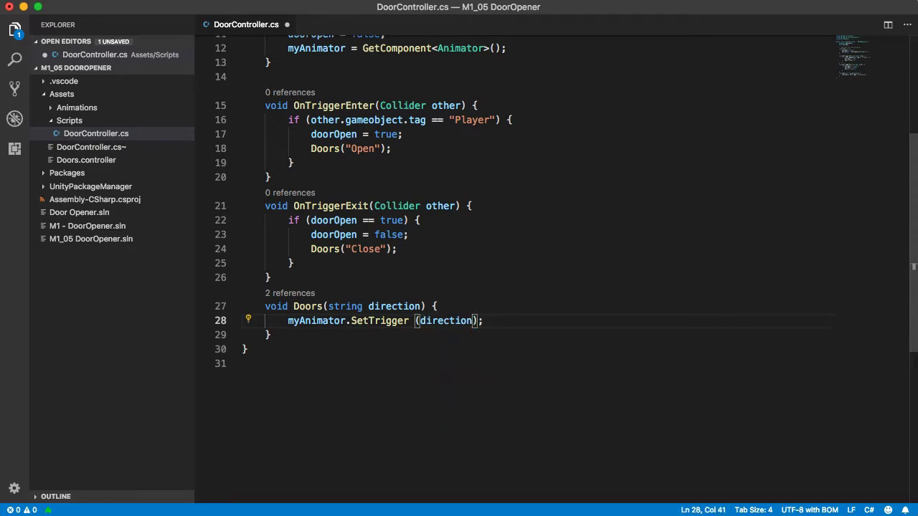
key(super+s)
Review the DoorController script from the variable declarations to the Doors method and enlarge the editor display.
scroll(450, 230, up, 5)
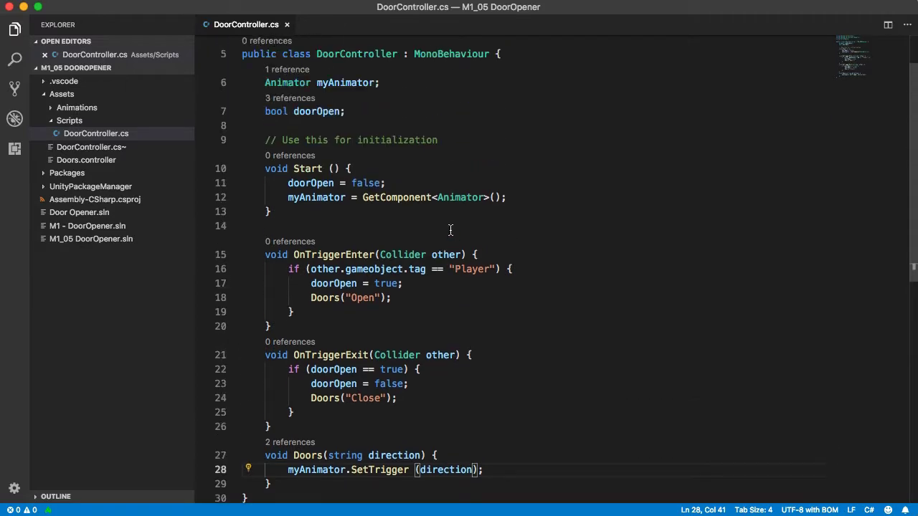
scroll(450, 229, down, 2)
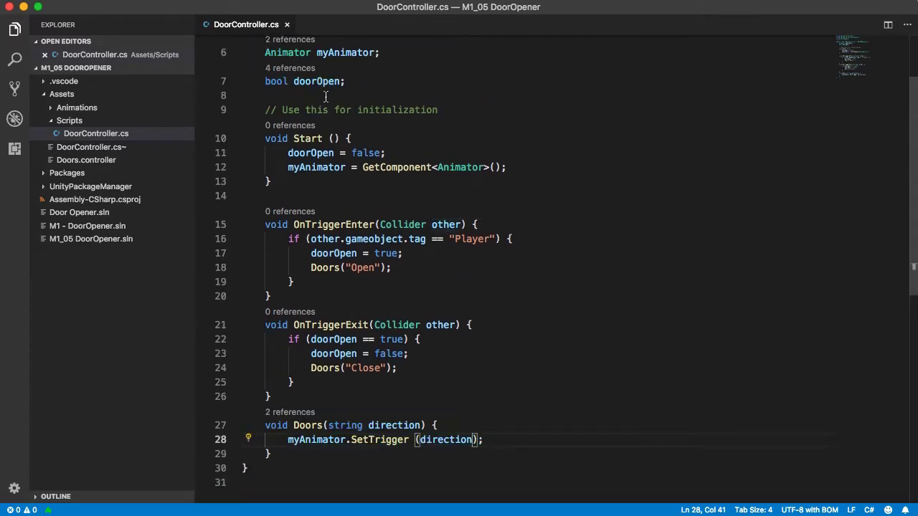
mouse_move(344, 54)
mouse_move(324, 84)
mouse_move(326, 170)
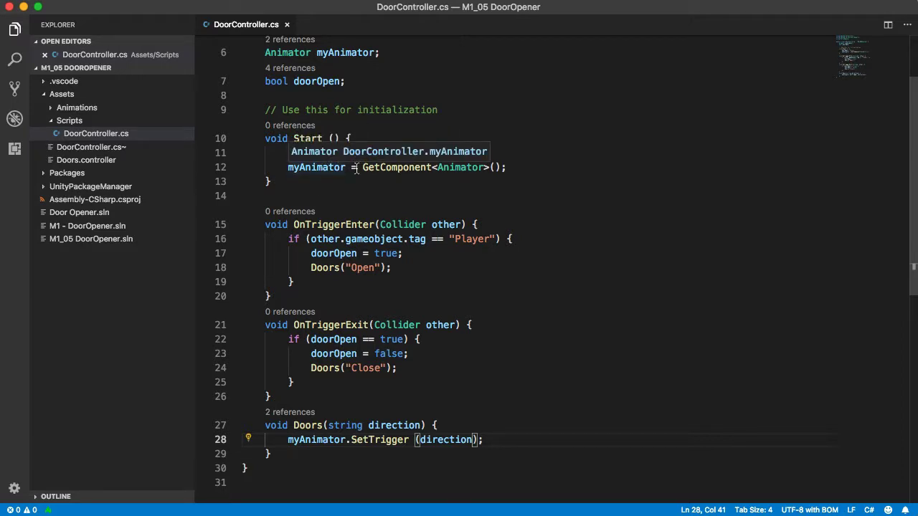
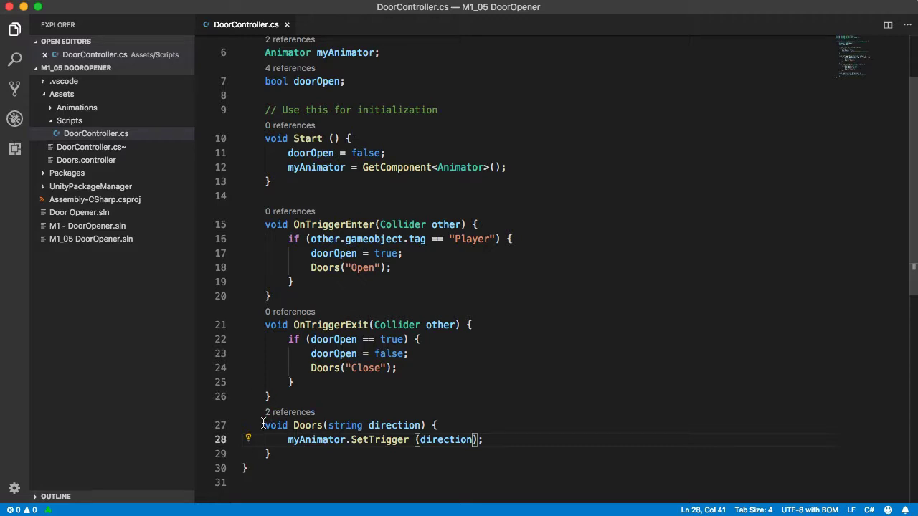
drag(371, 454, 373, 396)
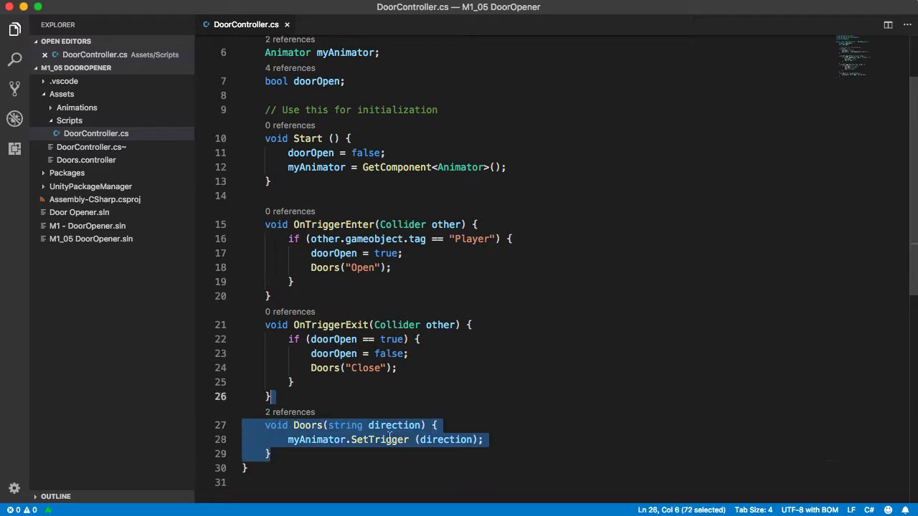
click(530, 426)
scroll(533, 423, down, 1)
scroll(533, 424, down, 4)
scroll(534, 423, up, 1)
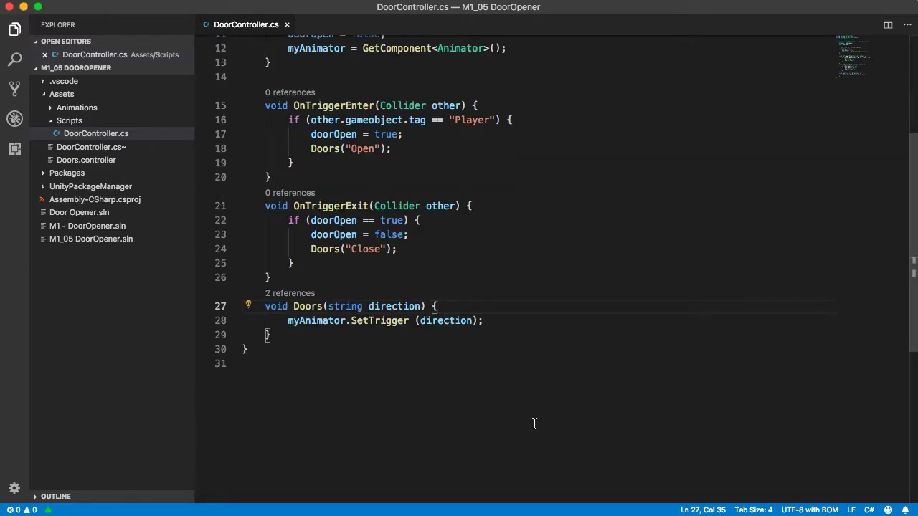
key(super+equal)
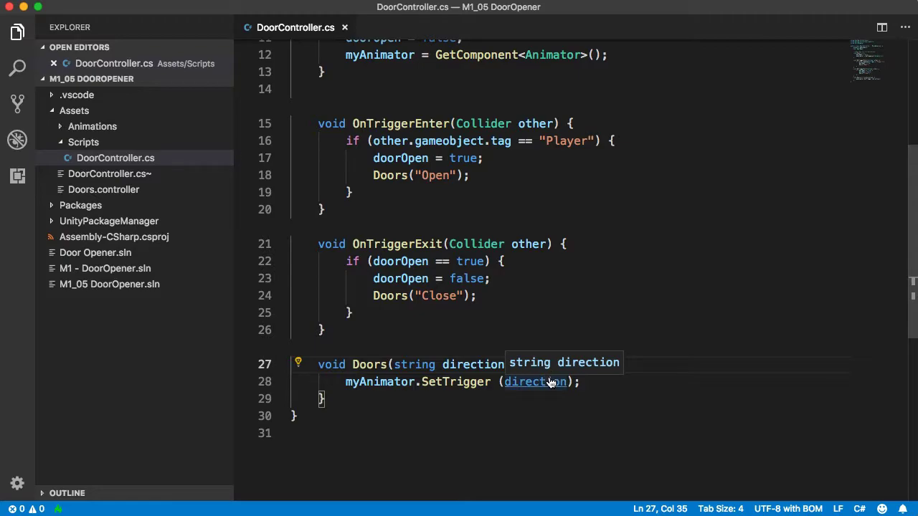
Switch to Unity, bring up the Scene and Game views, and open the script line behind the reported gameobject compiler error.
key(super+Tab)
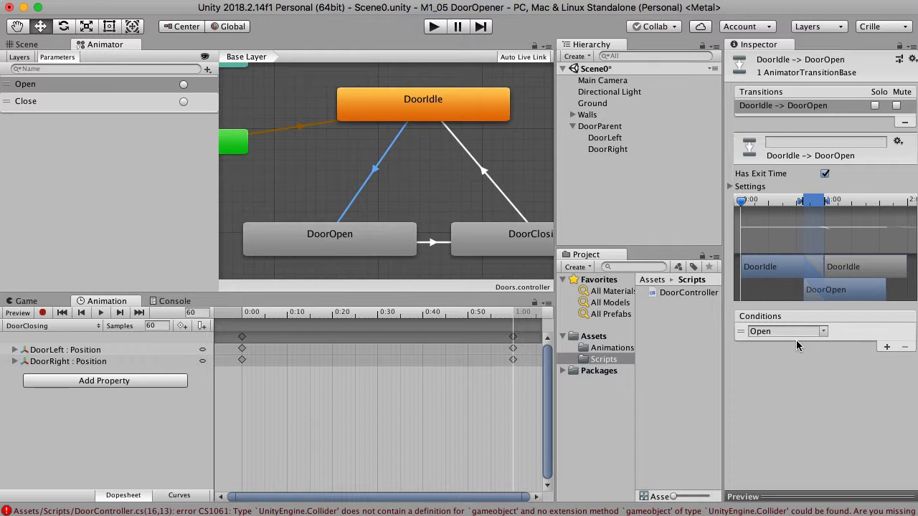
click(33, 45)
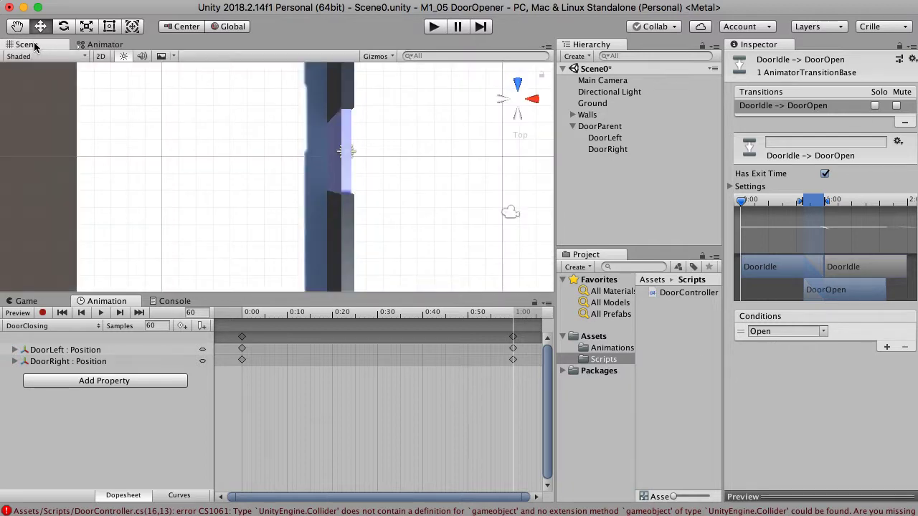
click(30, 302)
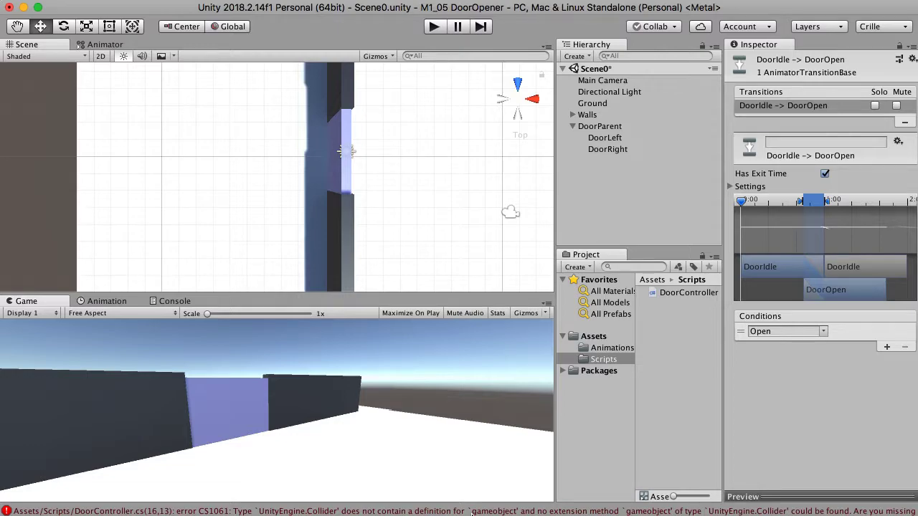
click(473, 512)
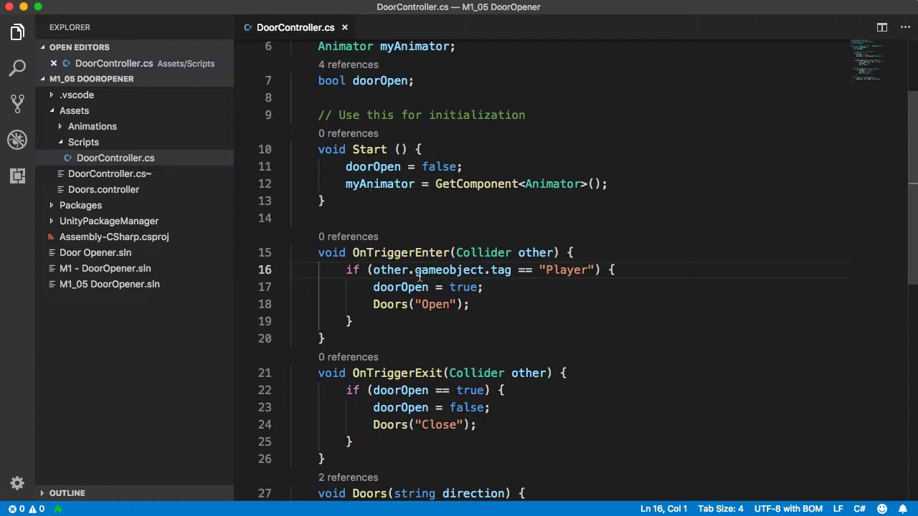
Insert other.tag at the start of the if condition in OnTriggerEnter, before the existing other.gameobject.tag.
click(372, 270)
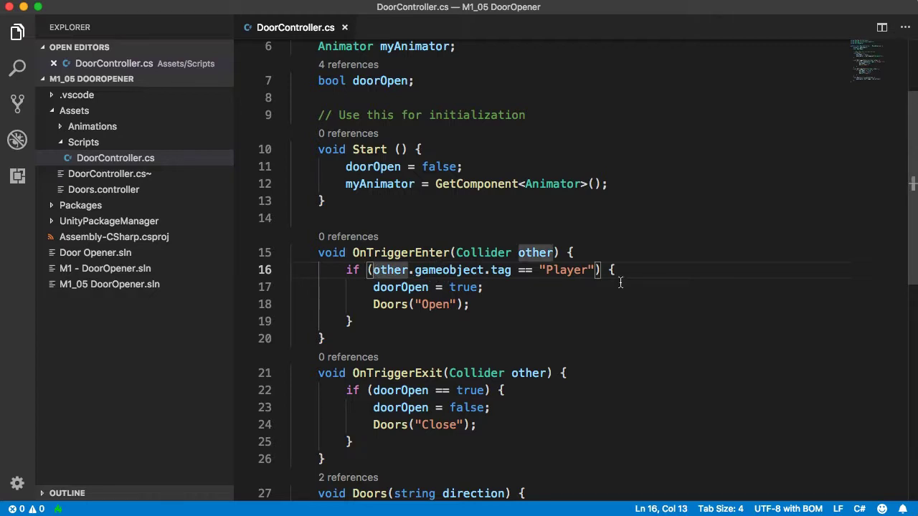
text(if ()
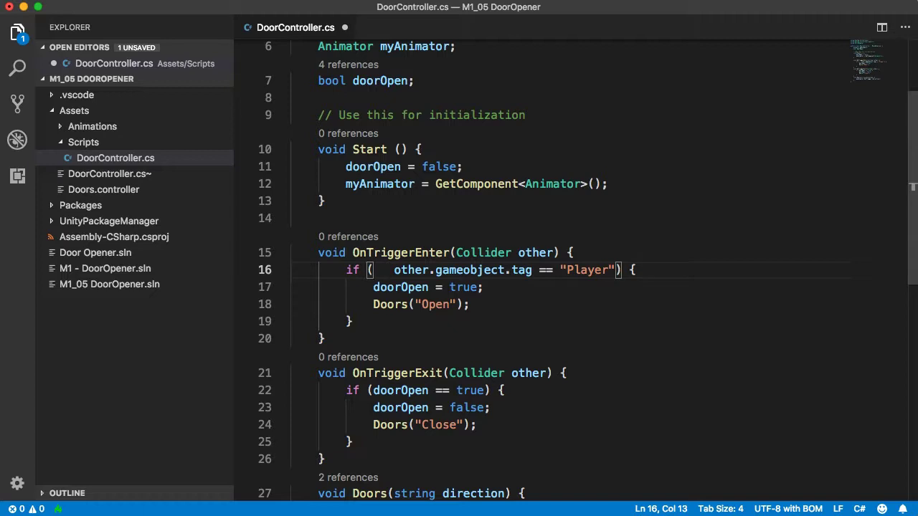
text(other)
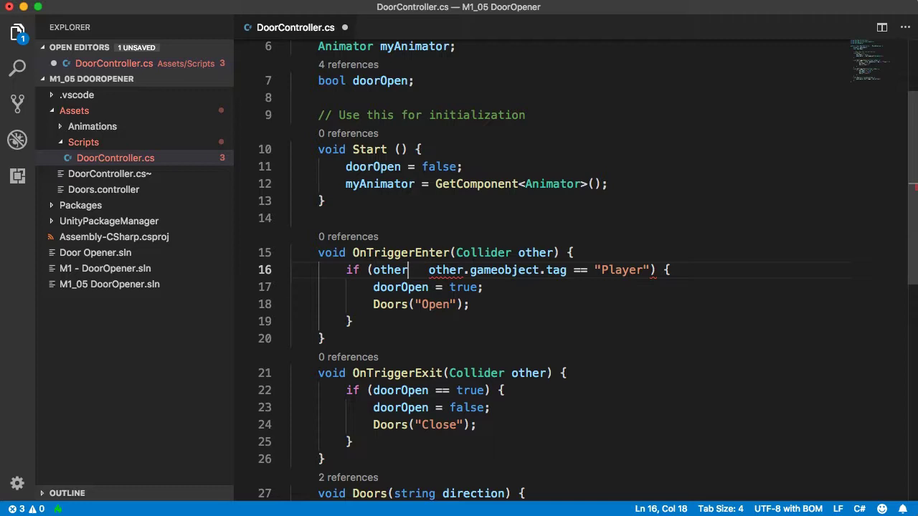
text(.)
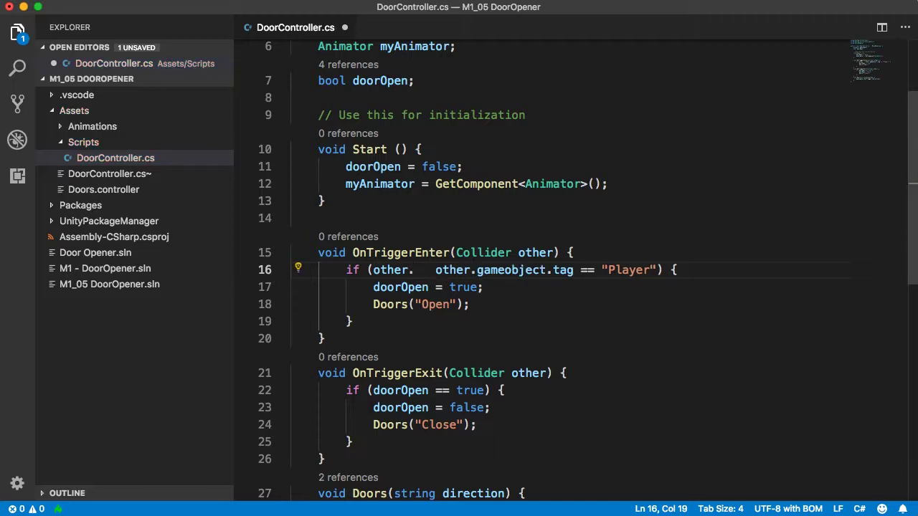
text(t)
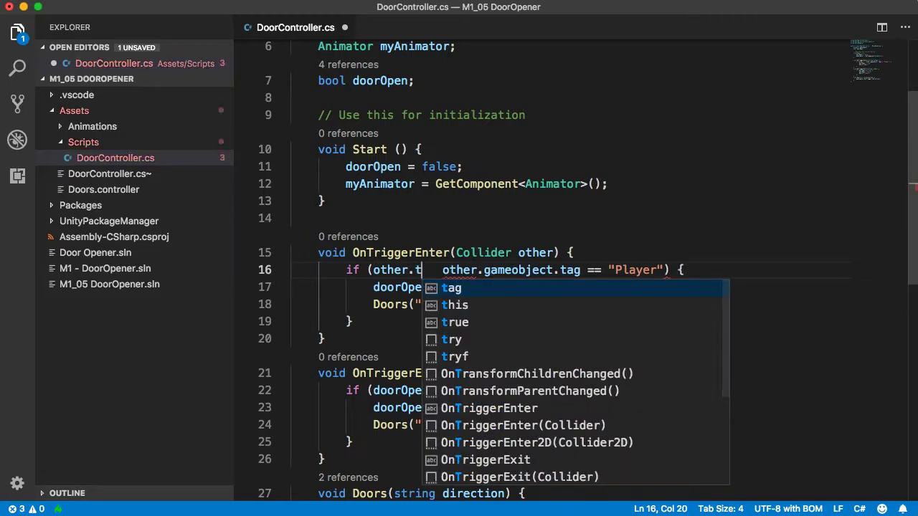
key(Tab)
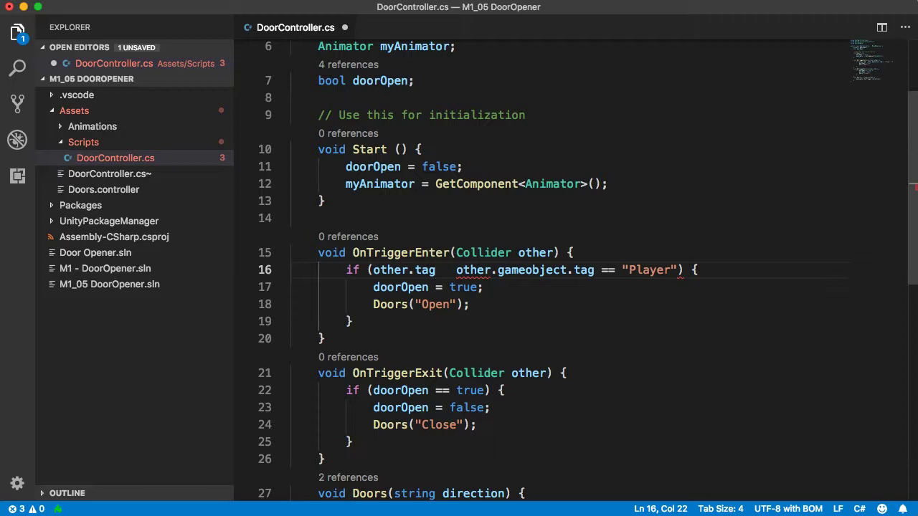
Delete the old other.gameobject.tag so the condition reads other.tag == "Player", and save the script.
key(Delete)
key(Delete)
key(Delete)
key(Delete)
key(Delete)
key(Delete)
key(Delete)
key(Delete)
key(Delete)
key(Delete)
key(Delete)
key(Delete)
key(Delete)
key(Delete)
key(Delete)
key(Delete)
key(Delete)
key(Delete)
key(Delete)
key(Delete)
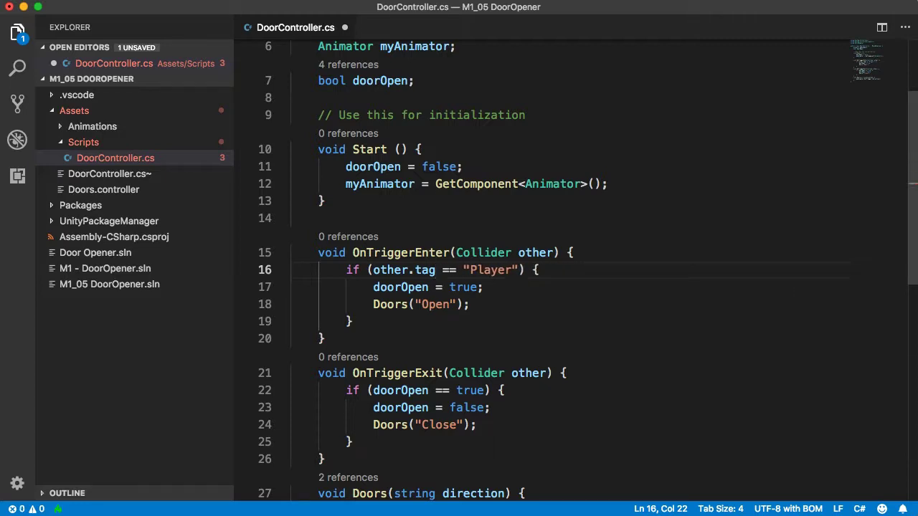
click(422, 270)
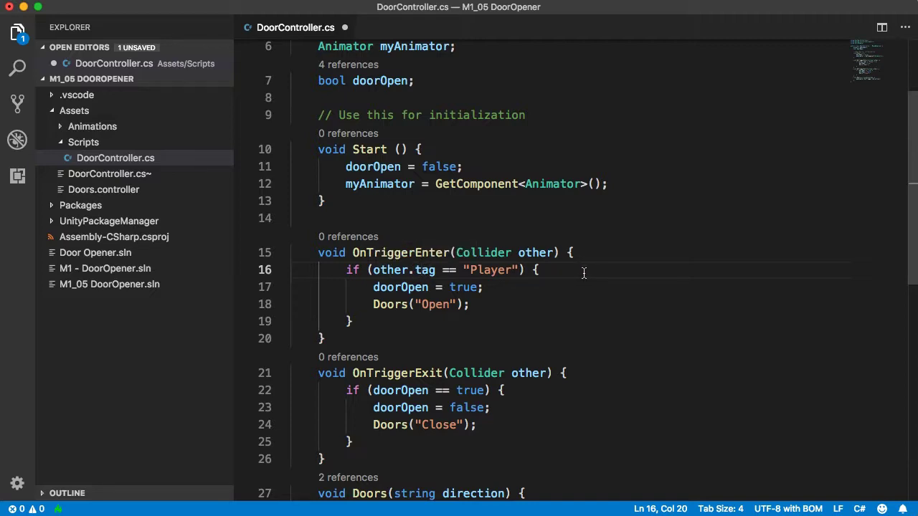
key(super+s)
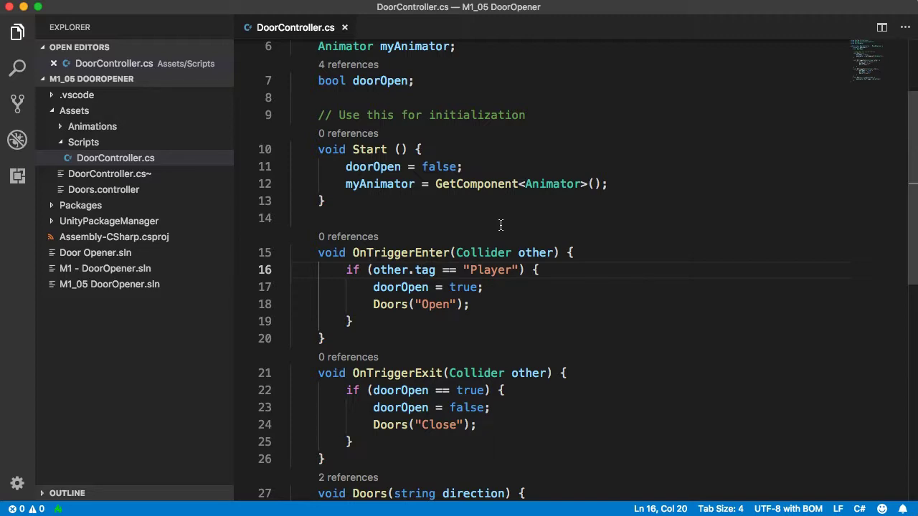
Switch to Unity, bring up the Game view beside an angled view of the doors, and add a 3D cube to the scene.
key(super+Tab)
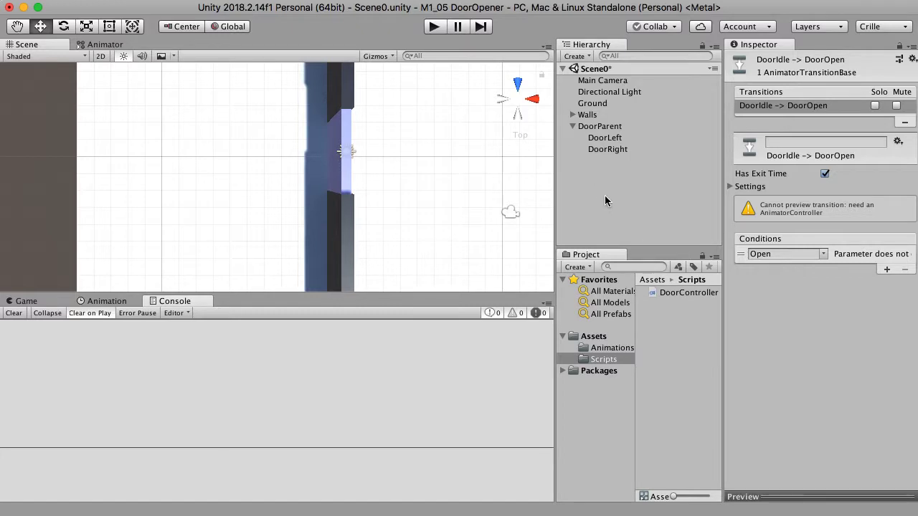
scroll(391, 187, up, 2)
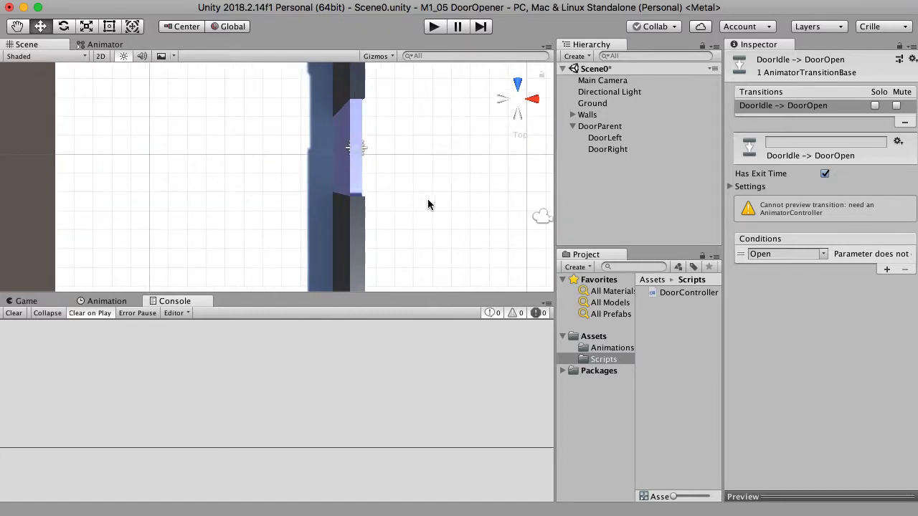
alt+drag(427, 201, 14, 215)
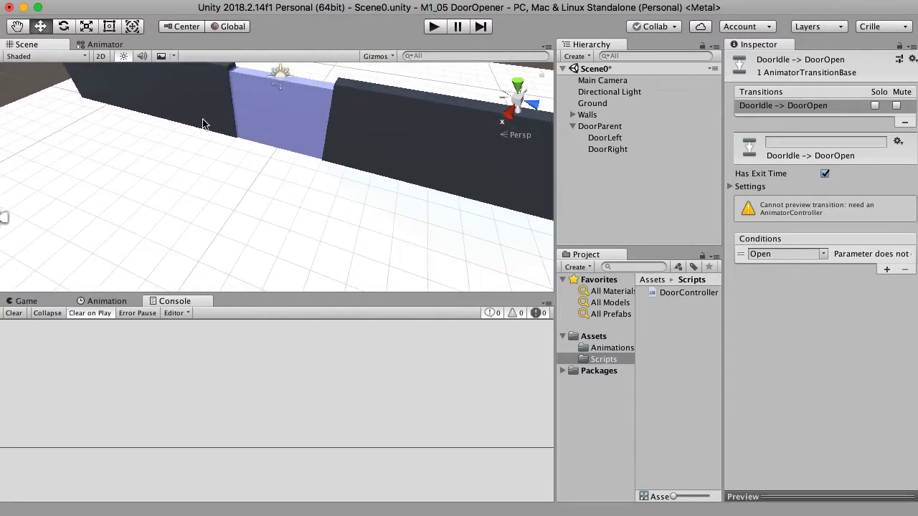
click(27, 301)
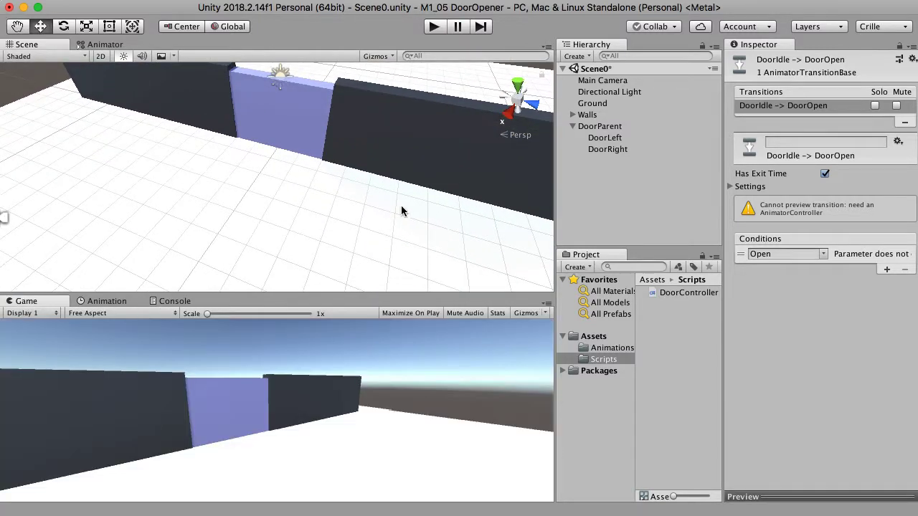
alt+drag(402, 211, 303, 180)
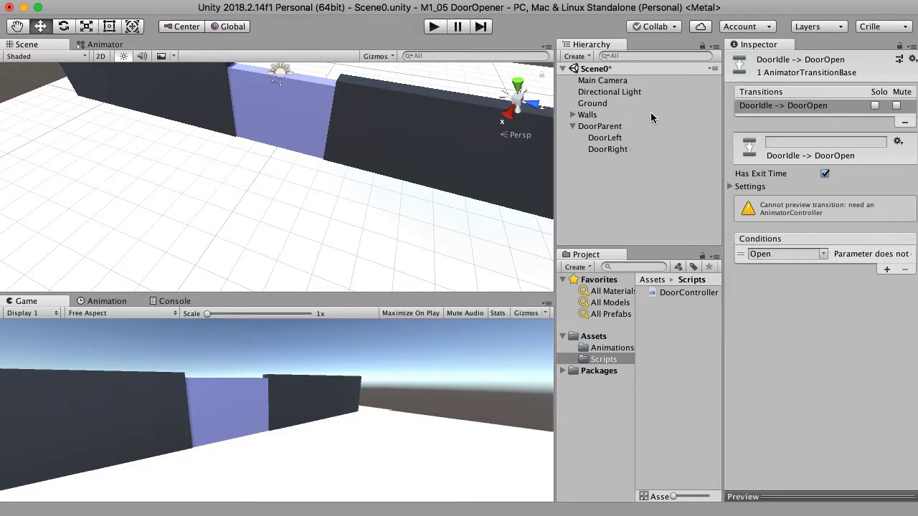
click(577, 56)
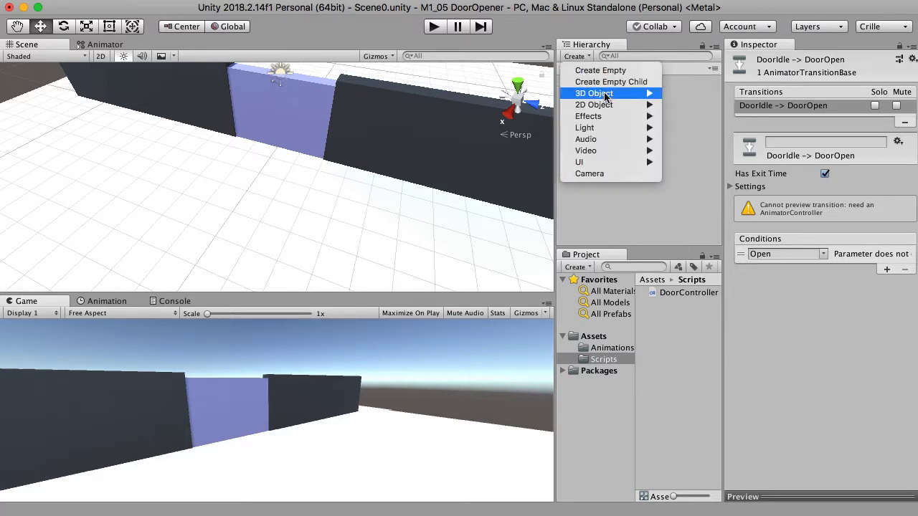
key(Escape)
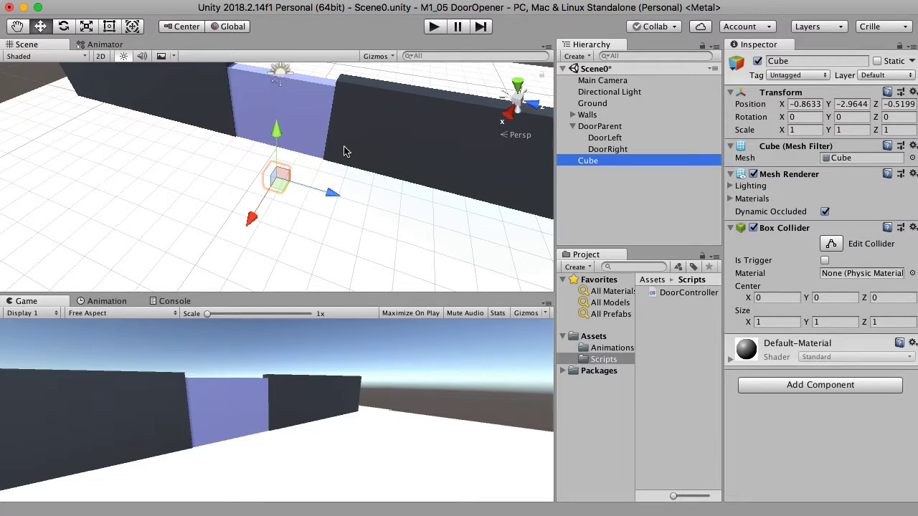
Collapse DoorParent in the scene hierarchy and rename the new cube Player.
click(572, 126)
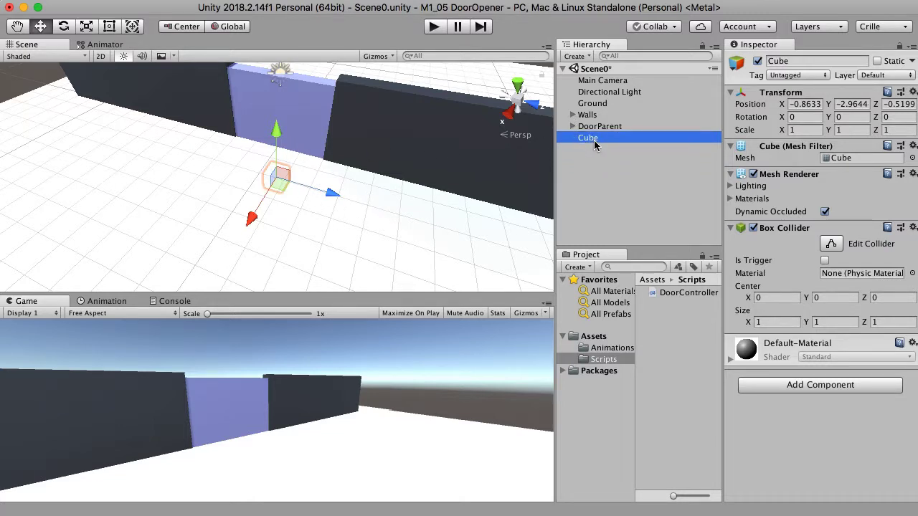
click(593, 141)
text(Player)
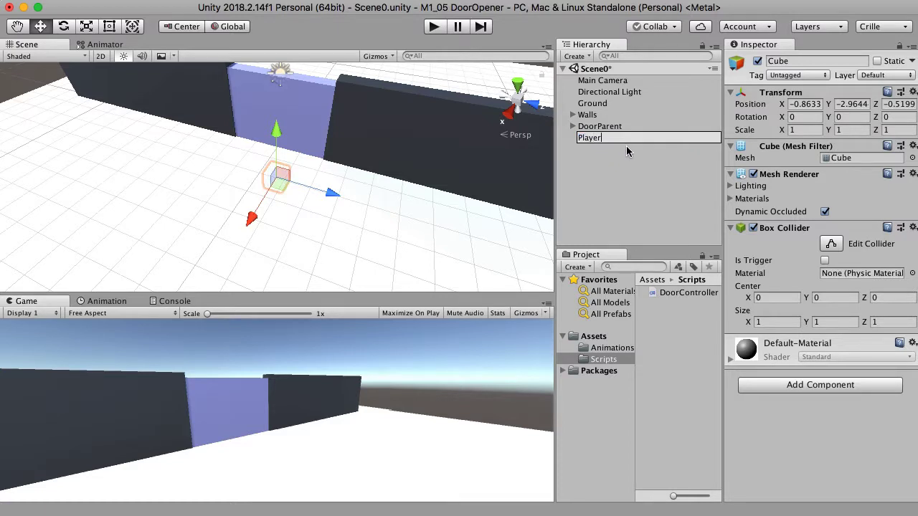
key(Return)
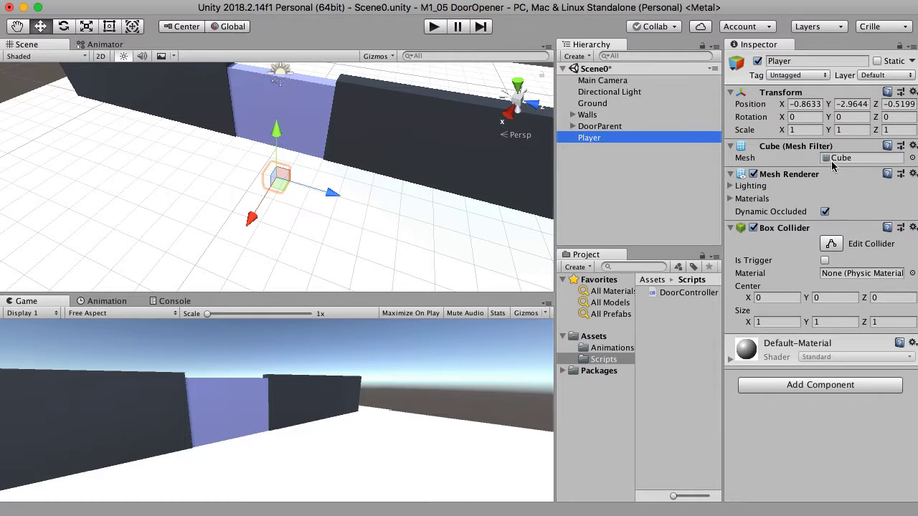
Assign the Player tag to the Player cube and compare it with the tag string in the script's OnTriggerEnter condition.
click(803, 77)
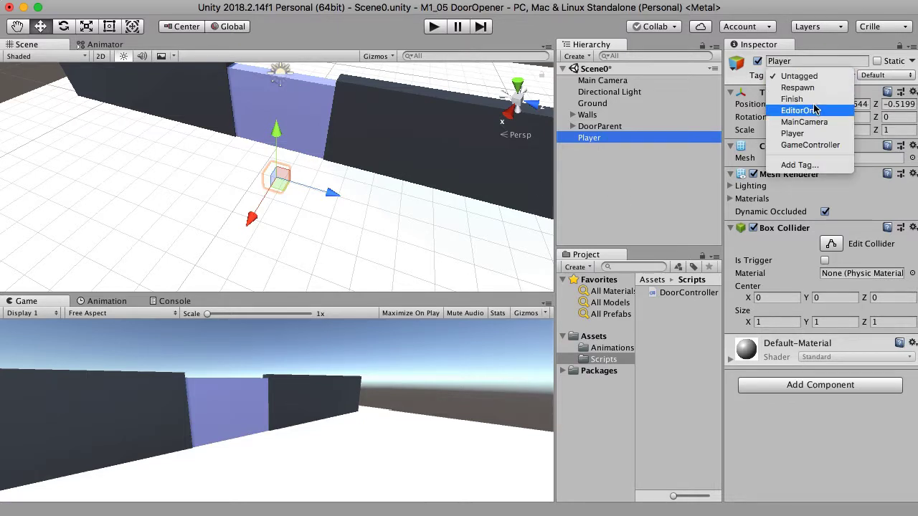
click(807, 135)
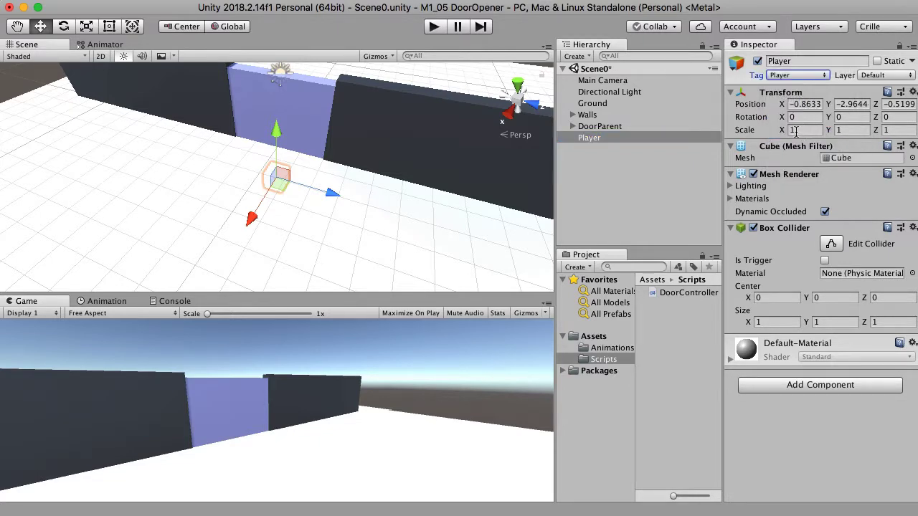
key(super+Tab)
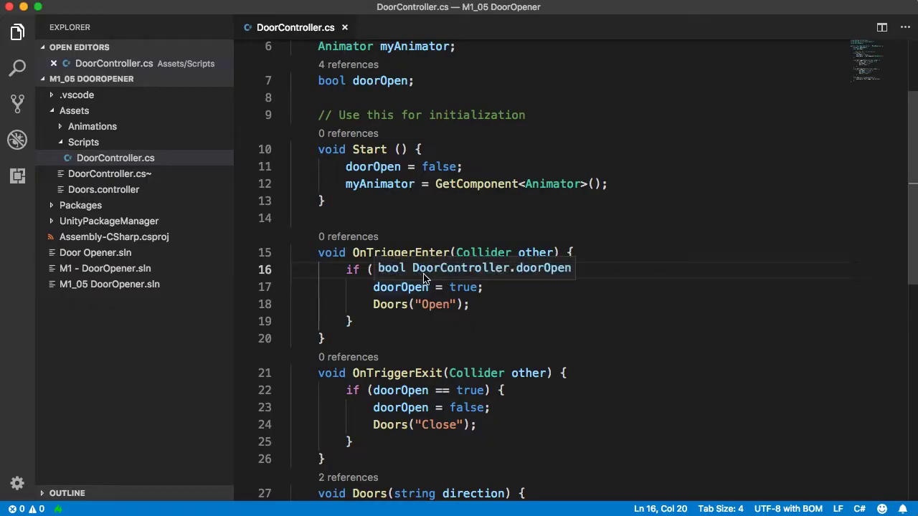
click(495, 270)
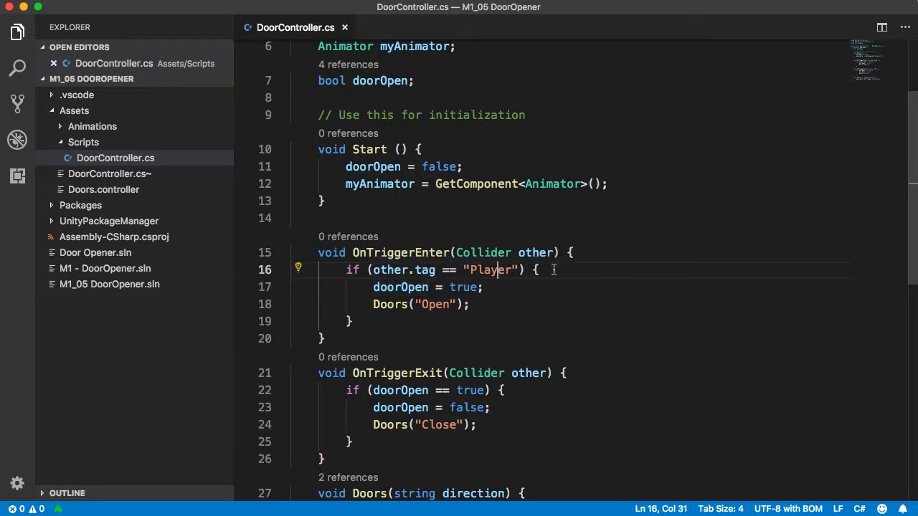
key(super+Tab)
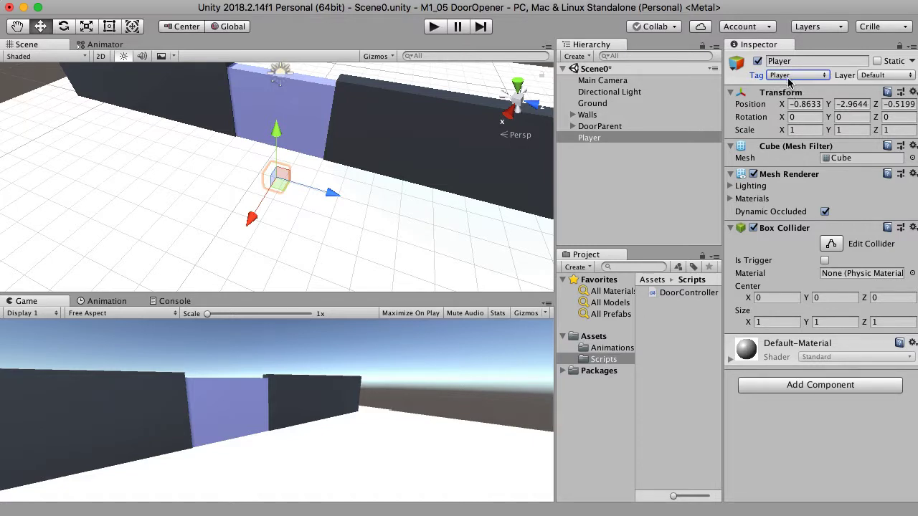
Move the Player cube away from the doors to about X -1.78 and raise it above the ground to about Y 2.99.
drag(278, 135, 278, 66)
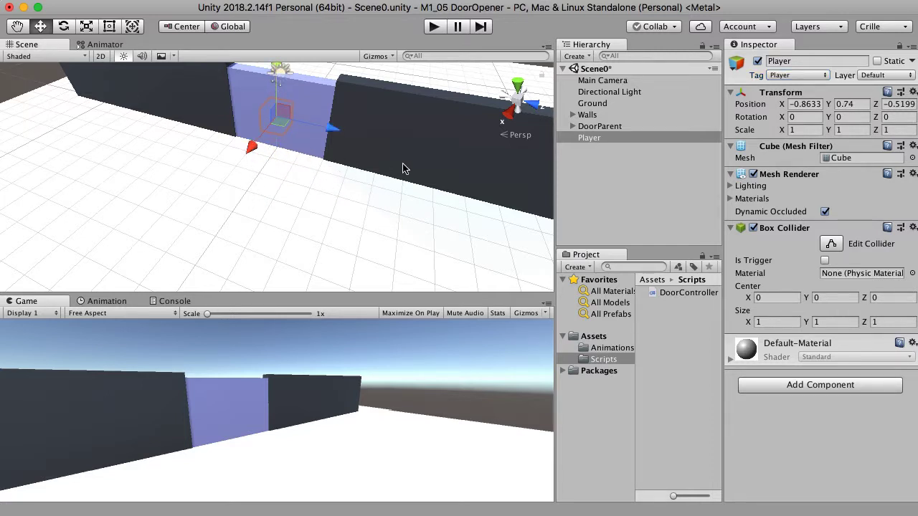
scroll(366, 148, down, 2)
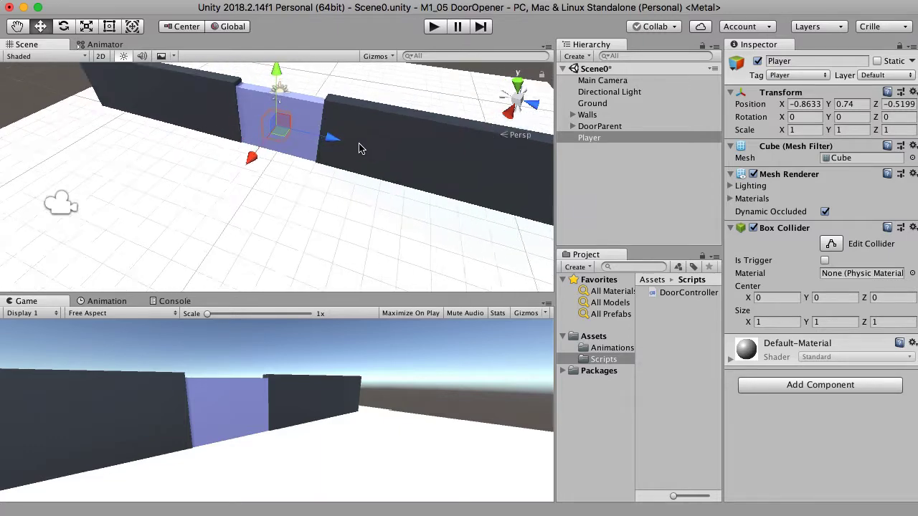
click(517, 85)
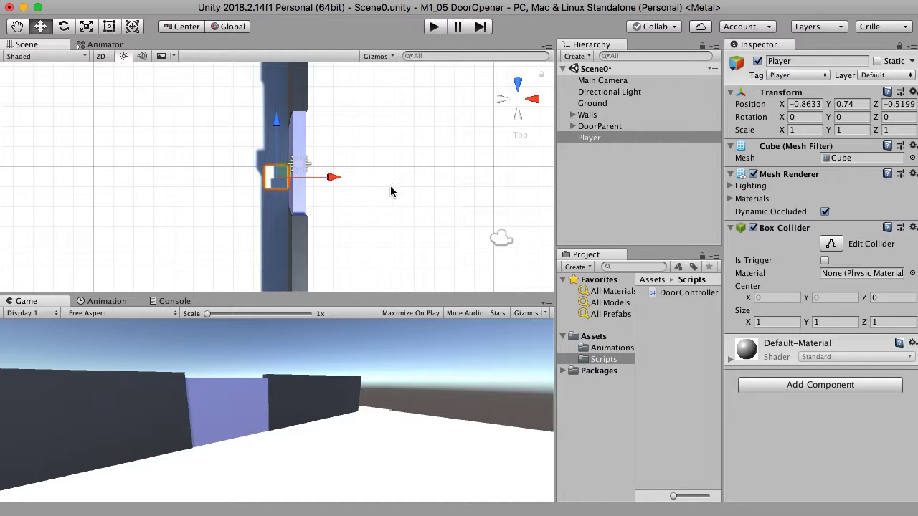
drag(332, 177, 313, 178)
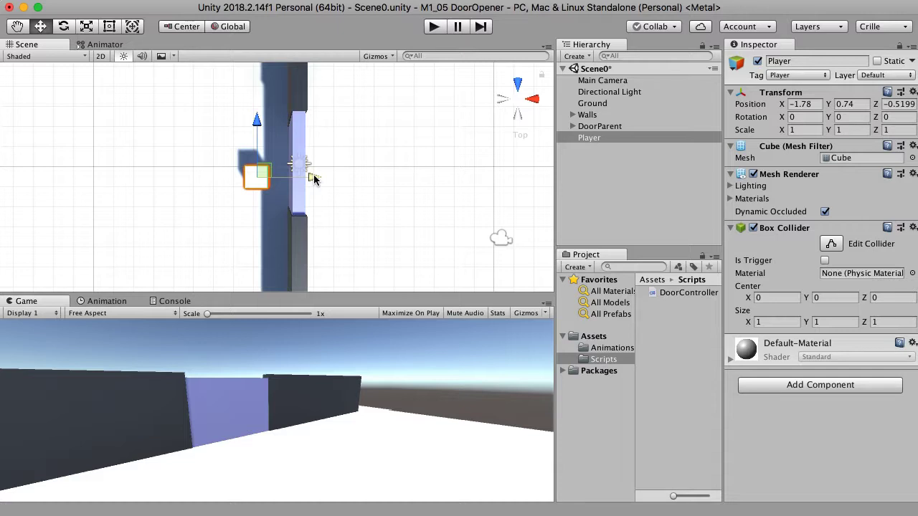
alt+drag(351, 225, 343, 147)
drag(344, 68, 356, 35)
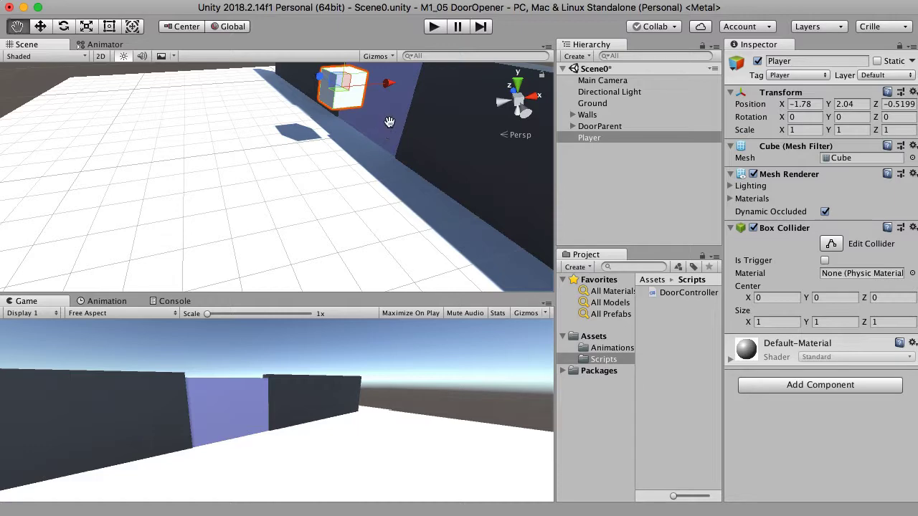
alt+drag(383, 135, 365, 169)
drag(294, 119, 298, 90)
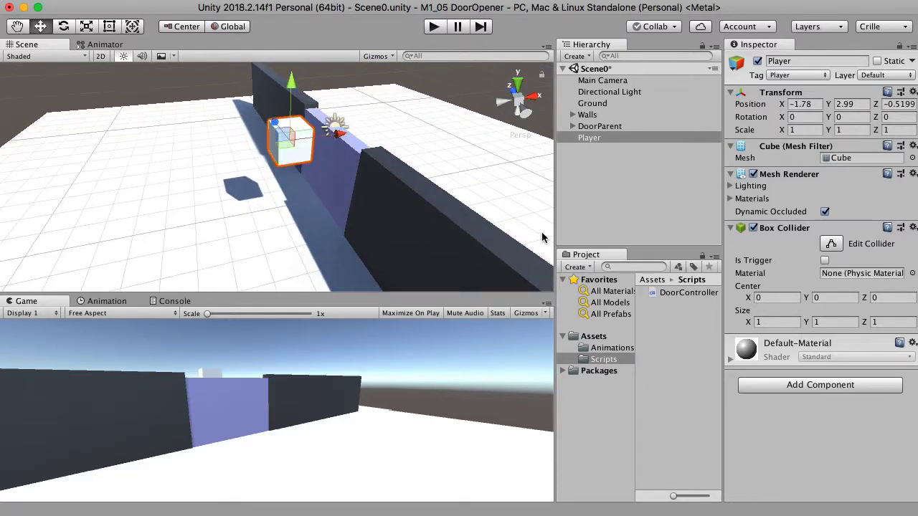
Add a Rigidbody component to the Player cube.
click(823, 391)
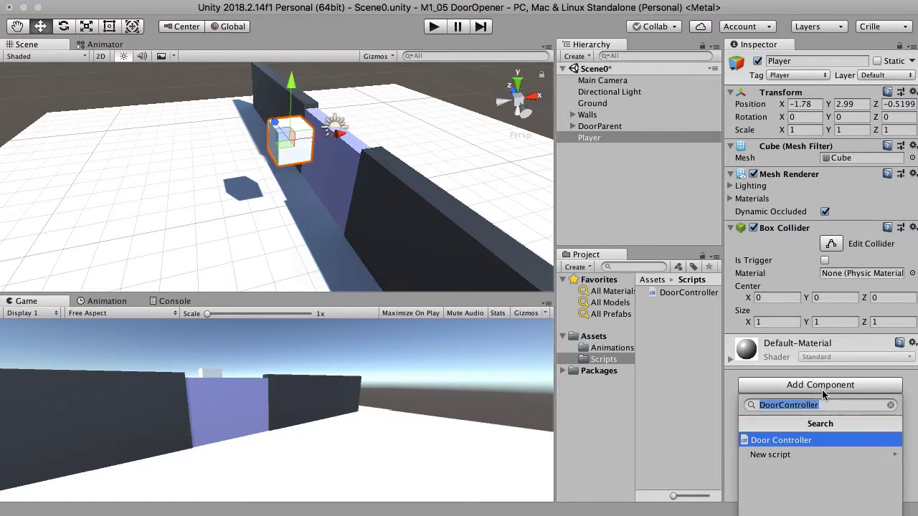
text(rig)
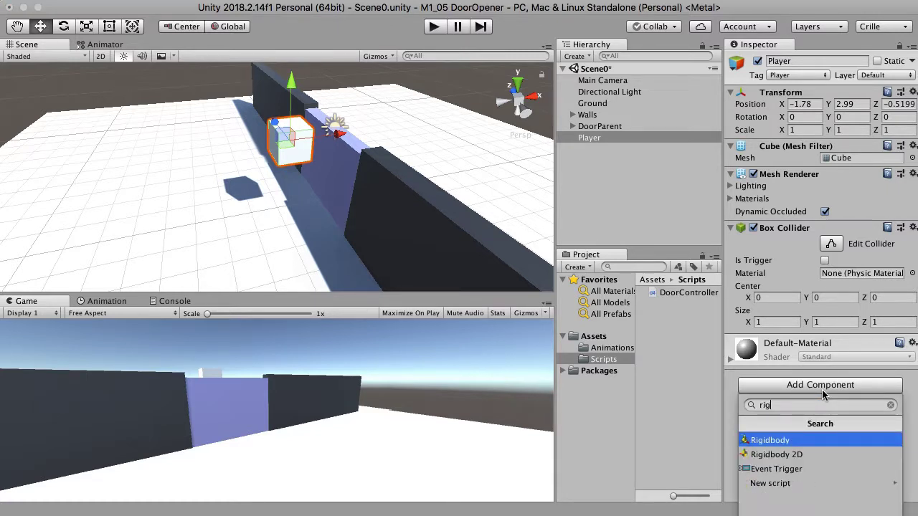
key(Return)
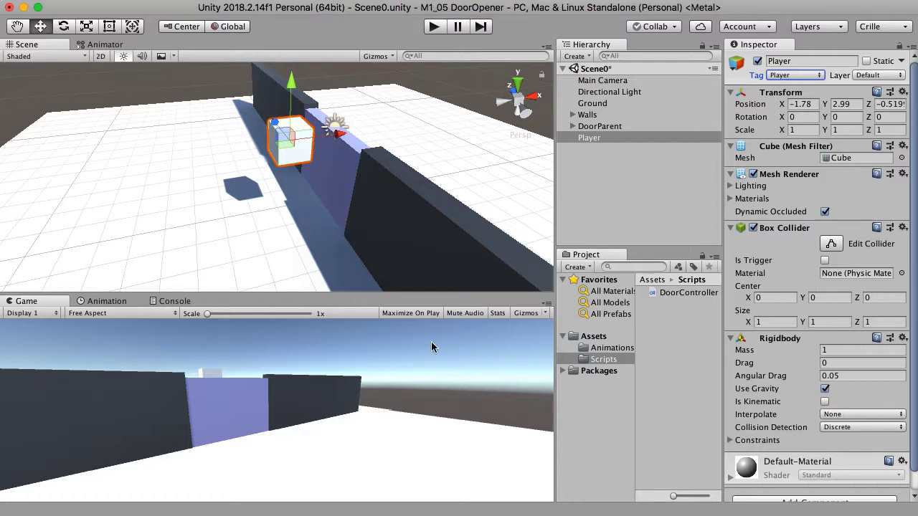
Move the Player cube to the camera's side of the doors, at about X 2.02.
drag(338, 133, 457, 118)
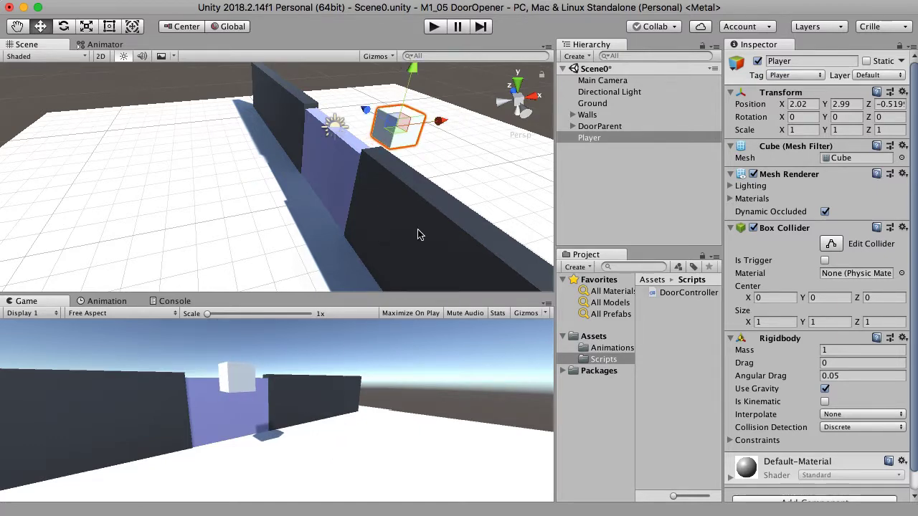
alt+drag(418, 229, 119, 202)
alt+drag(174, 185, 180, 212)
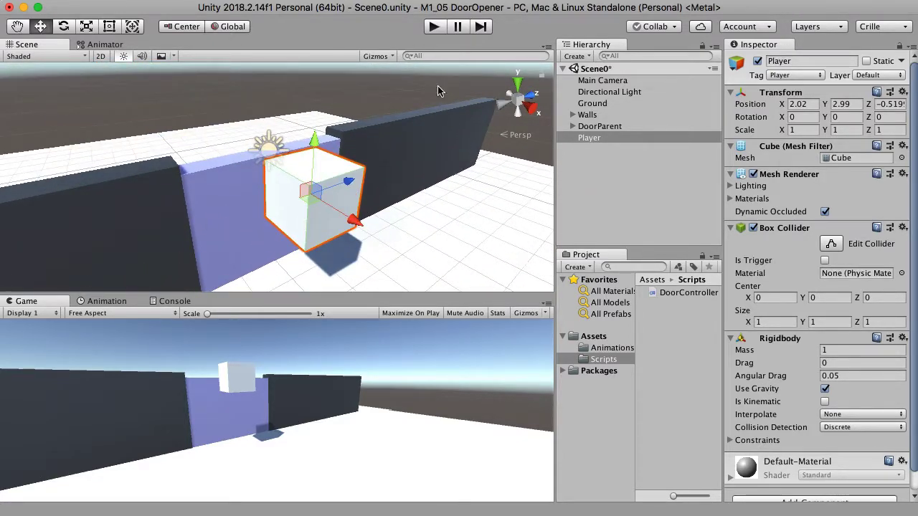
Test the scene in play mode by moving the Player cube out to about X 4.35 and back to about X 3.38, and stop playback.
click(434, 28)
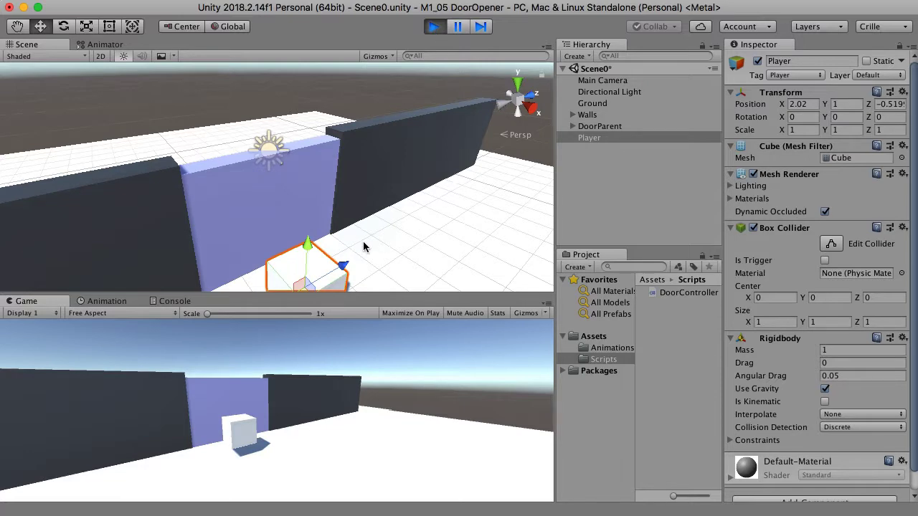
key(f)
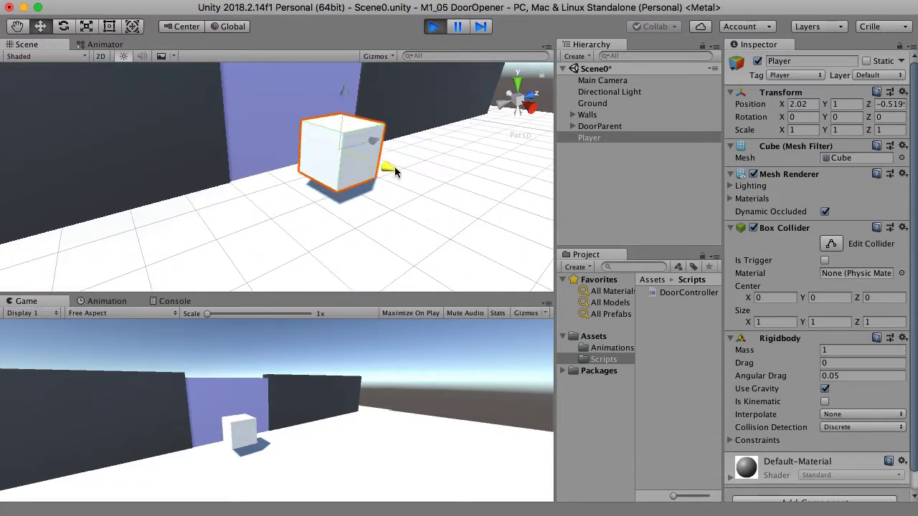
drag(394, 166, 501, 197)
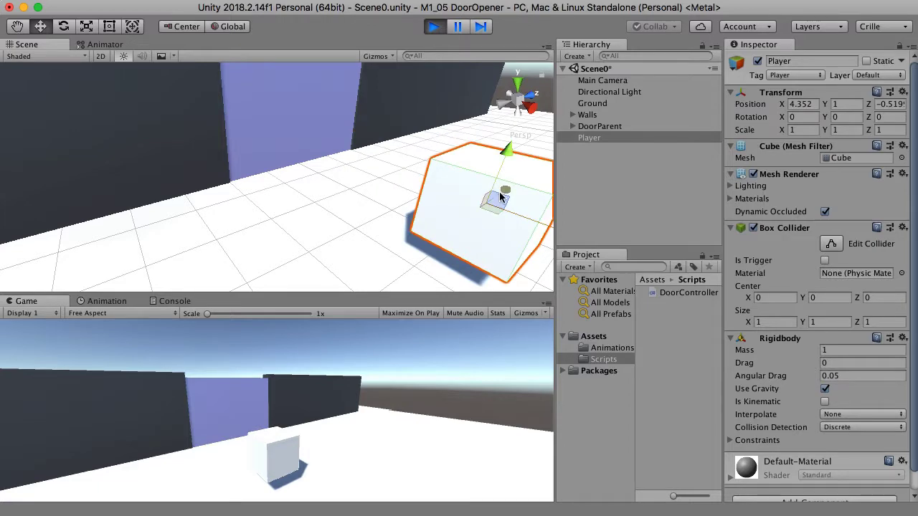
middle_drag(502, 224, 441, 208)
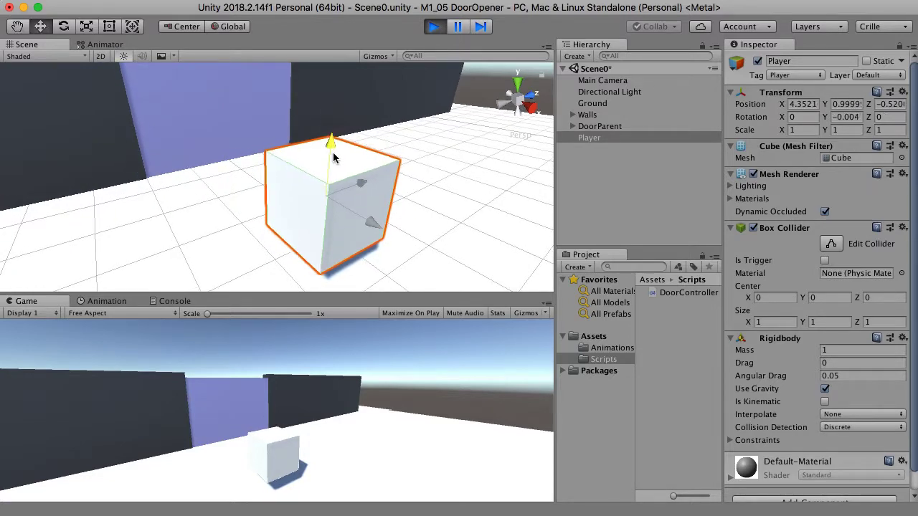
drag(375, 229, 323, 232)
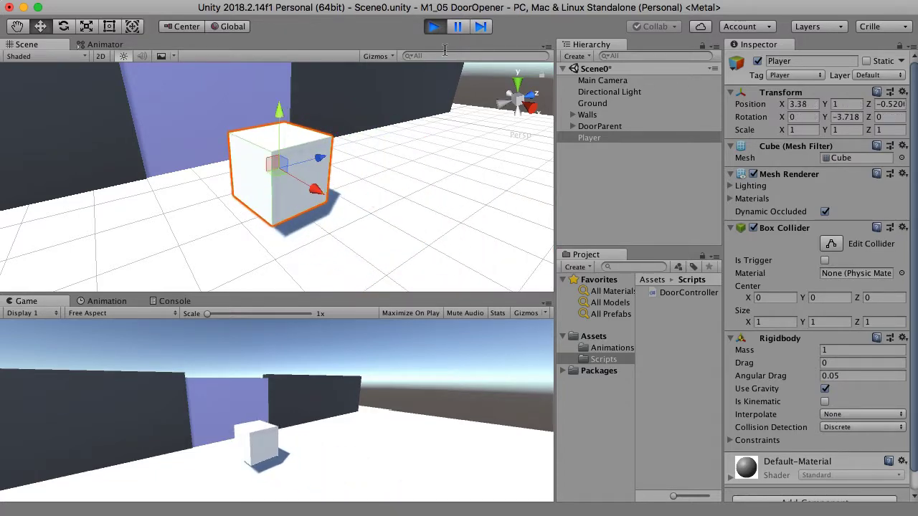
click(434, 26)
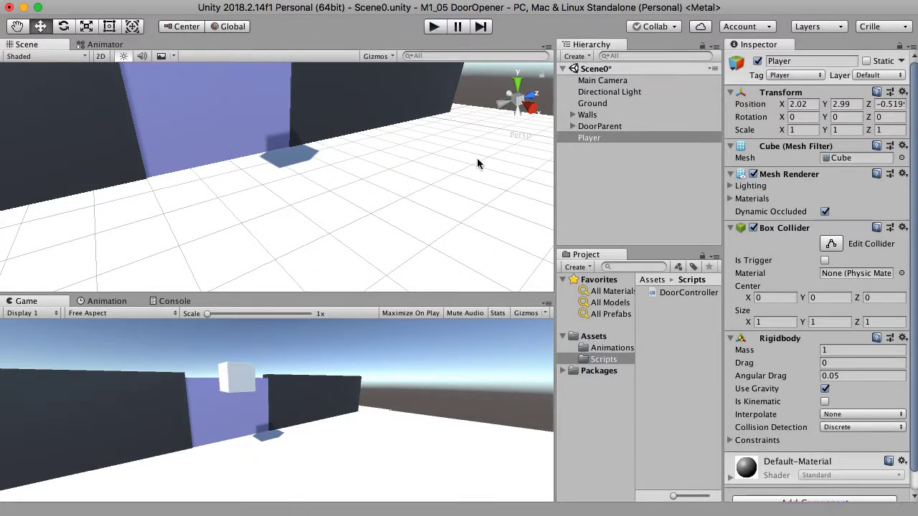
Turn on Is Trigger for DoorParent's Box Collider and run the scene to test the doors.
click(611, 130)
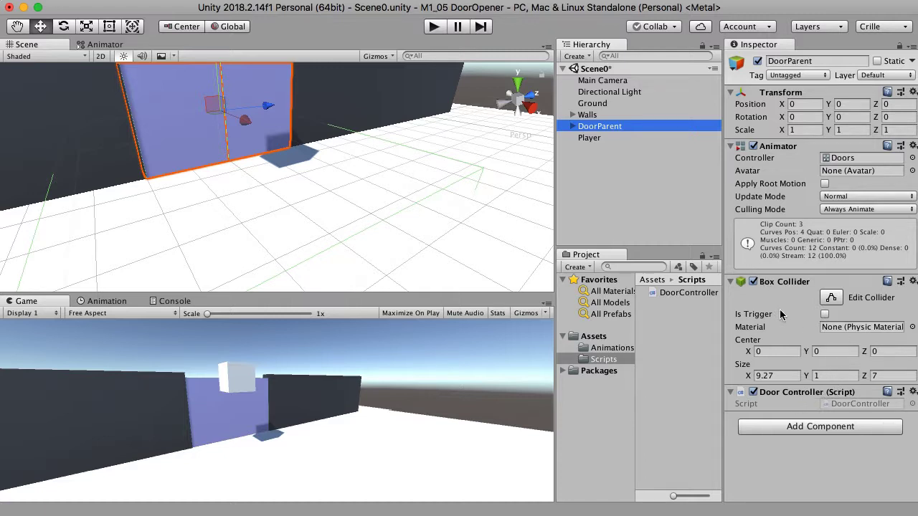
click(824, 314)
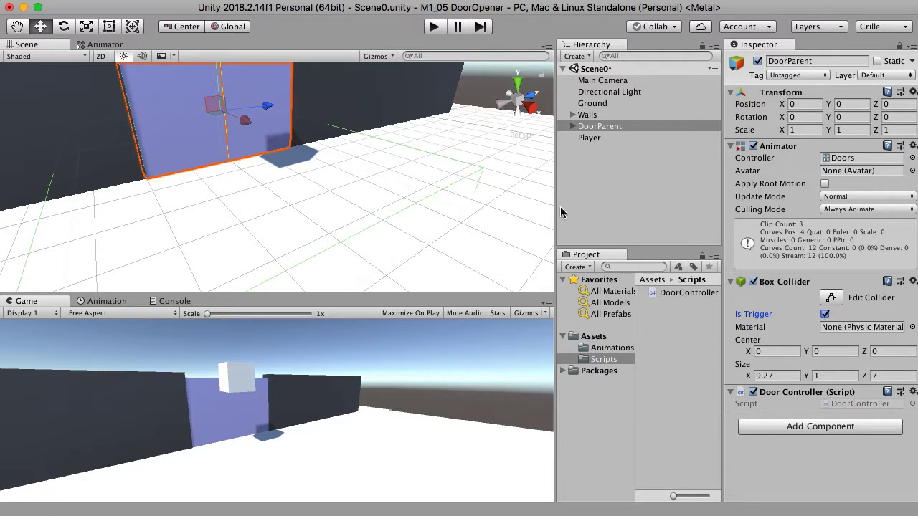
click(428, 31)
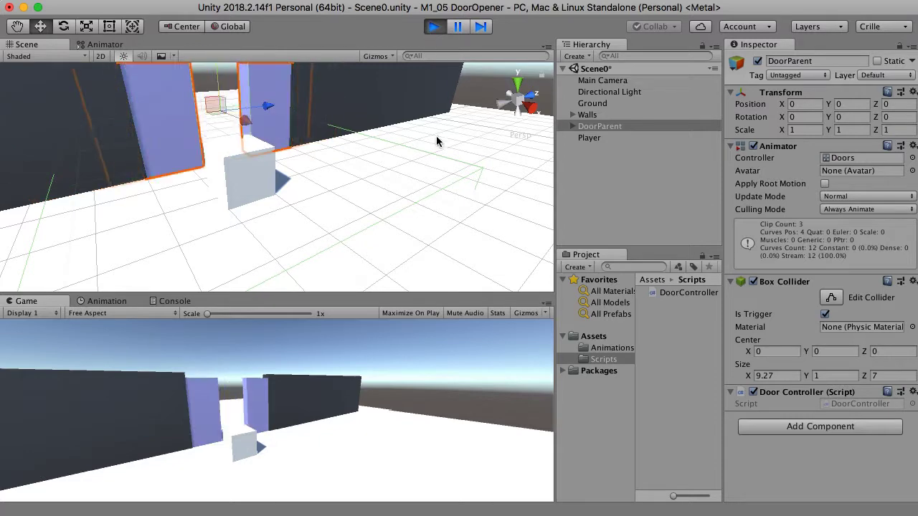
Test the doors by moving the Player cube out to about X 5.51, through to about X -7.8 and back to about X 5.15, and stop playback.
click(244, 177)
drag(244, 177, 338, 246)
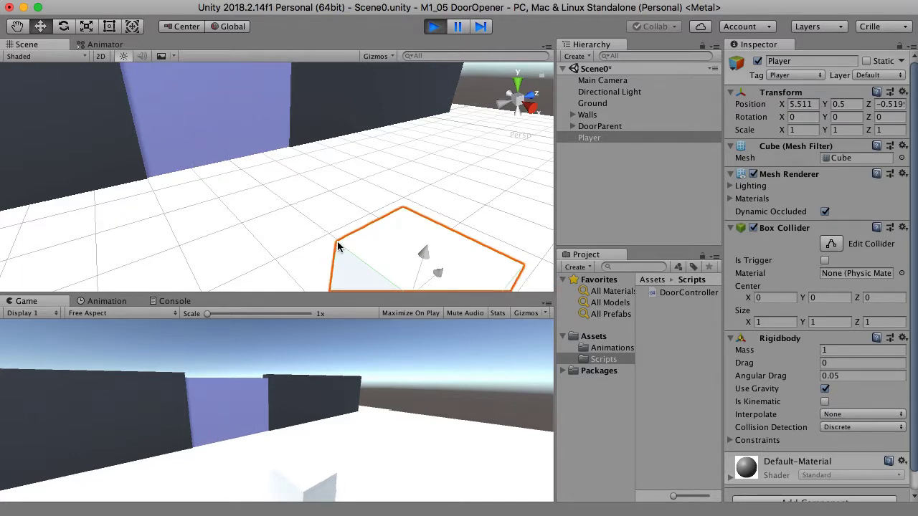
drag(339, 246, 61, 69)
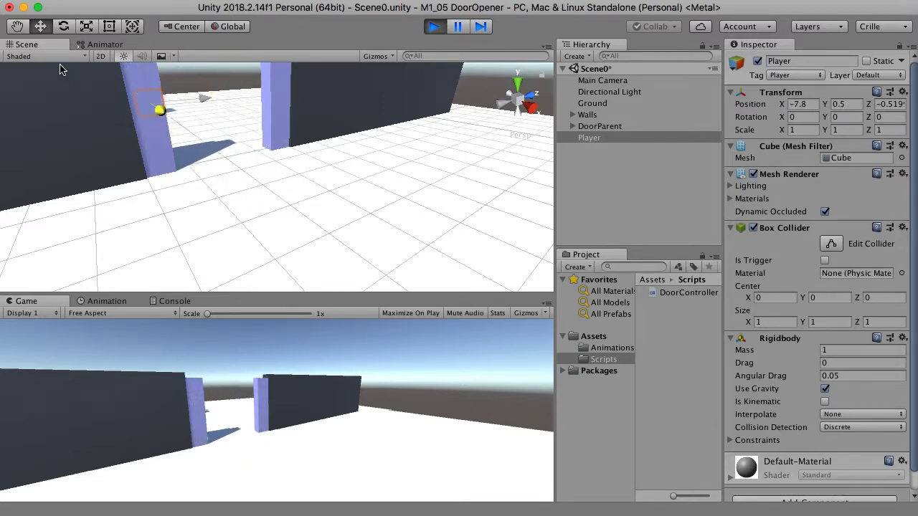
drag(60, 69, 297, 289)
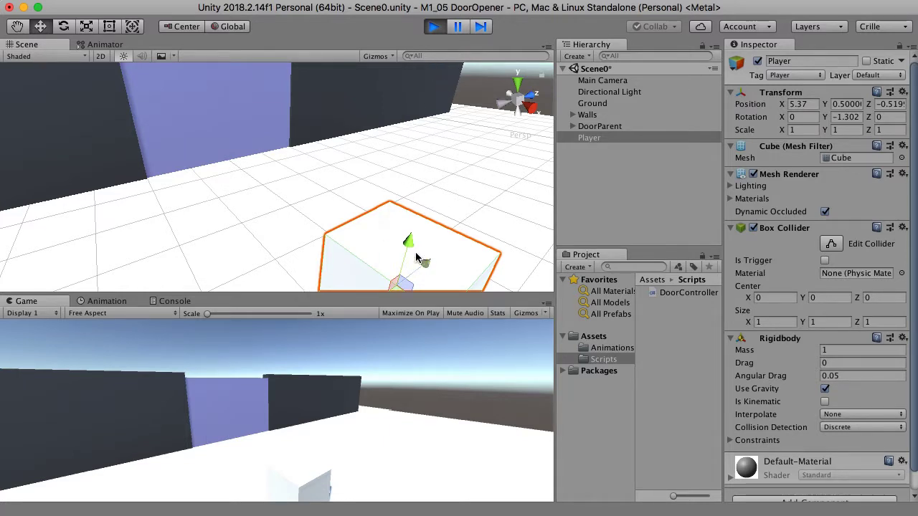
scroll(416, 221, down, 3)
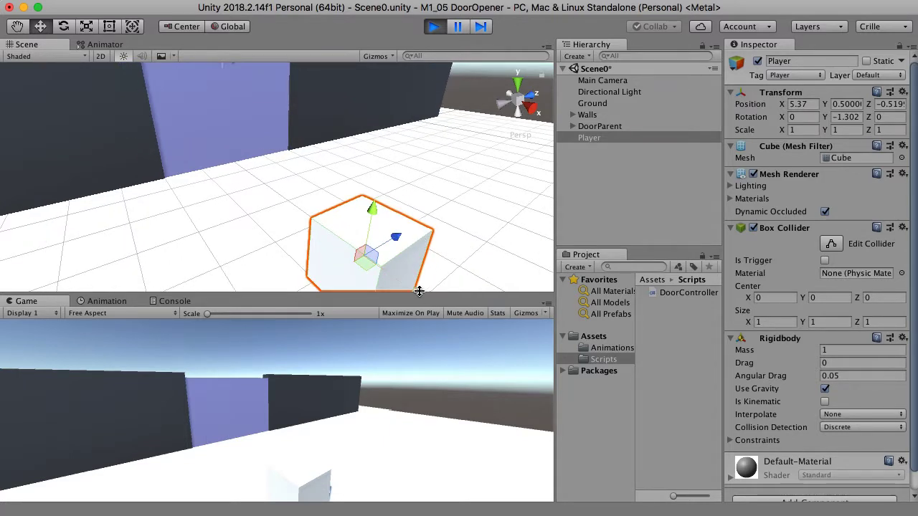
mouse_move(420, 291)
mouse_down()
mouse_move(372, 267)
mouse_move(318, 219)
mouse_move(403, 285)
mouse_up()
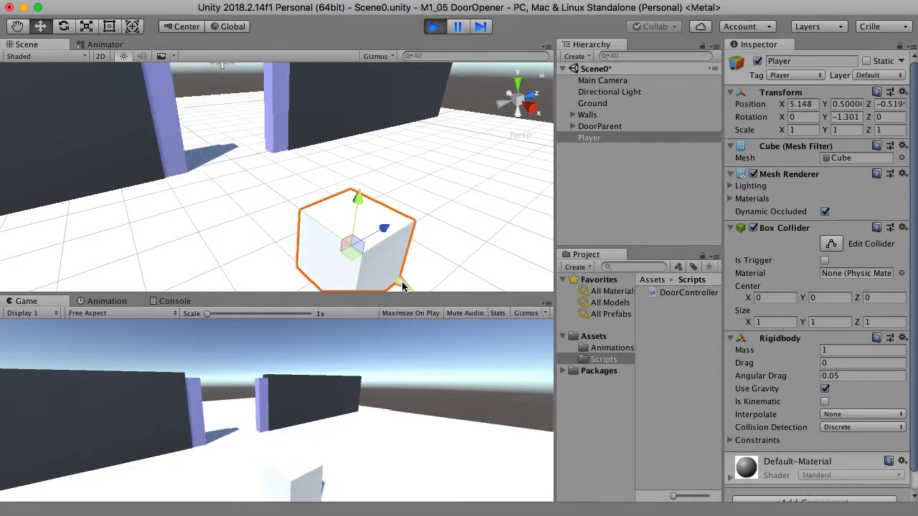
click(436, 27)
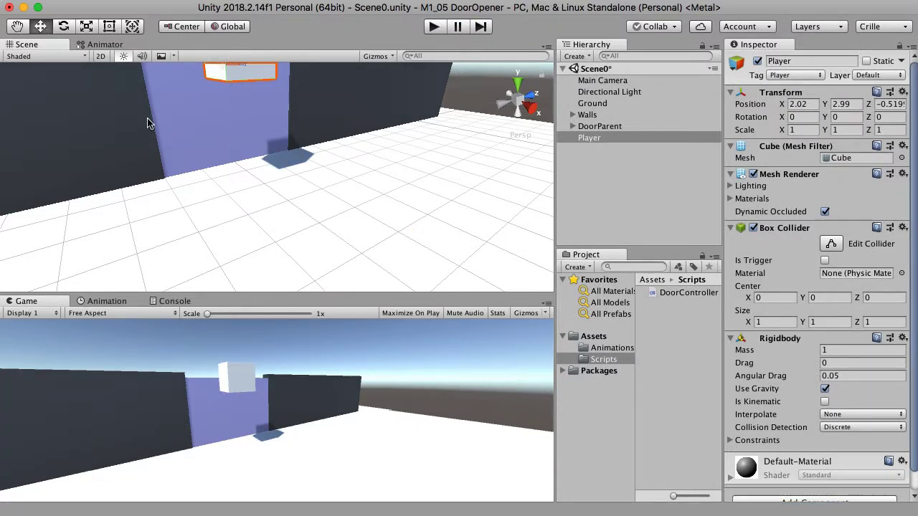
Turn off Loop Time on the DoorOpen and DoorClosing animation clips, and select the DoorIdle clip.
click(104, 45)
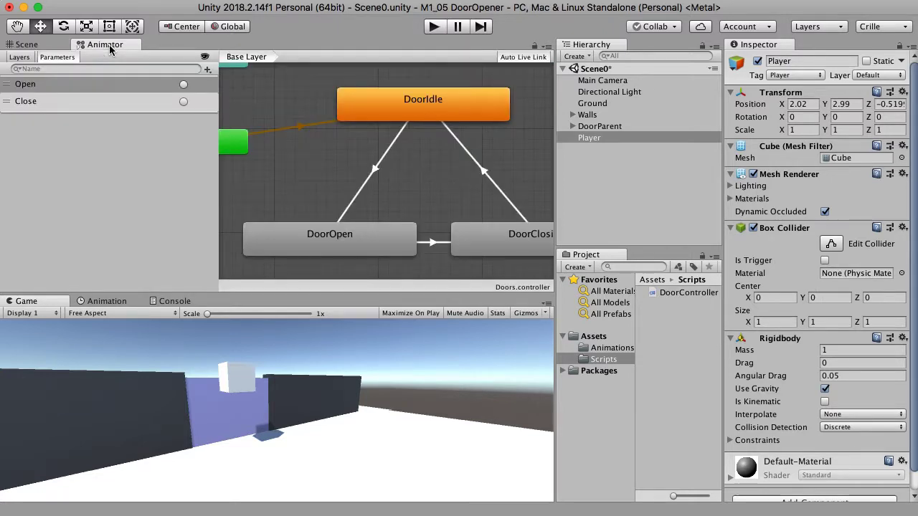
click(115, 301)
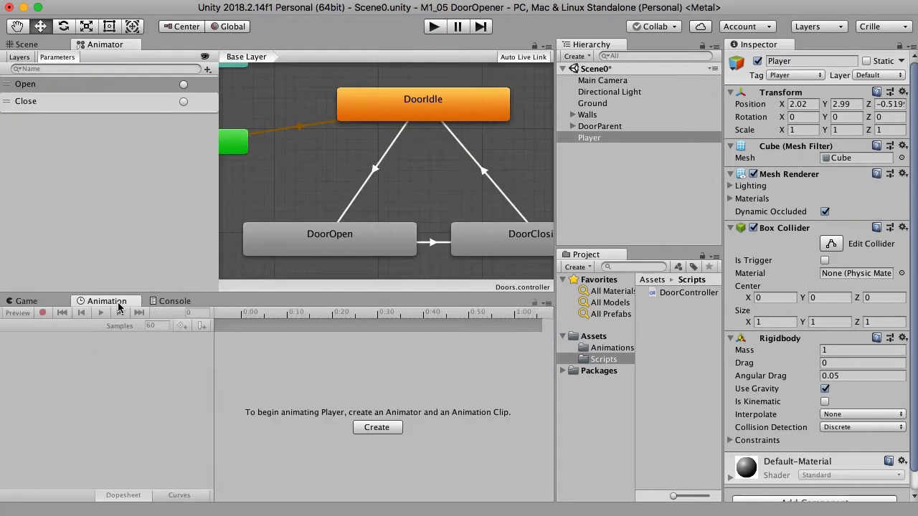
click(446, 101)
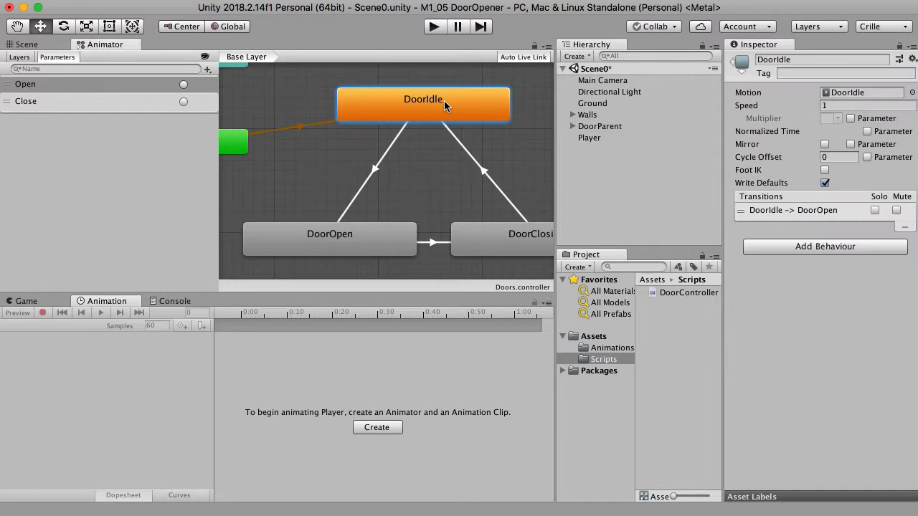
click(611, 349)
click(689, 294)
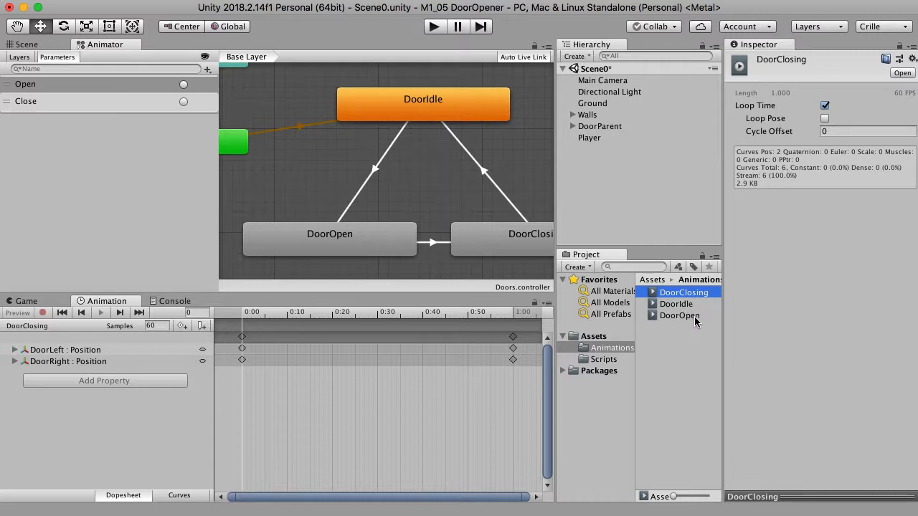
click(694, 316)
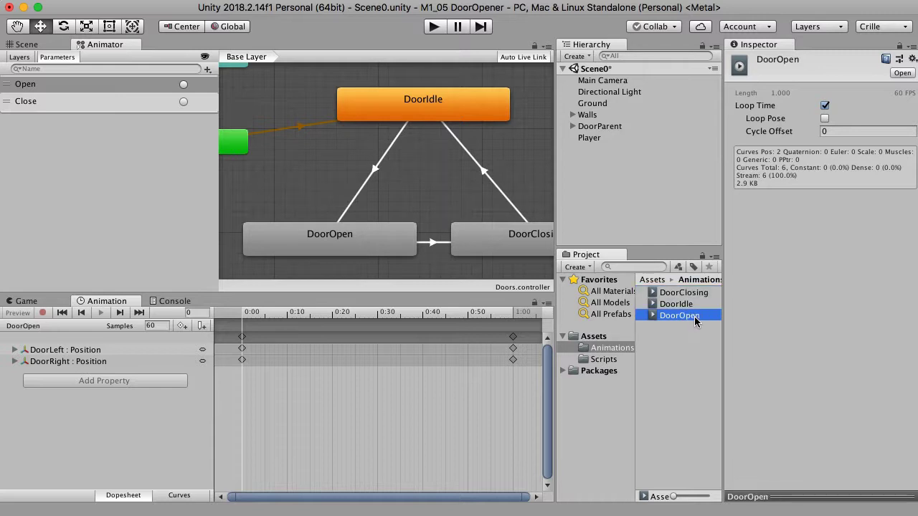
click(825, 106)
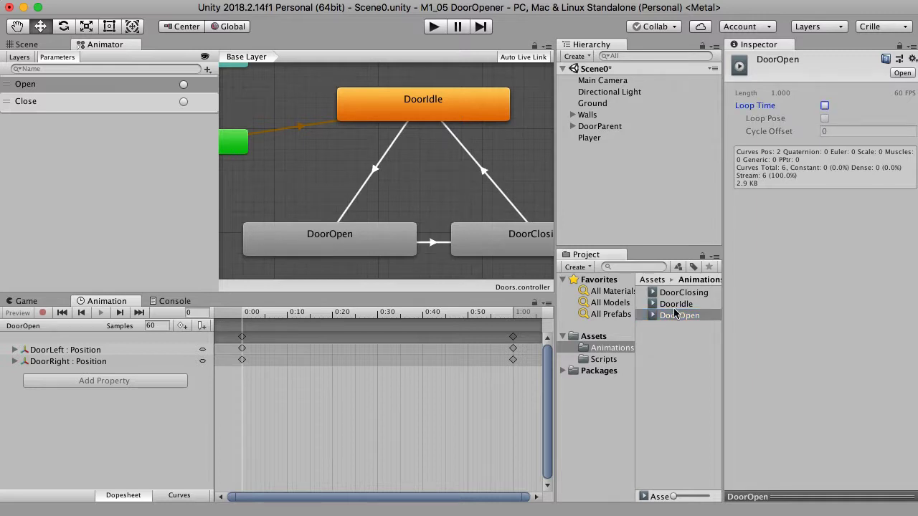
click(694, 292)
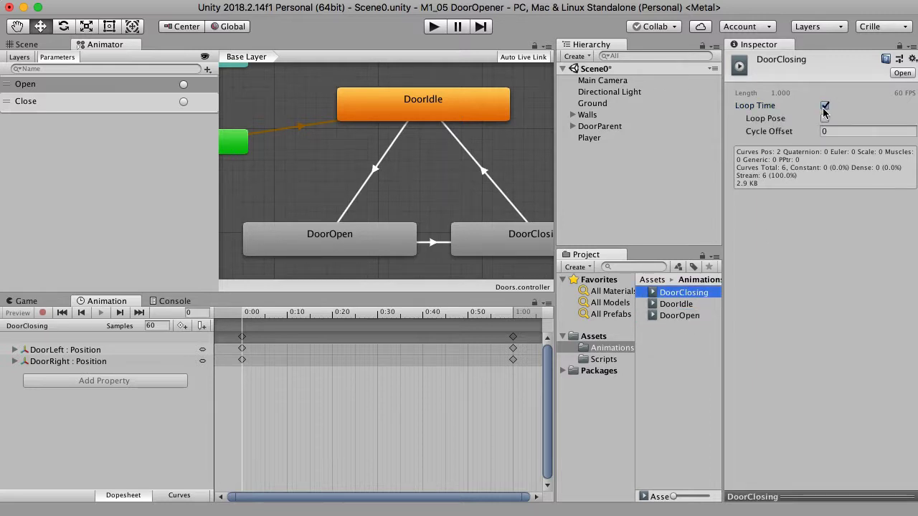
click(825, 106)
click(682, 306)
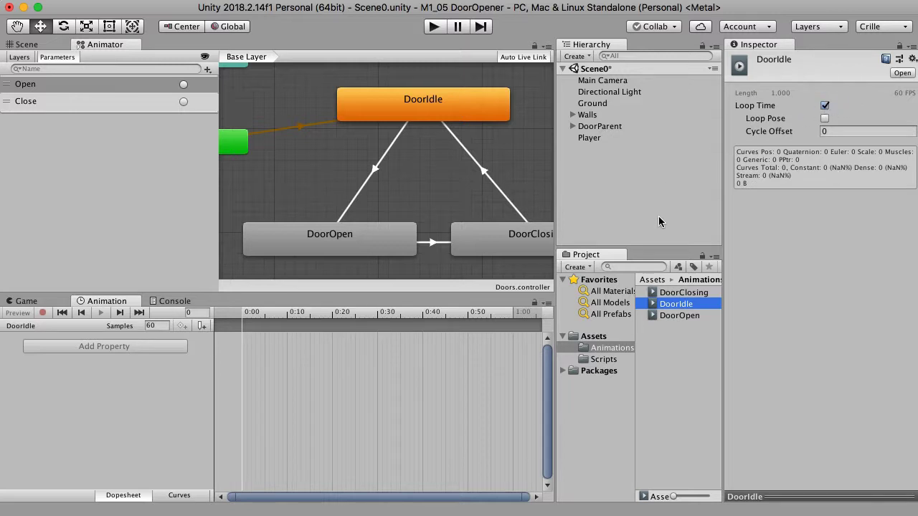
Run the scene, move the Player cube to about X 5.38, 2.32, -8.96 and 5.69 in turn to test the doors, and stop playback.
click(433, 27)
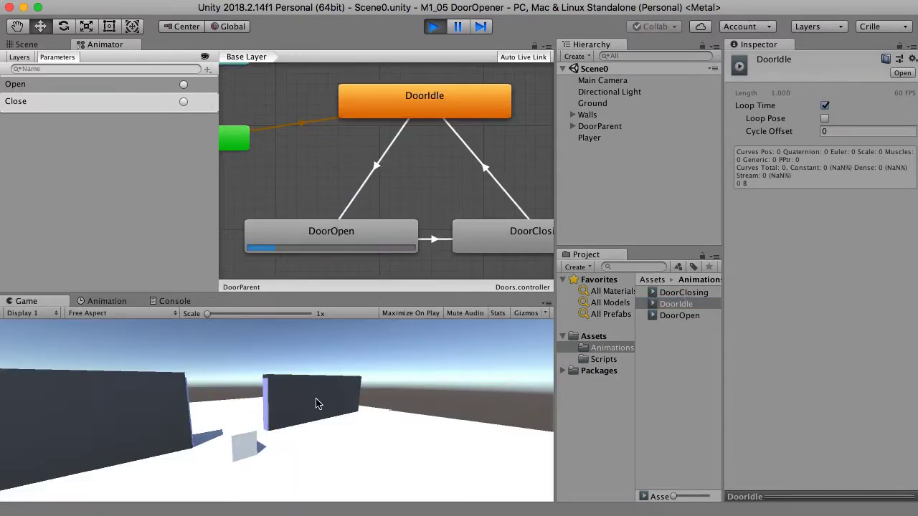
click(28, 44)
click(235, 156)
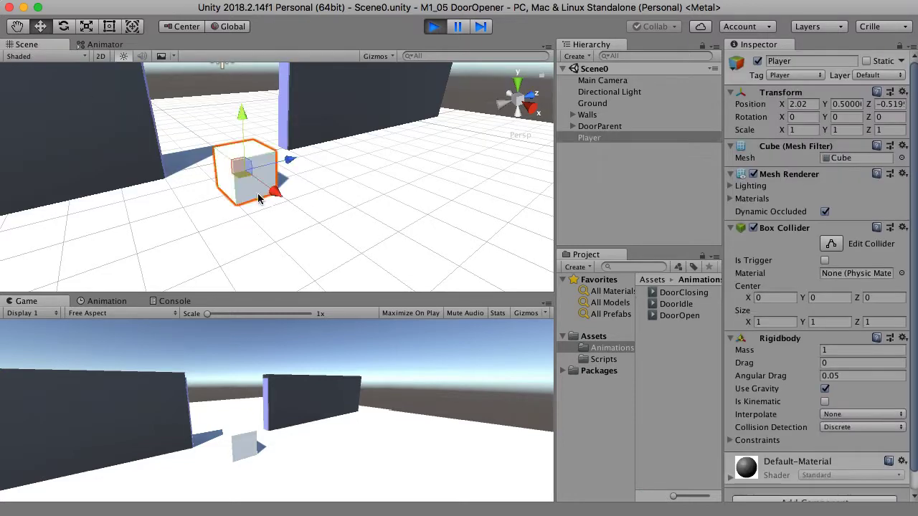
drag(276, 200, 335, 245)
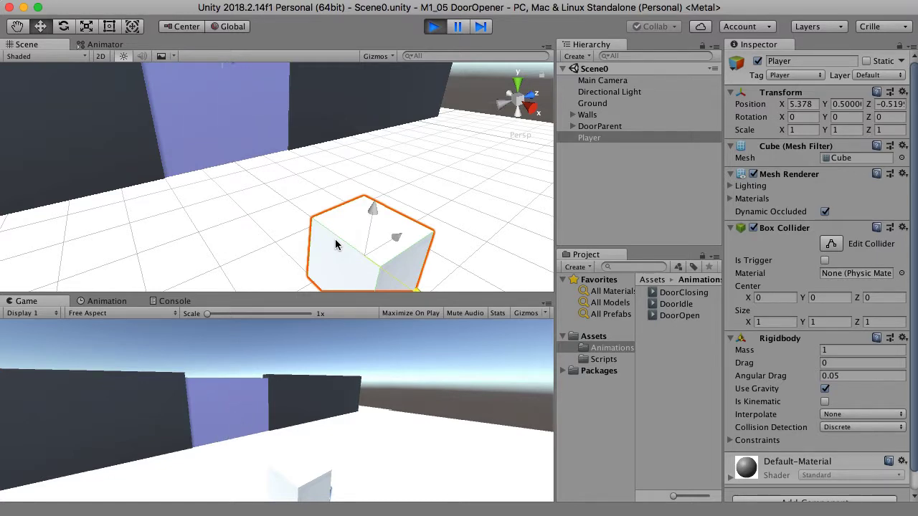
drag(336, 246, 281, 199)
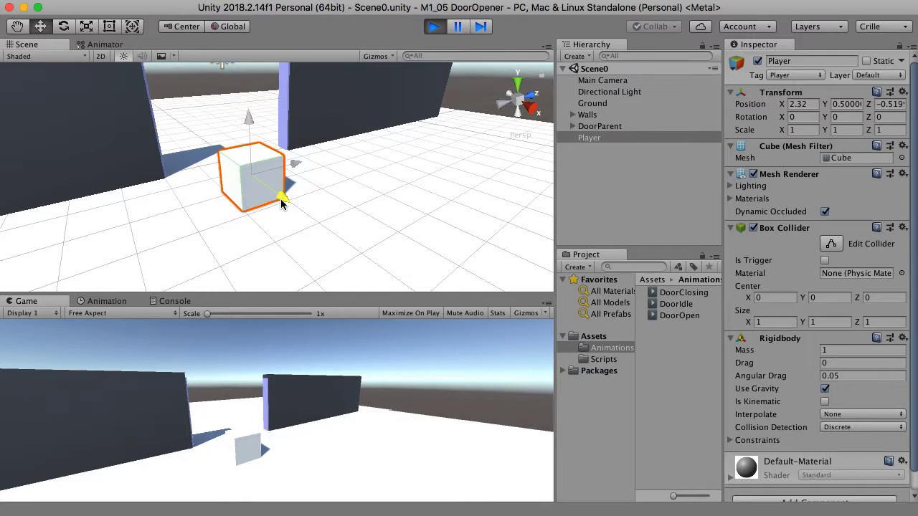
drag(280, 198, 76, 69)
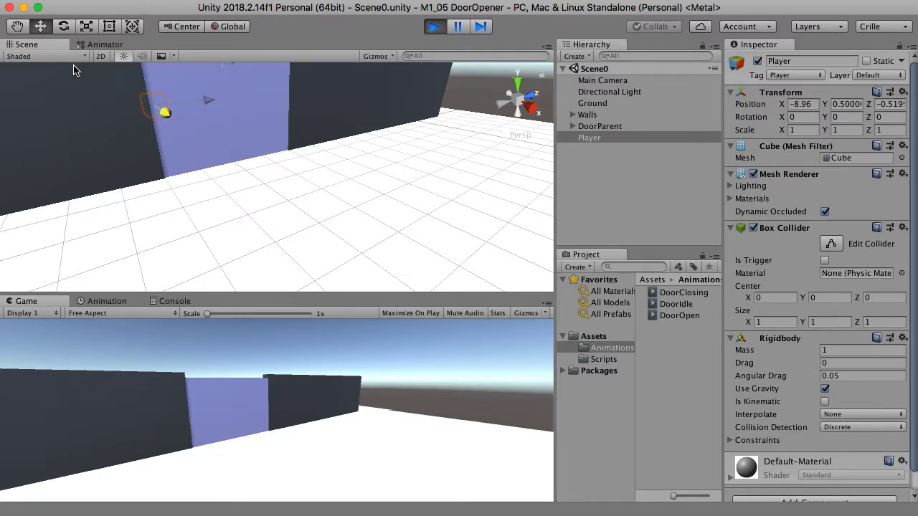
drag(75, 69, 310, 274)
scroll(337, 258, down, 5)
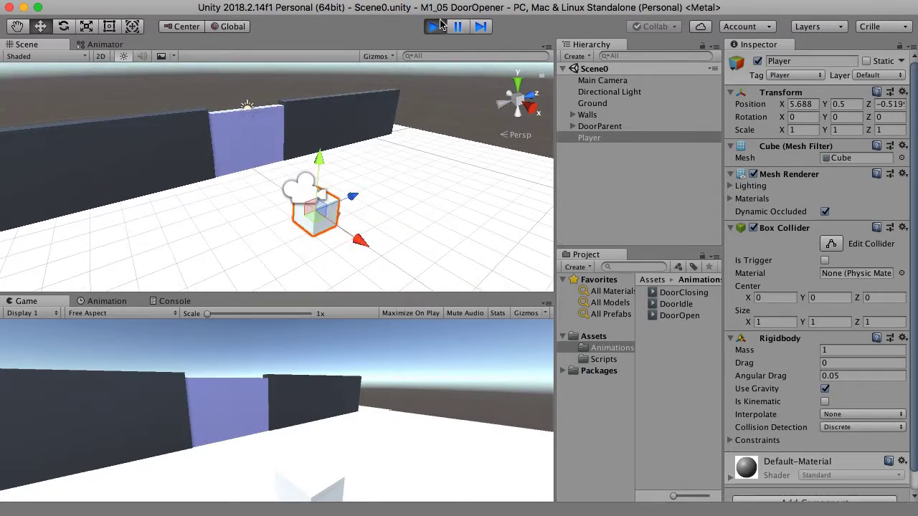
click(435, 27)
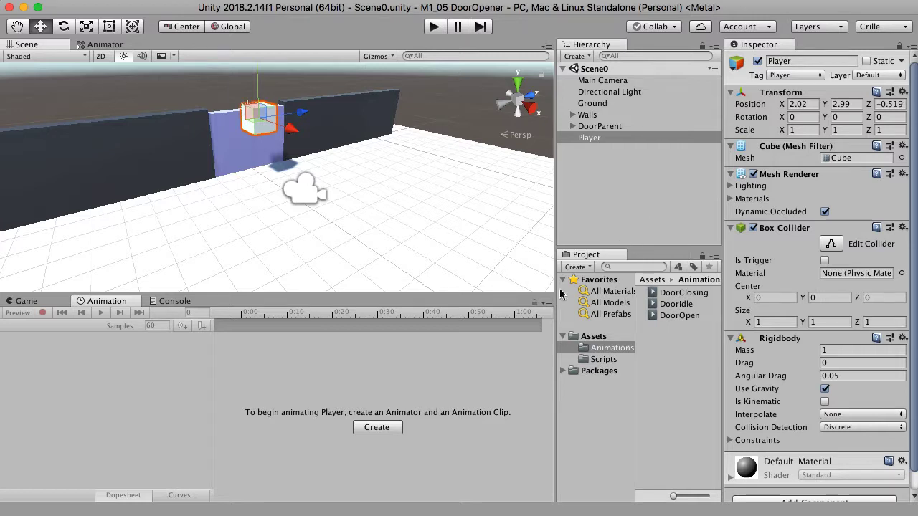
Review the DoorIdle, DoorClosing and DoorOpen clips, checking the start of the closing and opening timelines against the doors in the scene.
click(111, 47)
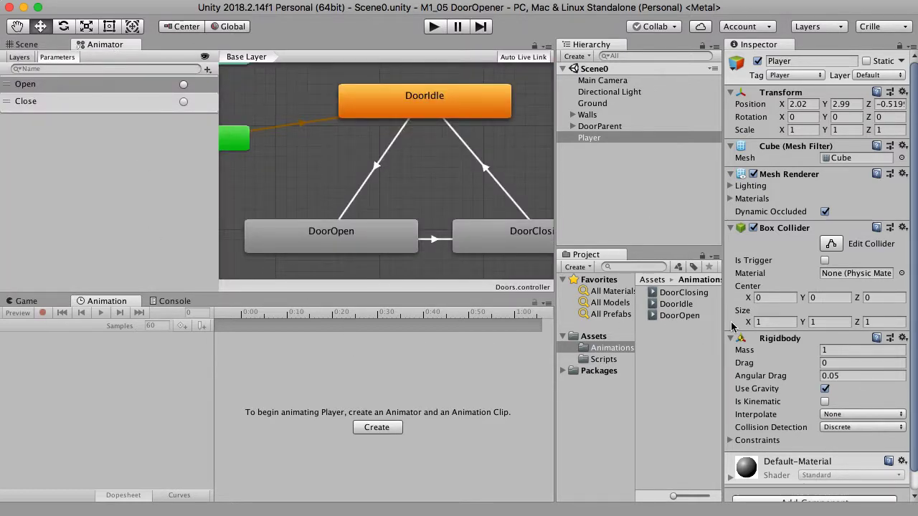
click(677, 304)
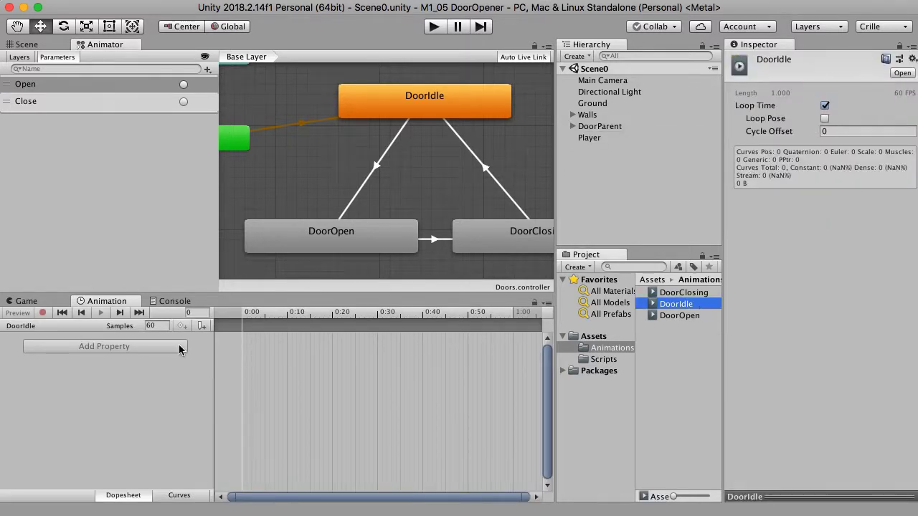
click(690, 293)
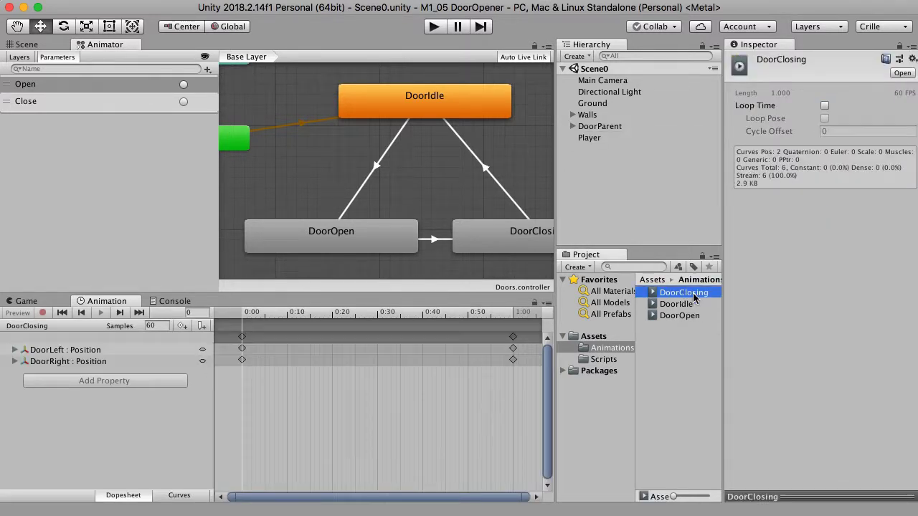
click(251, 314)
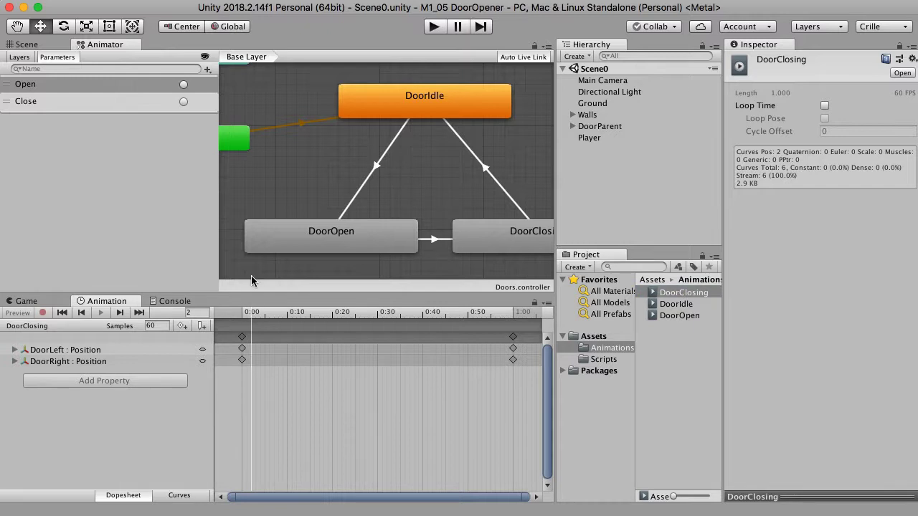
click(29, 44)
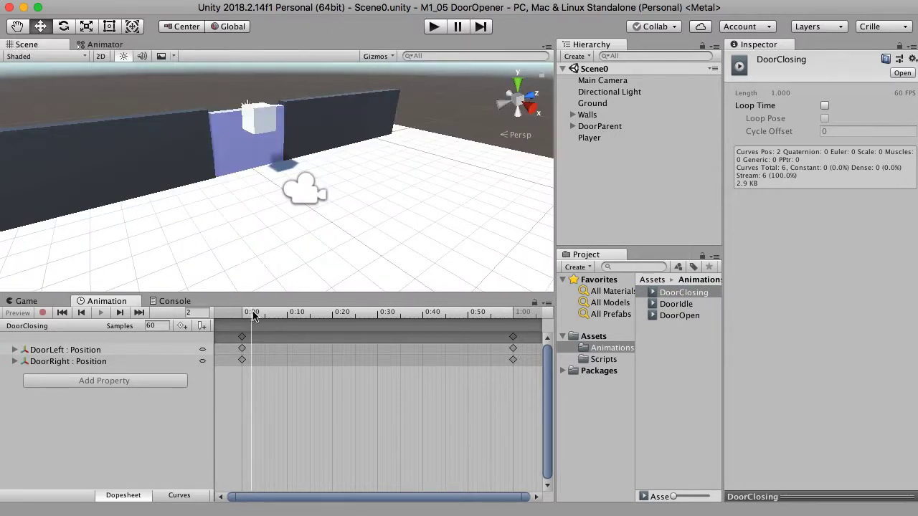
mouse_move(255, 316)
mouse_down()
mouse_move(440, 315)
mouse_move(239, 318)
mouse_up()
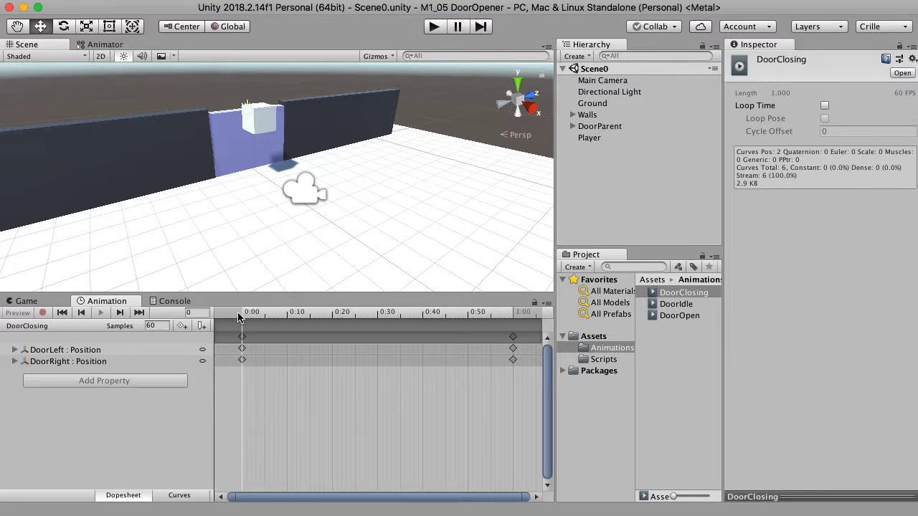
click(679, 316)
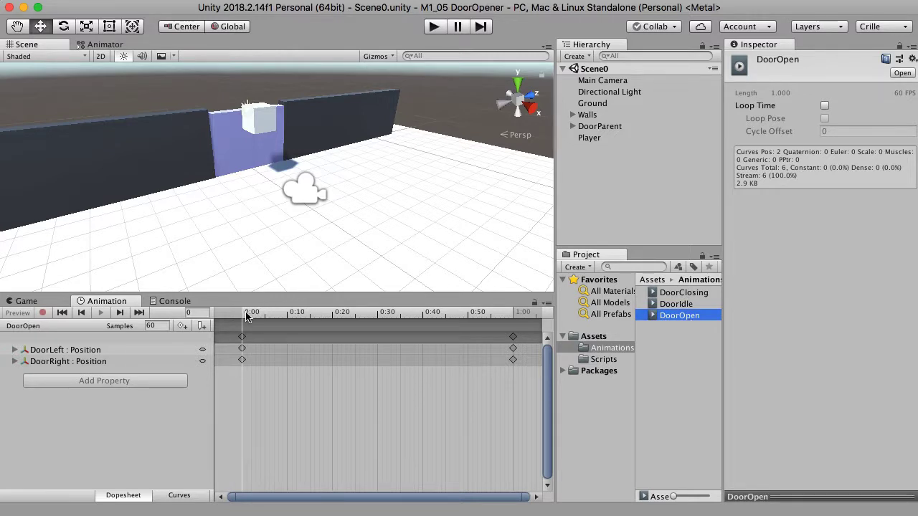
mouse_move(246, 316)
mouse_down()
mouse_move(414, 320)
mouse_move(241, 318)
mouse_up()
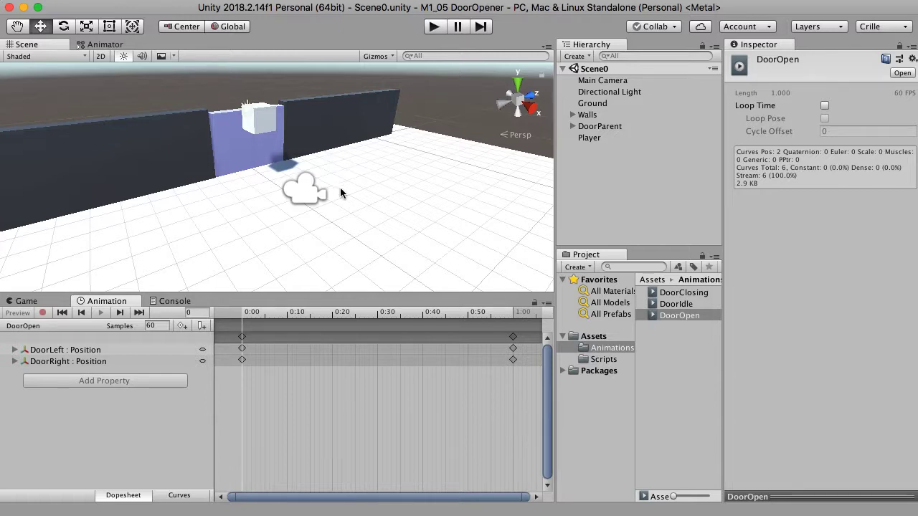
Examine the DoorIdle, DoorOpen and DoorClosing states and their transitions in the Doors animator controller.
click(113, 45)
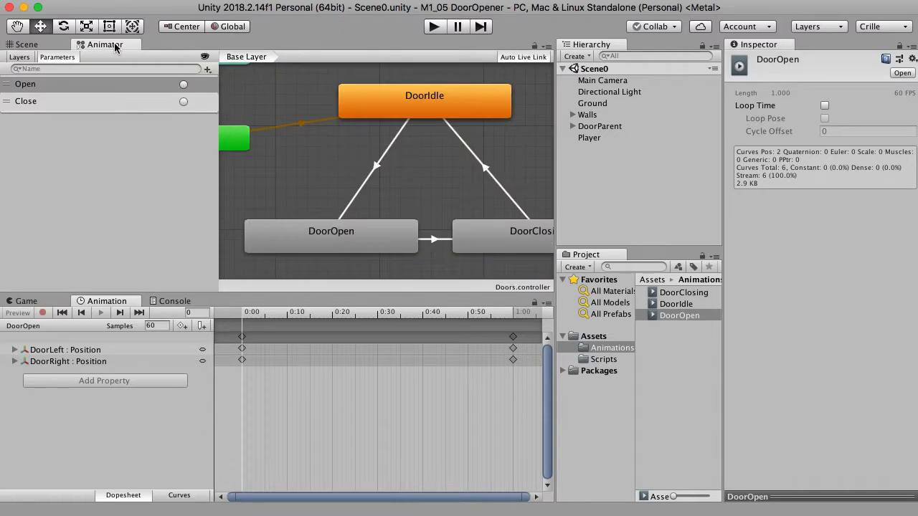
scroll(459, 170, down, 3)
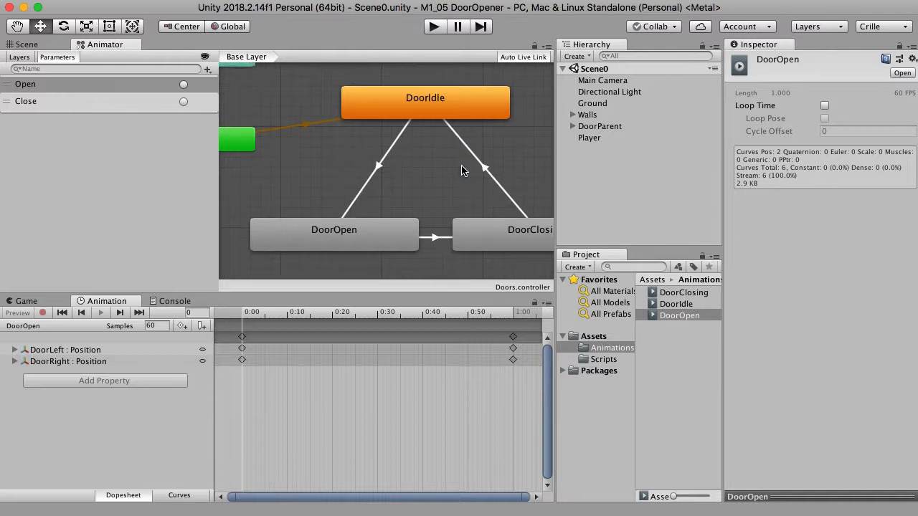
middle_drag(453, 168, 408, 170)
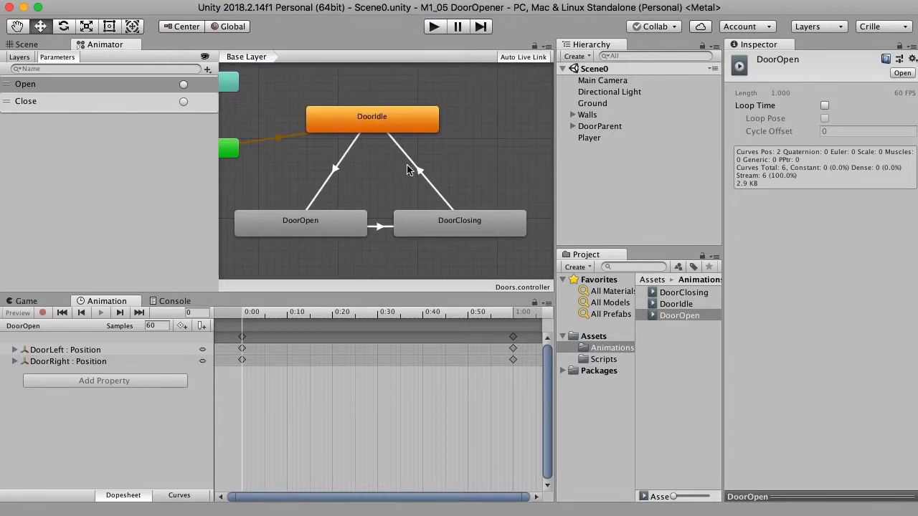
click(395, 117)
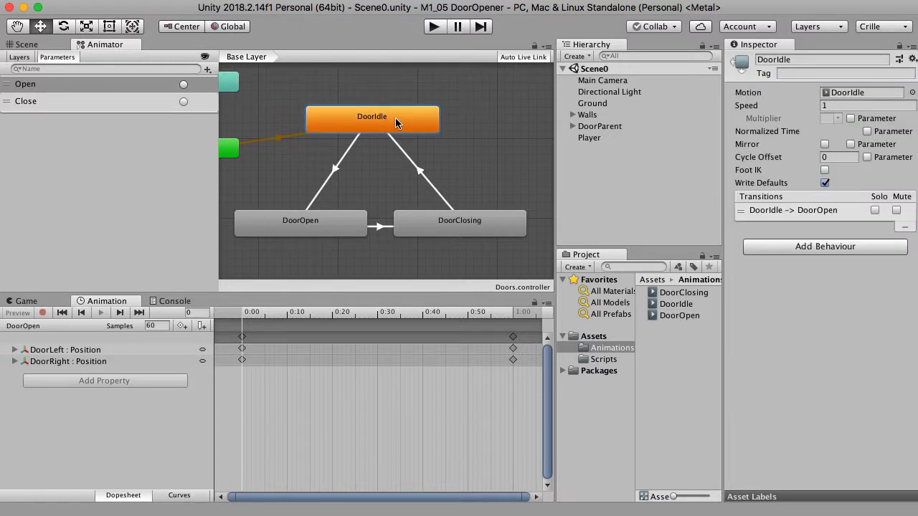
click(302, 228)
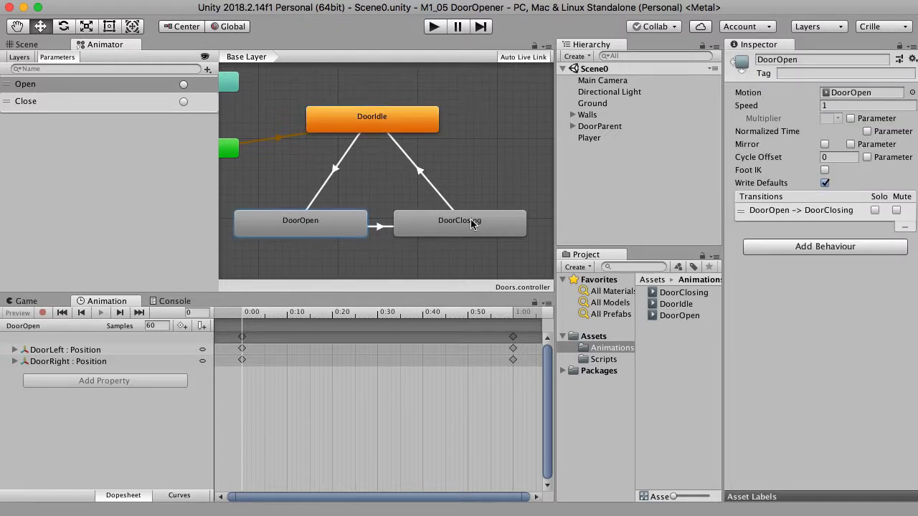
click(482, 233)
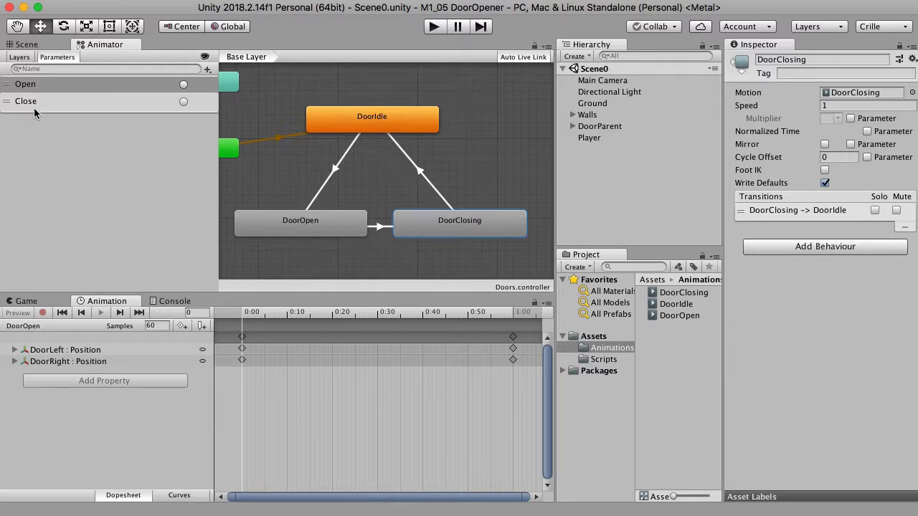
Compare the DoorIdle-to-DoorOpen and DoorOpen-to-DoorClosing transition conditions with the trigger methods in DoorController.cs in Visual Studio Code, and return to Unity.
click(334, 172)
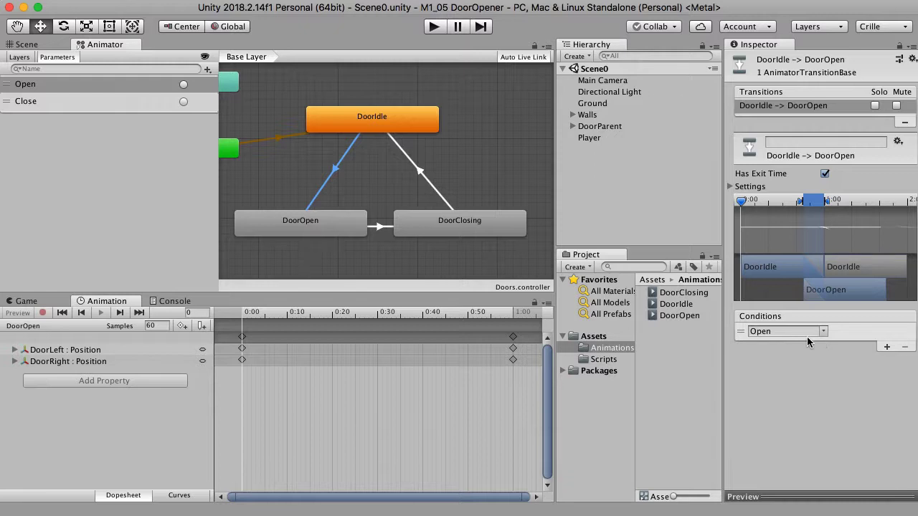
click(380, 228)
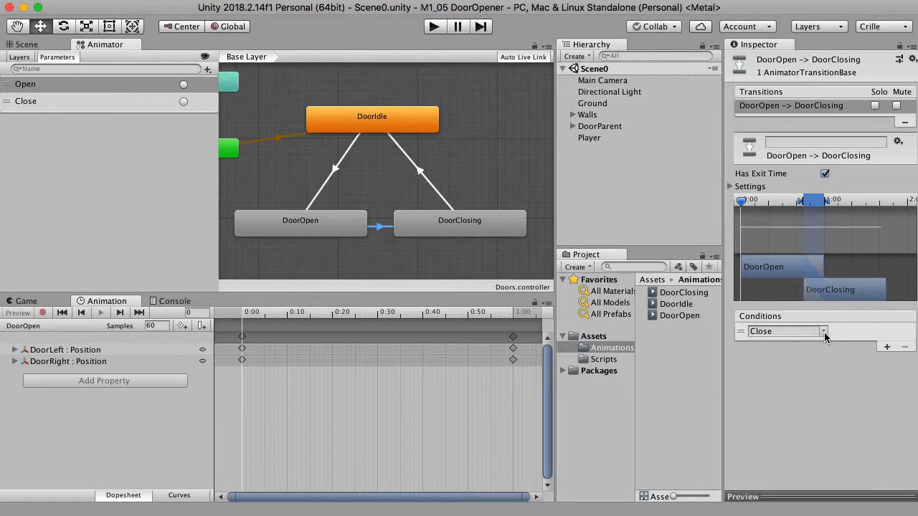
key(super+Tab)
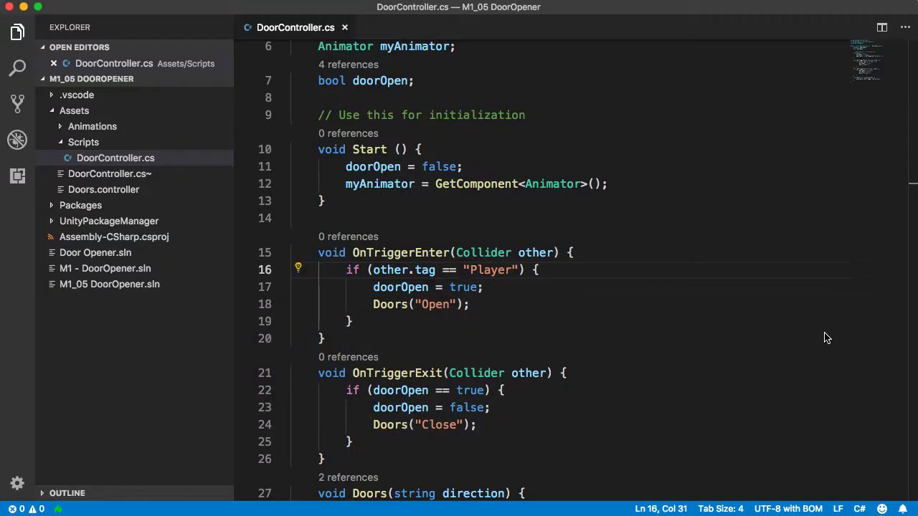
scroll(700, 328, down, 1)
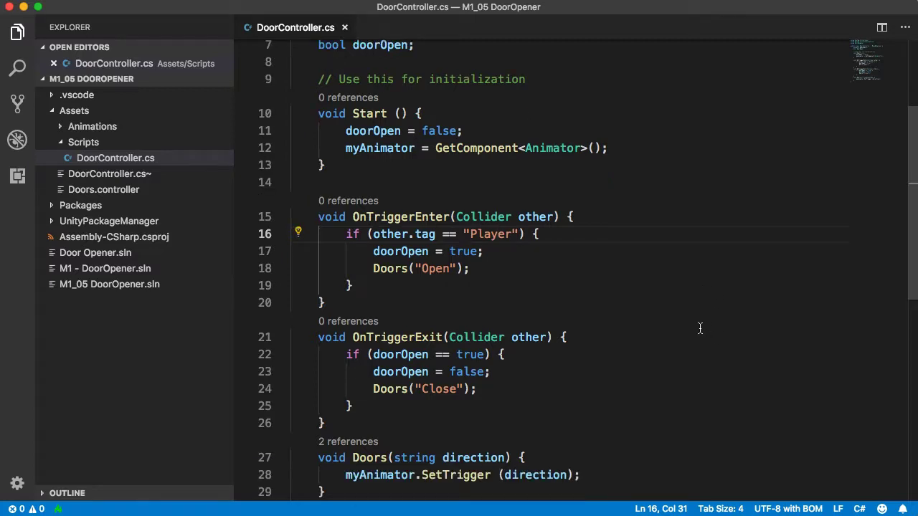
scroll(700, 328, down, 3)
scroll(700, 328, up, 2)
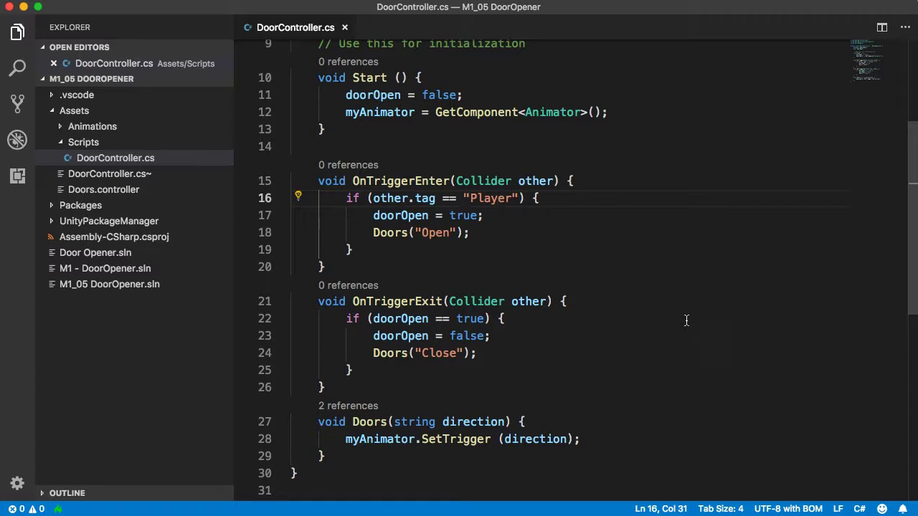
drag(351, 181, 491, 181)
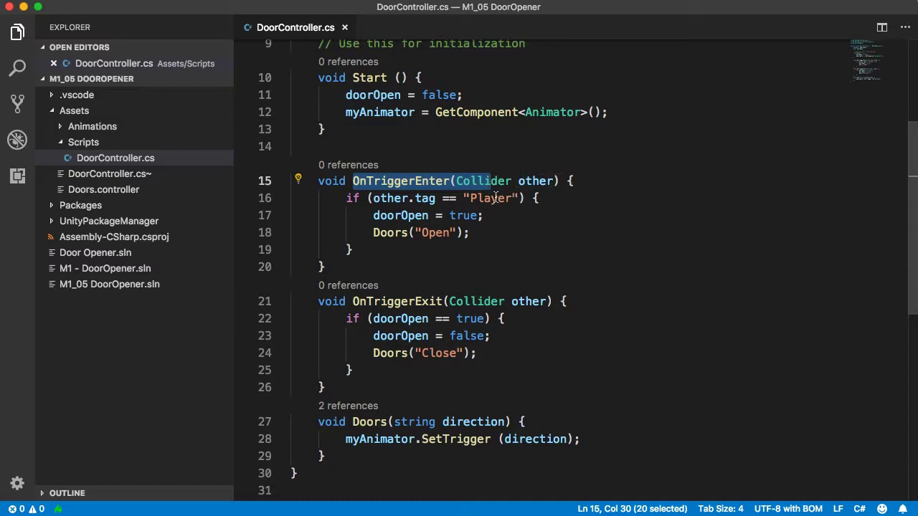
click(436, 233)
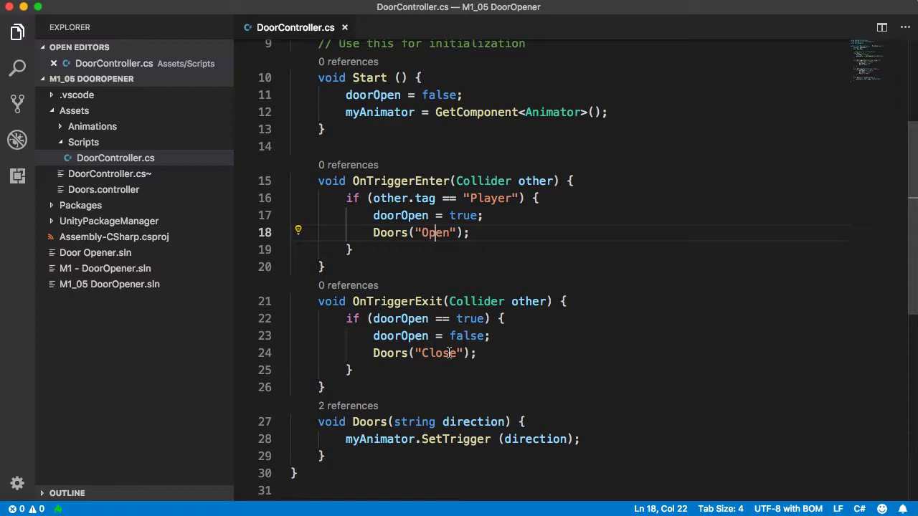
key(super+Tab)
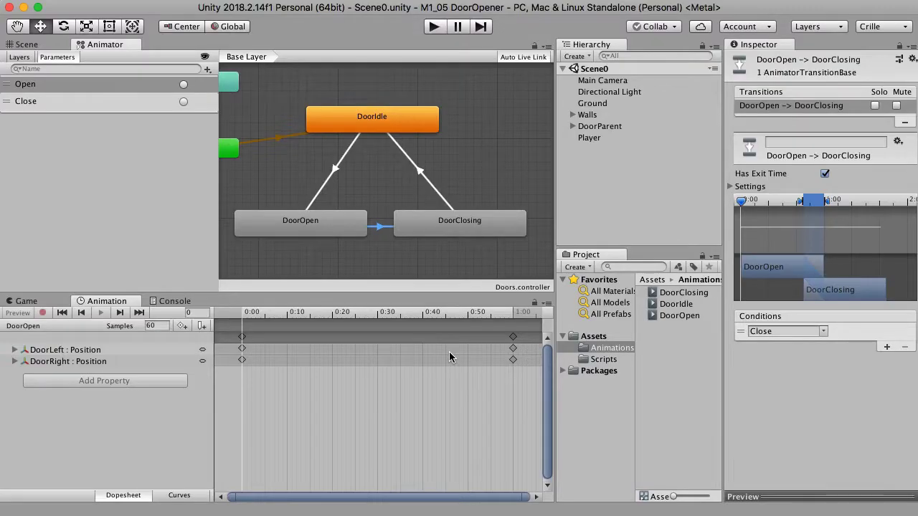